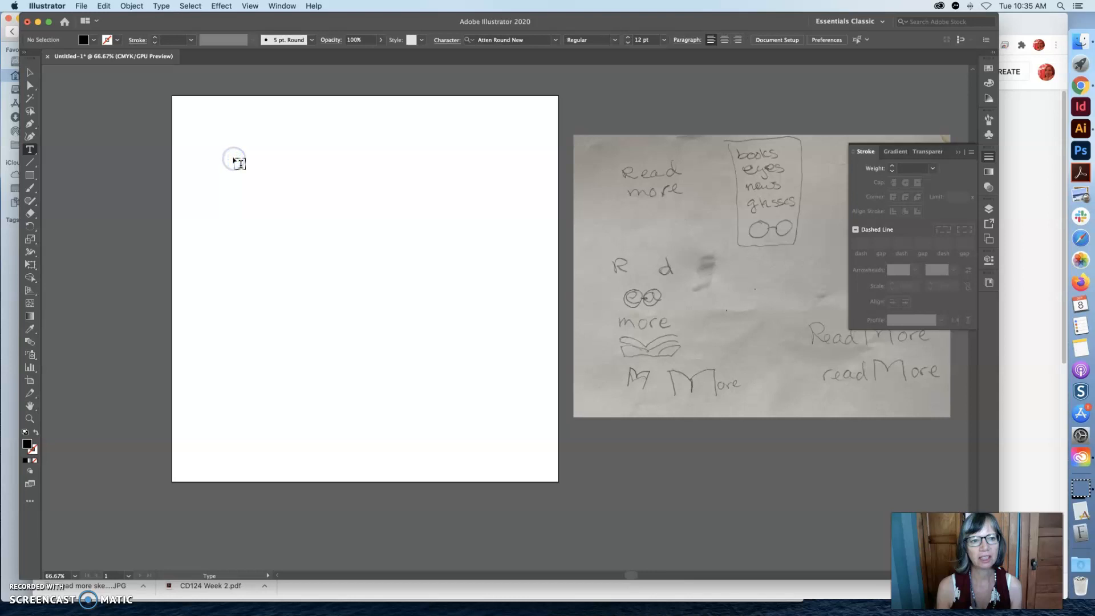
Add the text "readMore" as point type near the upper-left part of the artboard.
{"action": "left_click", "coordinate": [235, 164]}
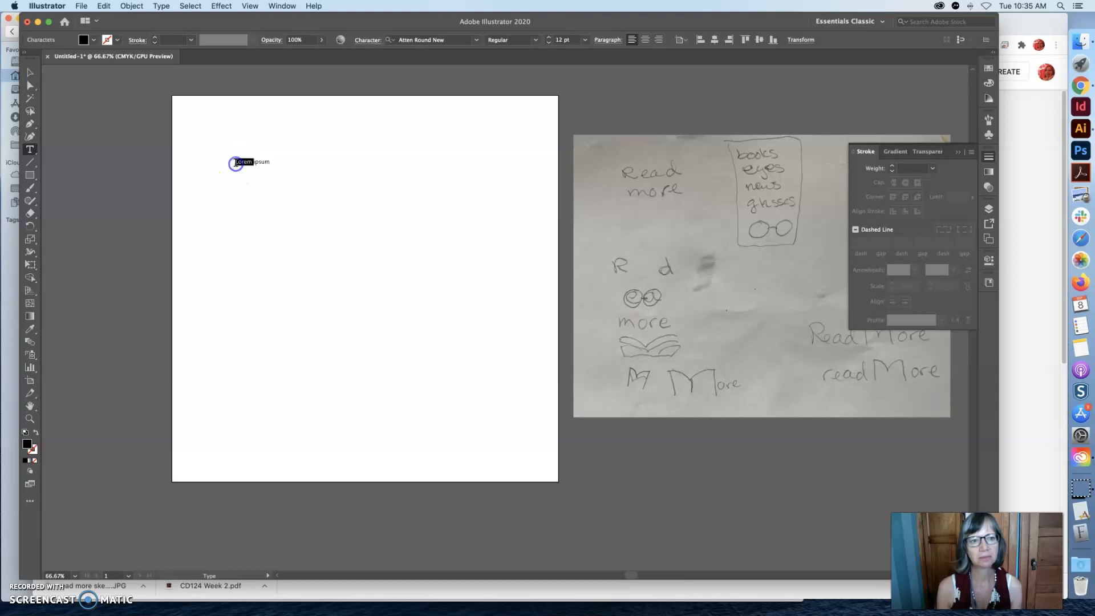
{"action": "left_click_drag", "start_coordinate": [235, 164], "coordinate": [277, 163]}
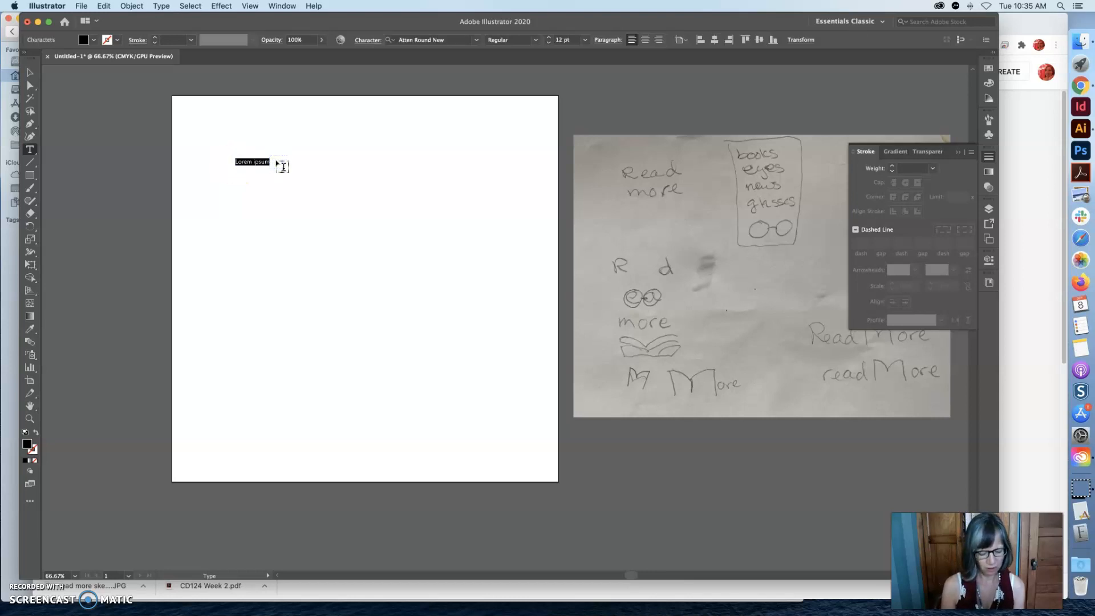
{"action": "type", "text": "readMore"}
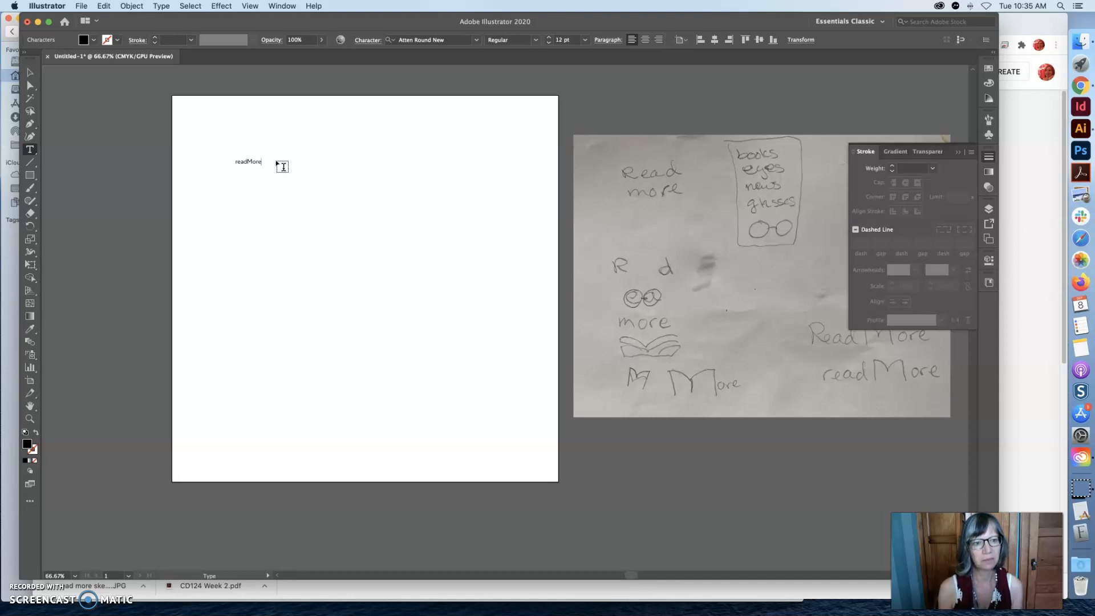
{"action": "left_click", "coordinate": [261, 157]}
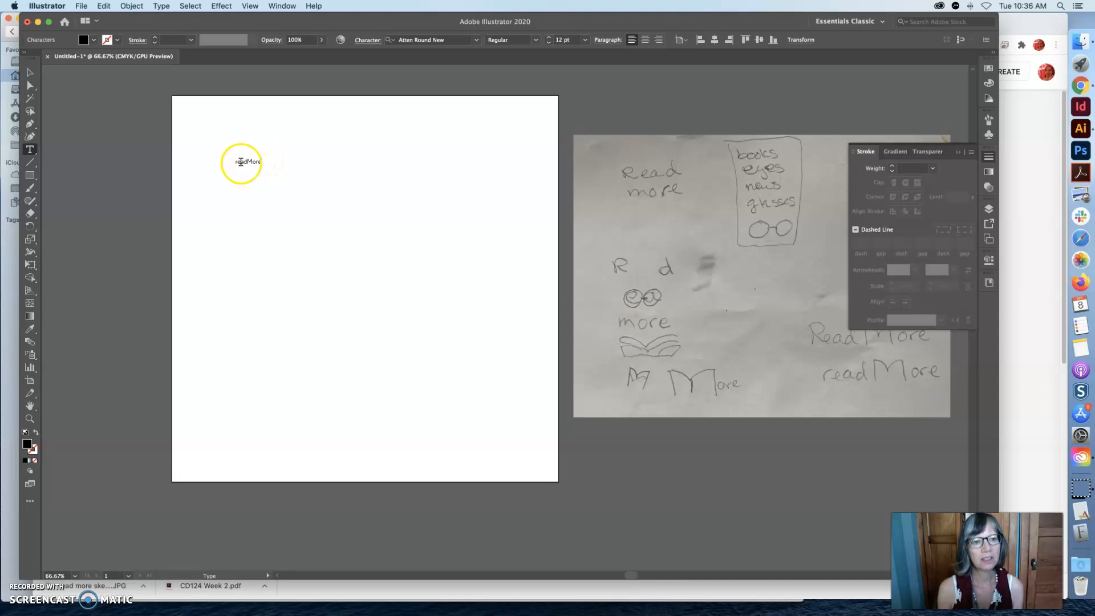
Preview the readMore text in the additional Adobe Fonts that are available for activation.
{"action": "left_click_drag", "start_coordinate": [235, 162], "coordinate": [261, 162]}
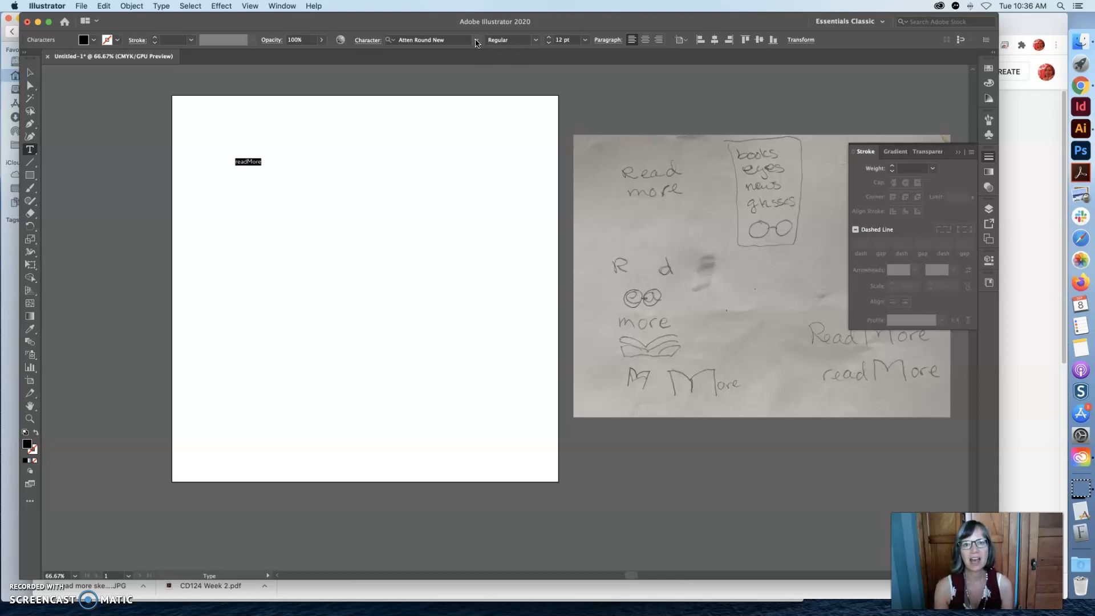
{"action": "left_click", "coordinate": [477, 41]}
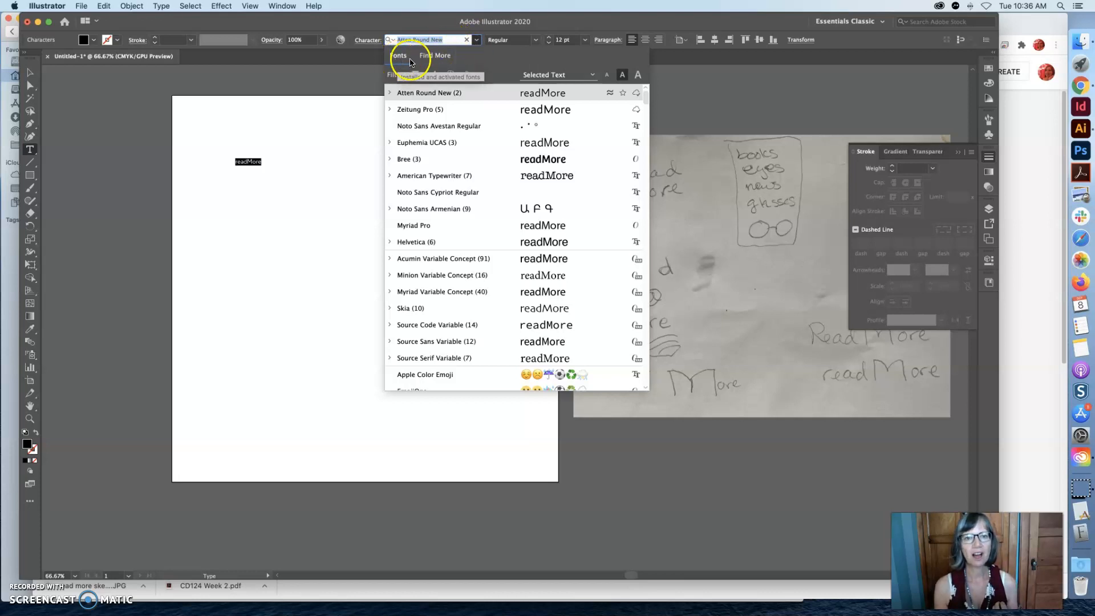
{"action": "left_click", "coordinate": [441, 57]}
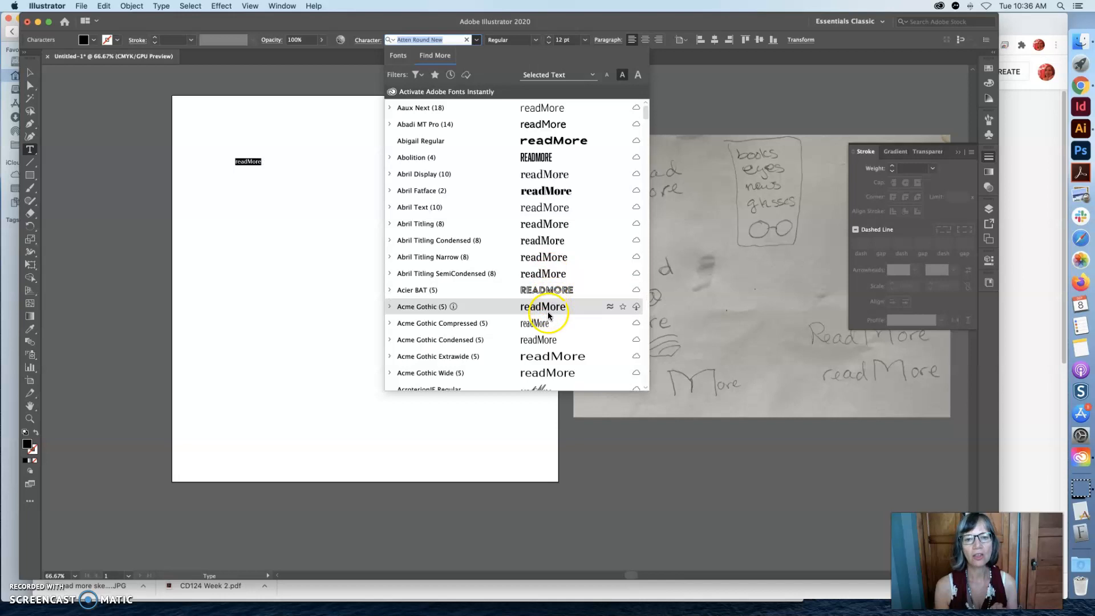
{"action": "scroll", "coordinate": [551, 283], "scroll_direction": "down", "scroll_amount": 5}
{"action": "scroll", "coordinate": [552, 285], "scroll_direction": "down", "scroll_amount": 10}
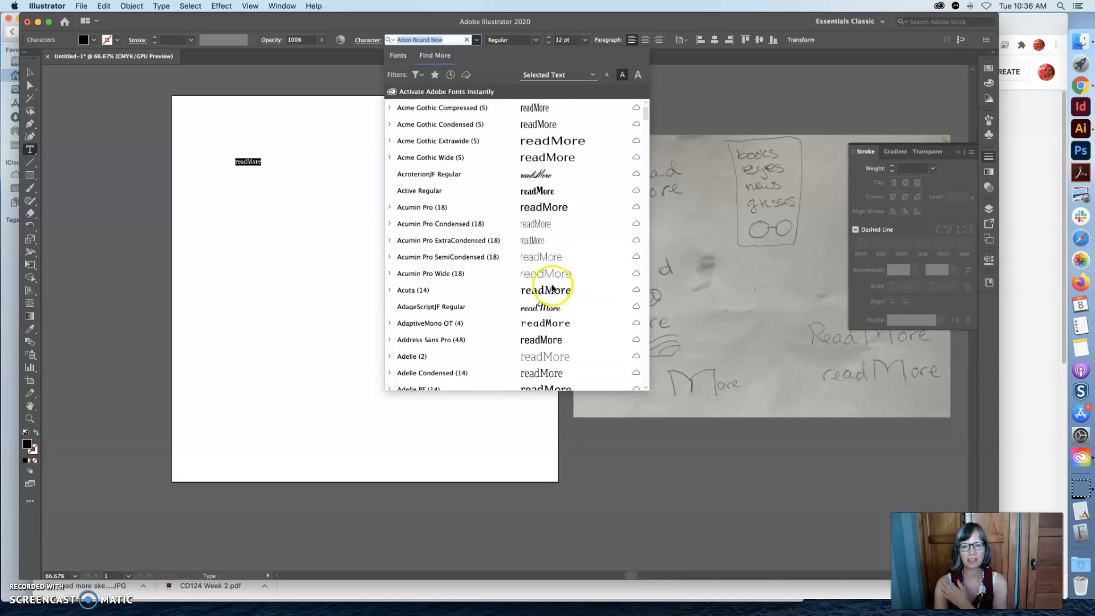
{"action": "scroll", "coordinate": [552, 295], "scroll_direction": "down", "scroll_amount": 15}
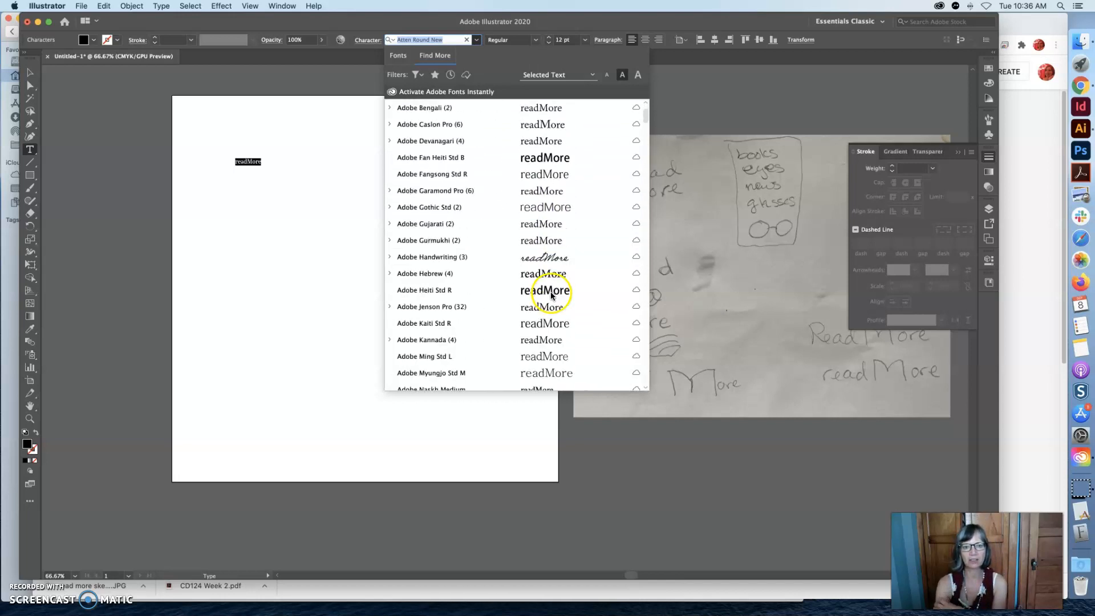
{"action": "scroll", "coordinate": [551, 297], "scroll_direction": "down", "scroll_amount": 15}
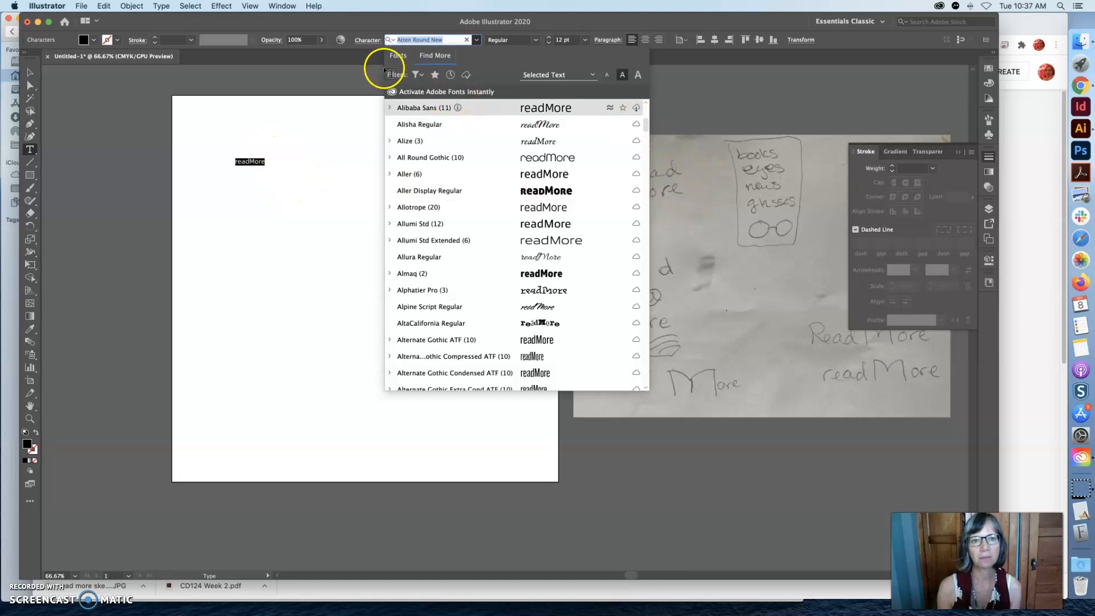
{"action": "left_click", "coordinate": [343, 127]}
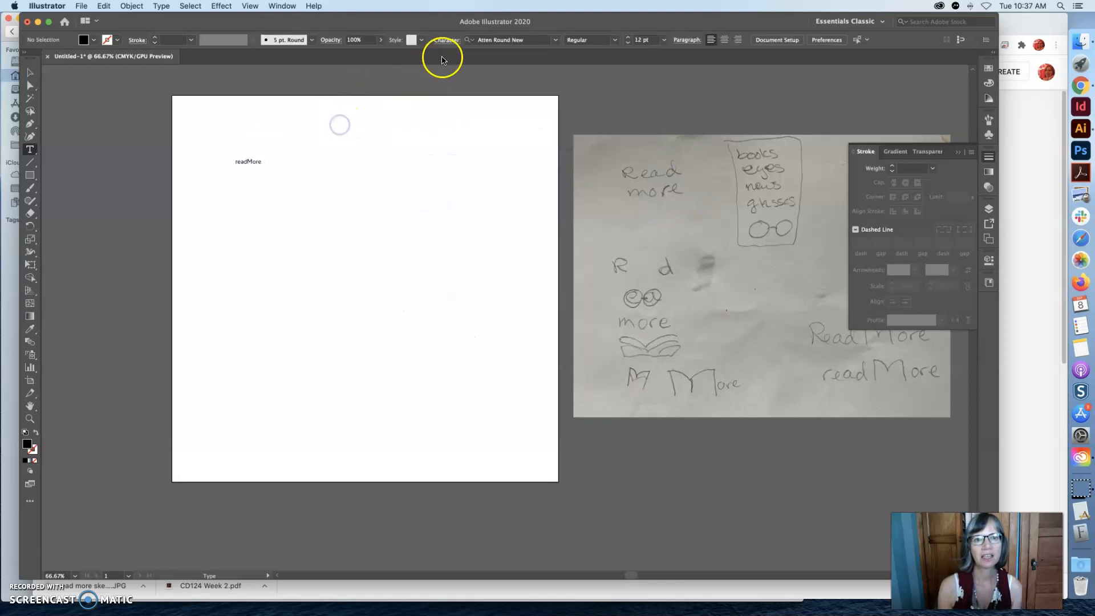
Look through the installed fonts for the readMore text and apply Atten Round New.
{"action": "left_click_drag", "start_coordinate": [263, 163], "coordinate": [230, 162]}
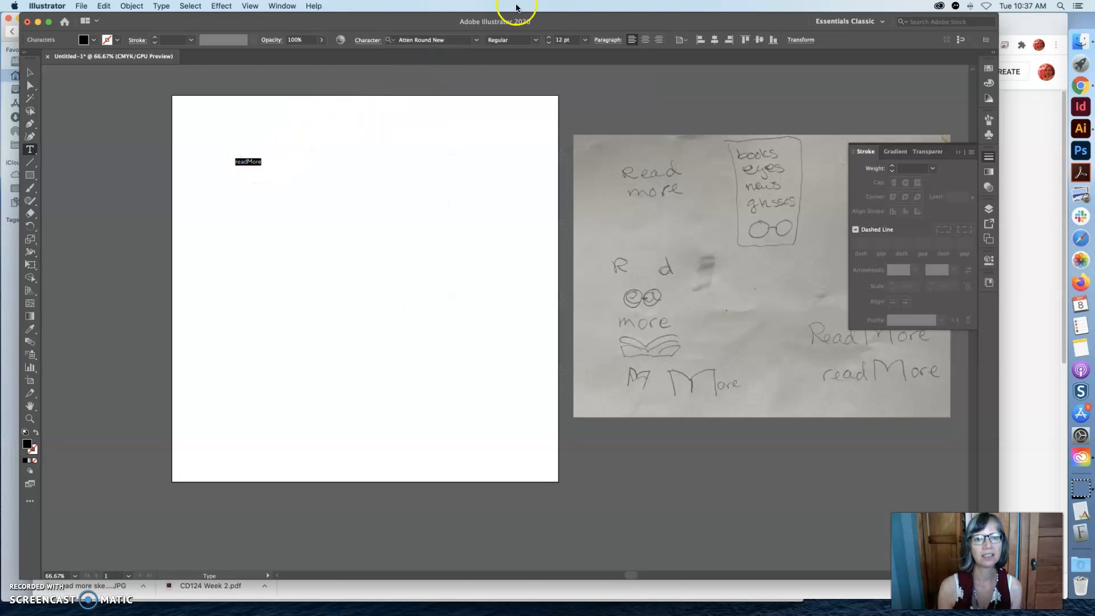
{"action": "left_click", "coordinate": [476, 41]}
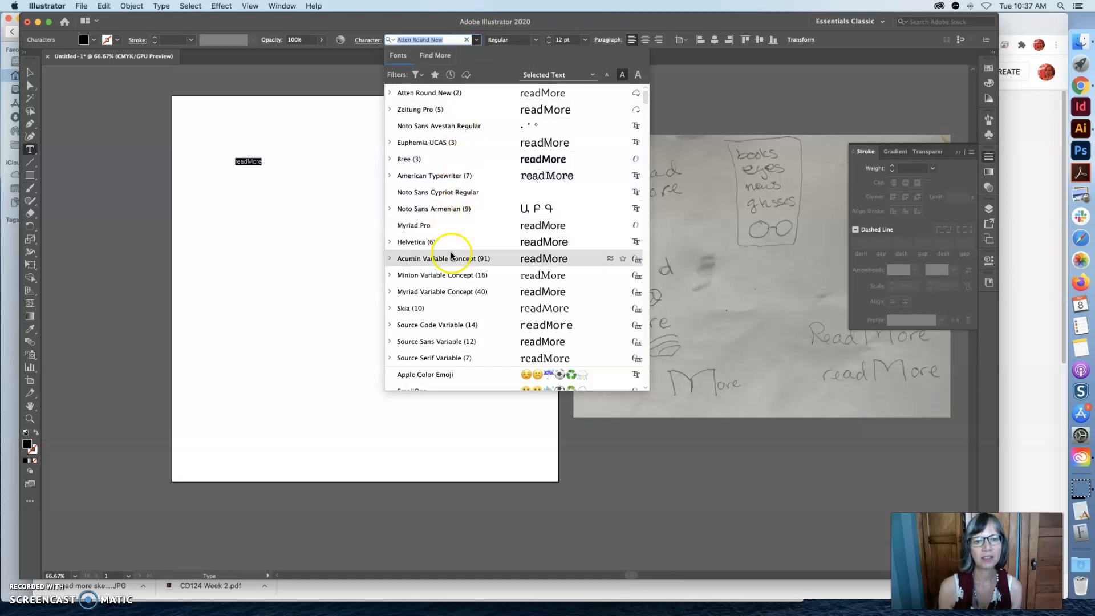
{"action": "scroll", "coordinate": [451, 256], "scroll_direction": "down", "scroll_amount": 5}
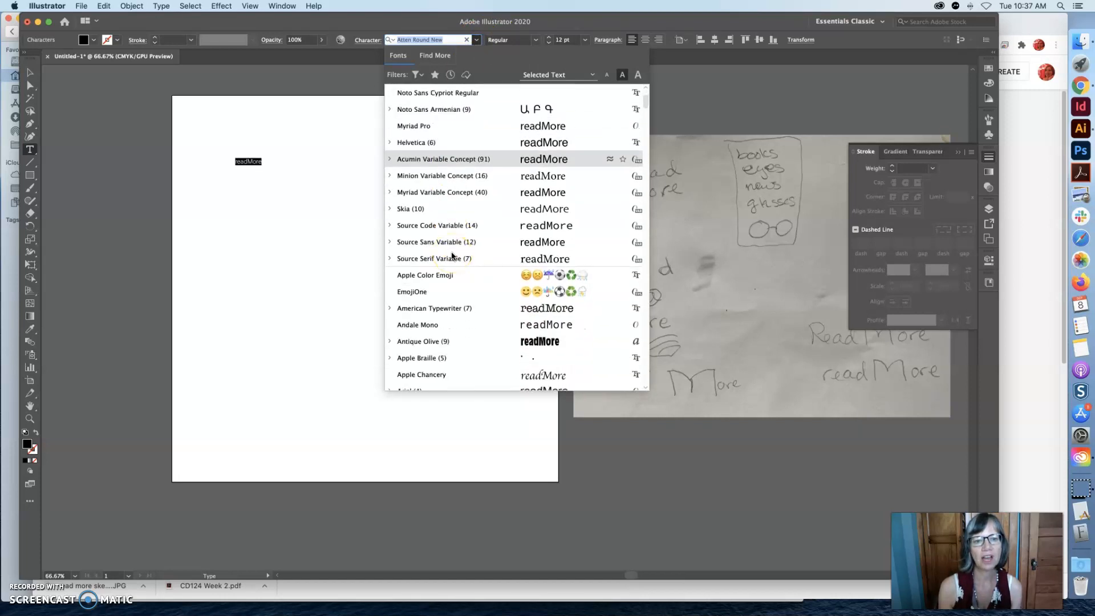
{"action": "scroll", "coordinate": [451, 256], "scroll_direction": "up", "scroll_amount": 5}
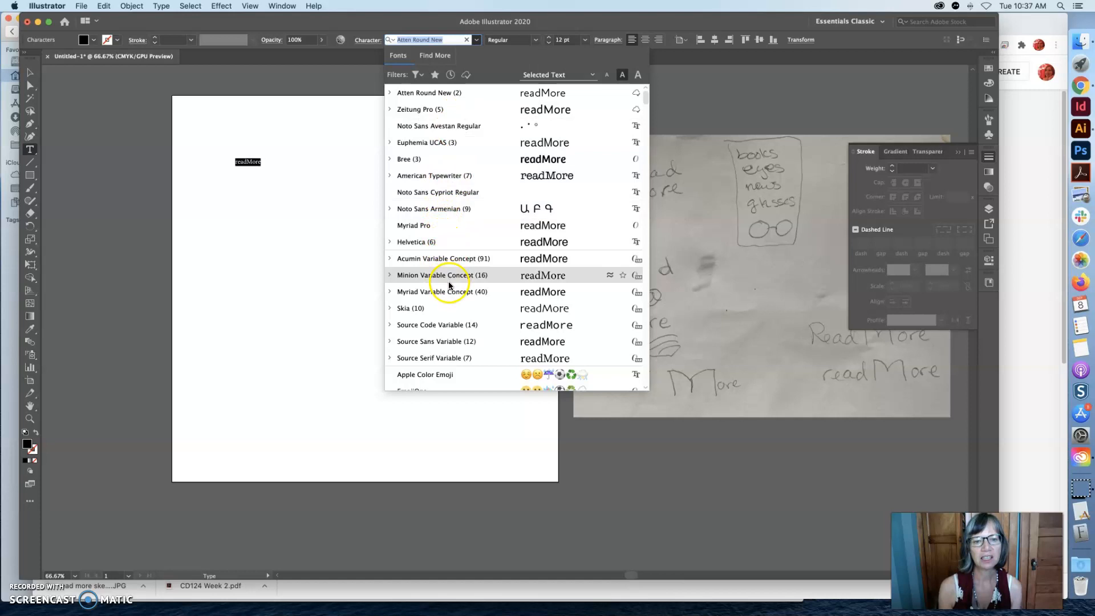
{"action": "scroll", "coordinate": [448, 282], "scroll_direction": "down", "scroll_amount": 7}
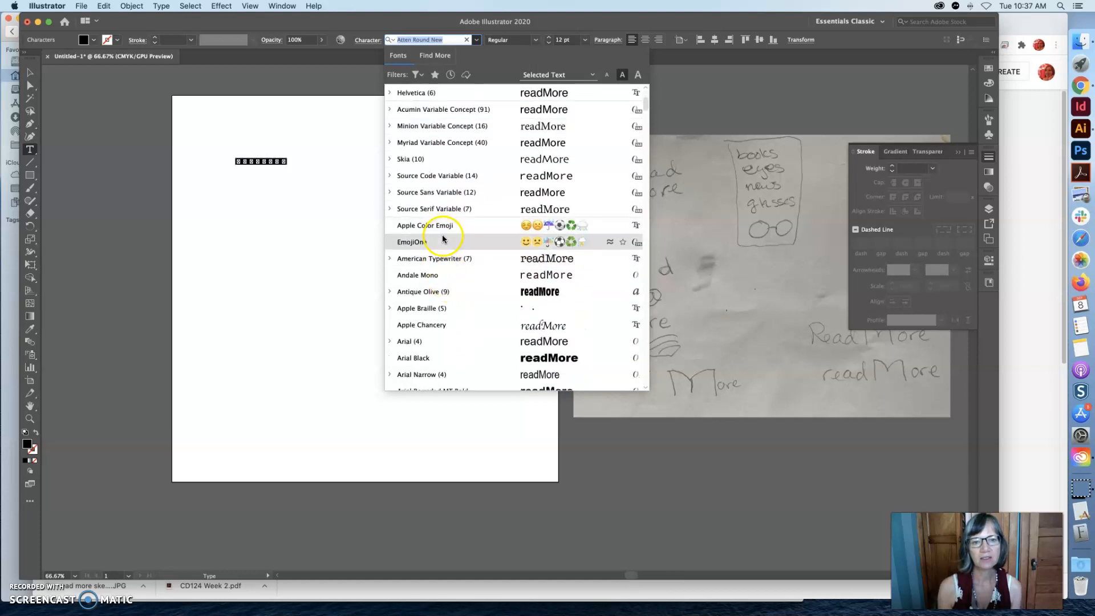
{"action": "scroll", "coordinate": [441, 308], "scroll_direction": "down", "scroll_amount": 5}
{"action": "scroll", "coordinate": [441, 308], "scroll_direction": "down", "scroll_amount": 10}
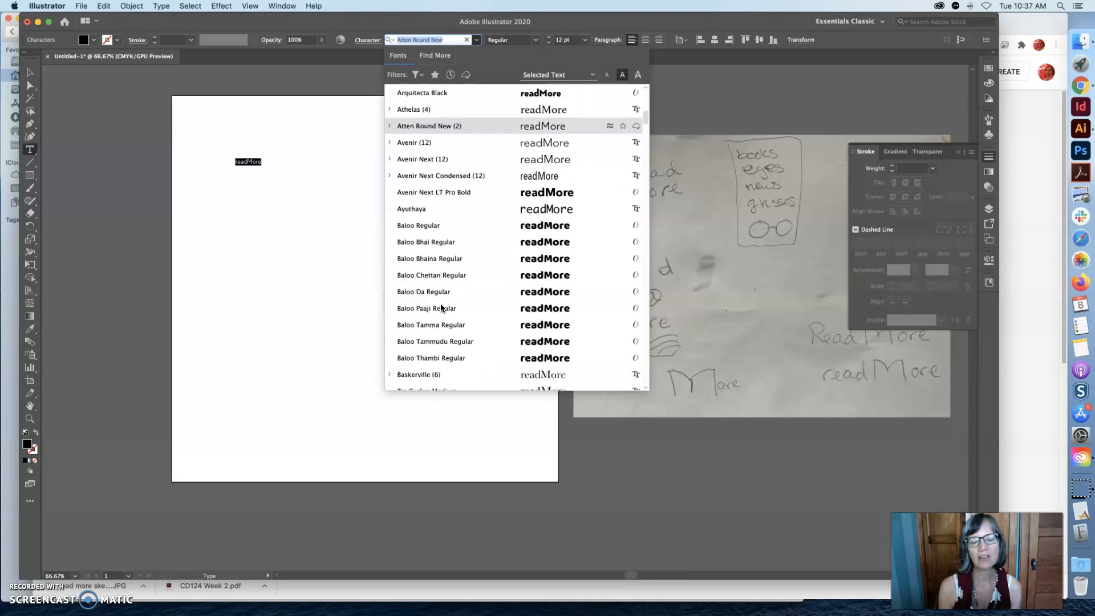
{"action": "scroll", "coordinate": [441, 308], "scroll_direction": "up", "scroll_amount": 7}
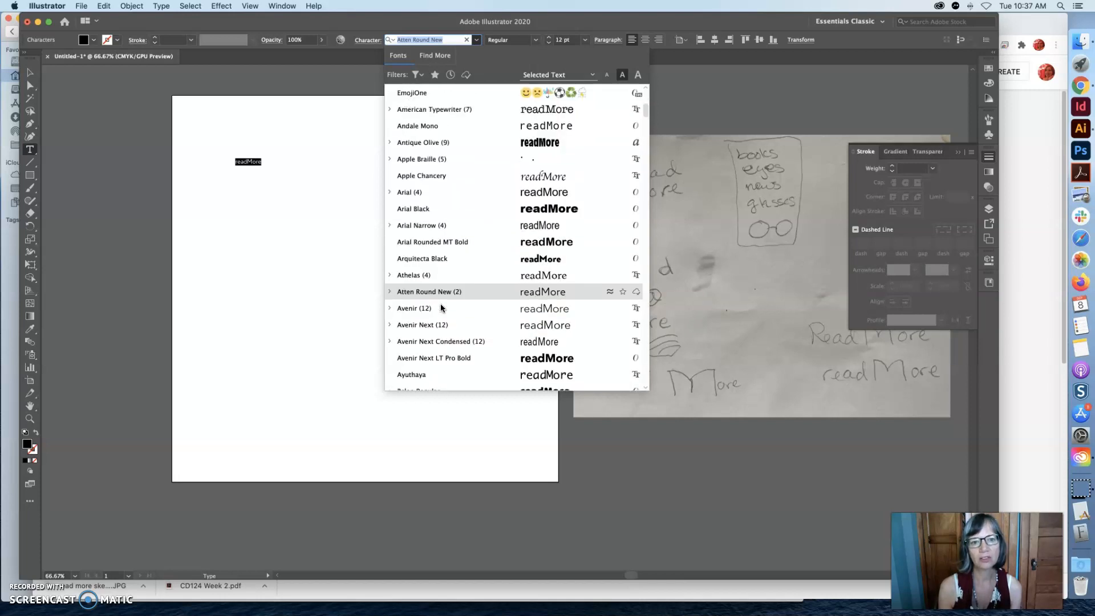
{"action": "scroll", "coordinate": [441, 308], "scroll_direction": "up", "scroll_amount": 1}
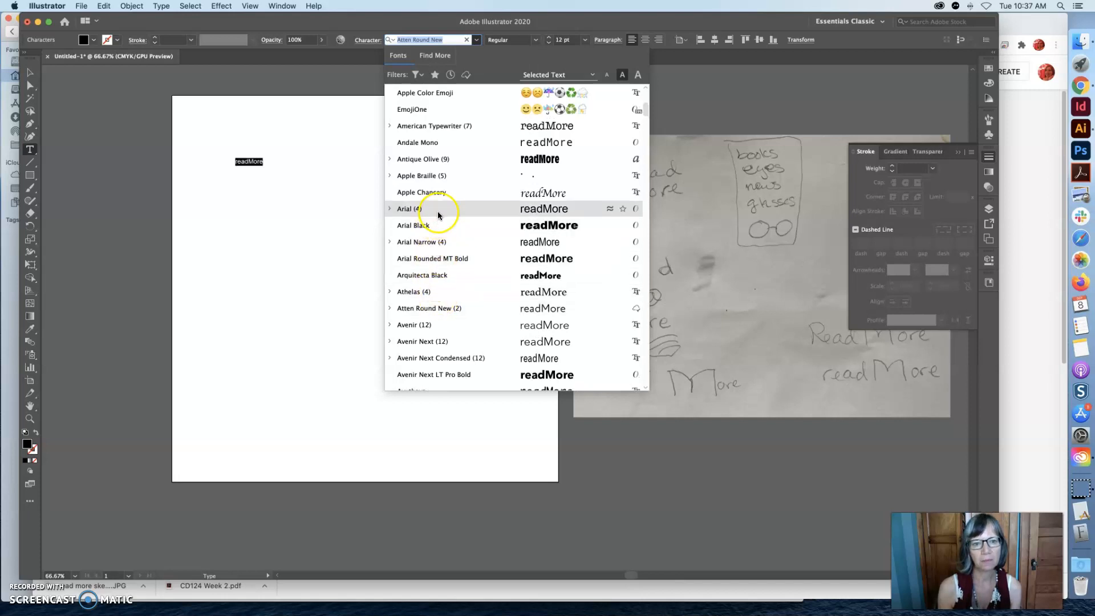
{"action": "left_click", "coordinate": [433, 308]}
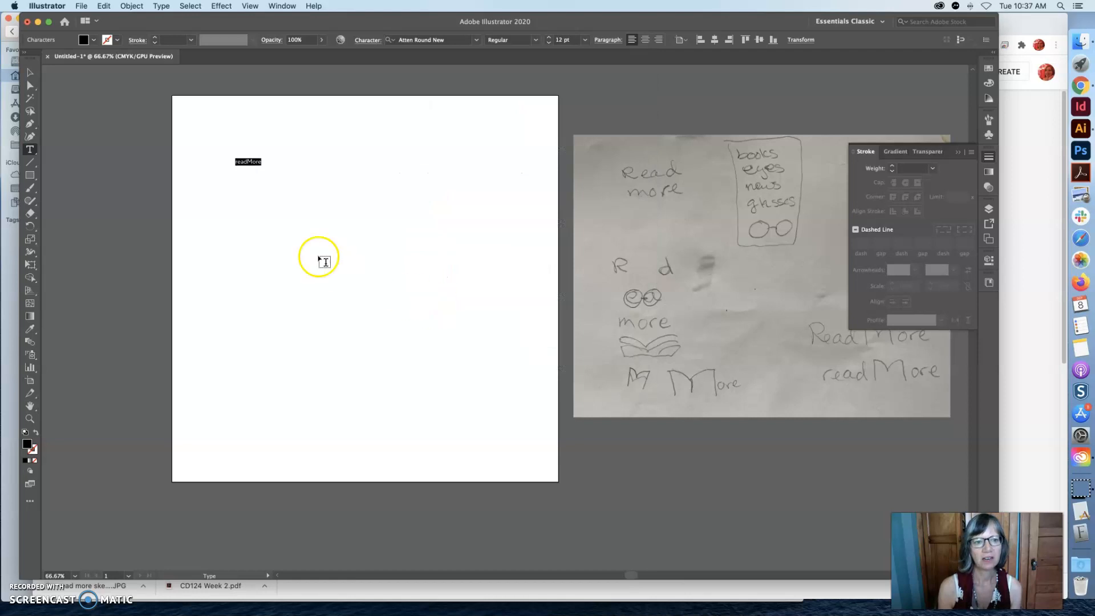
Set the readMore text's font size to 72 pt.
{"action": "left_click", "coordinate": [242, 204]}
{"action": "left_click_drag", "start_coordinate": [261, 162], "coordinate": [233, 161]}
{"action": "key", "text": "ctrl+c"}
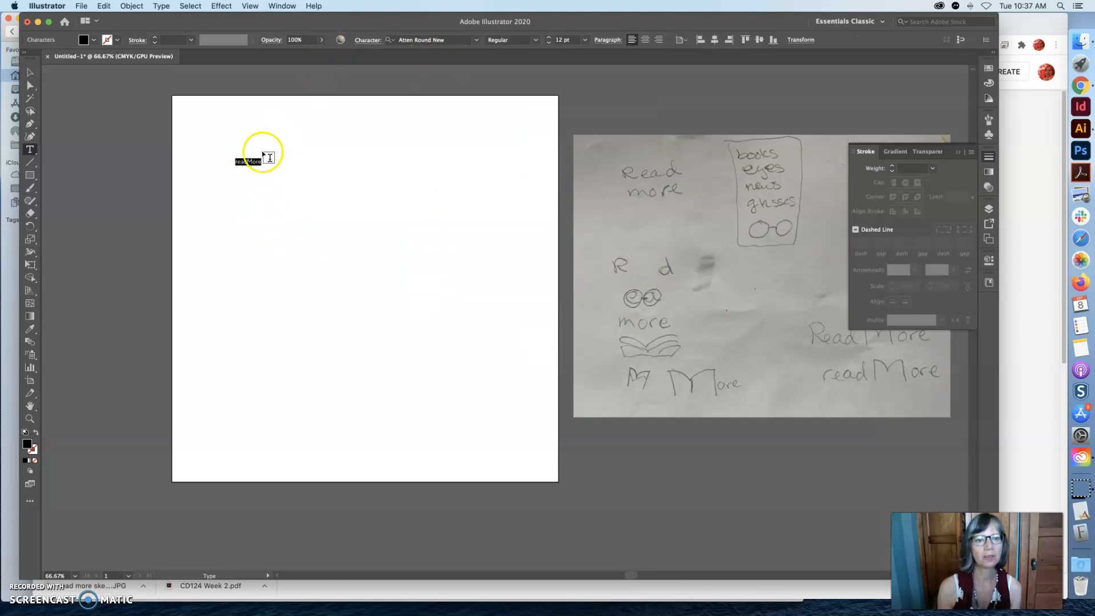
{"action": "left_click", "coordinate": [585, 39]}
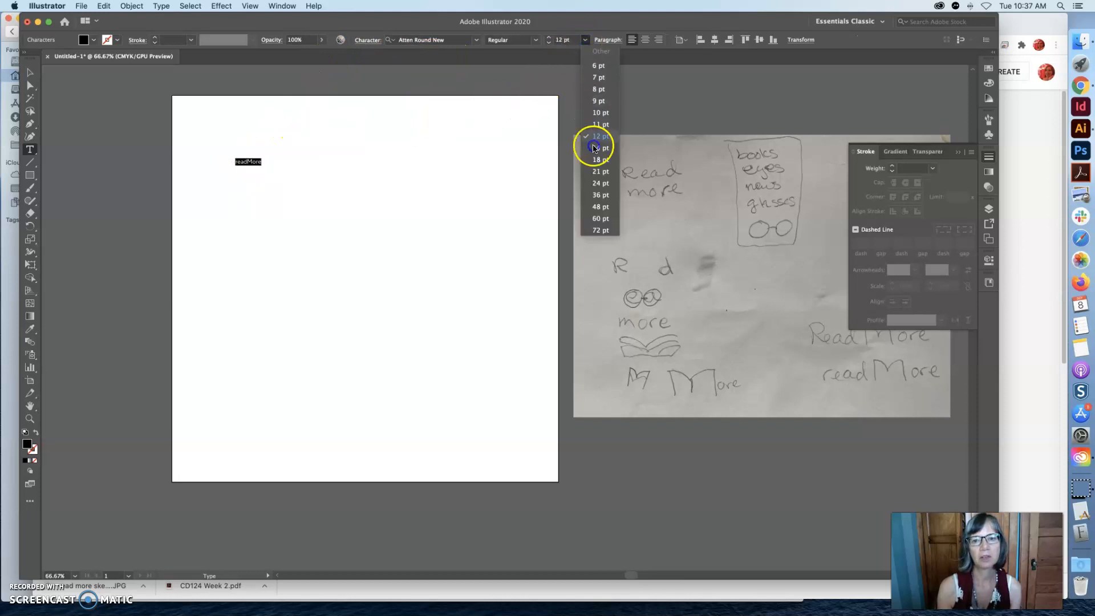
{"action": "left_click", "coordinate": [600, 230]}
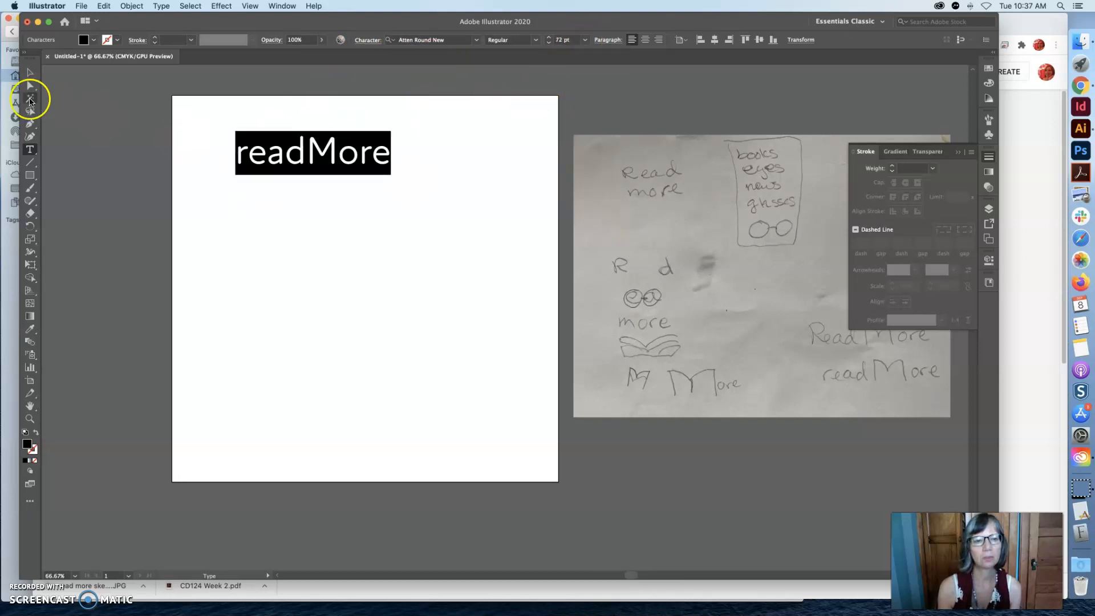
Duplicate the readMore text and place the copy below the original on the artboard.
{"action": "left_click", "coordinate": [22, 72]}
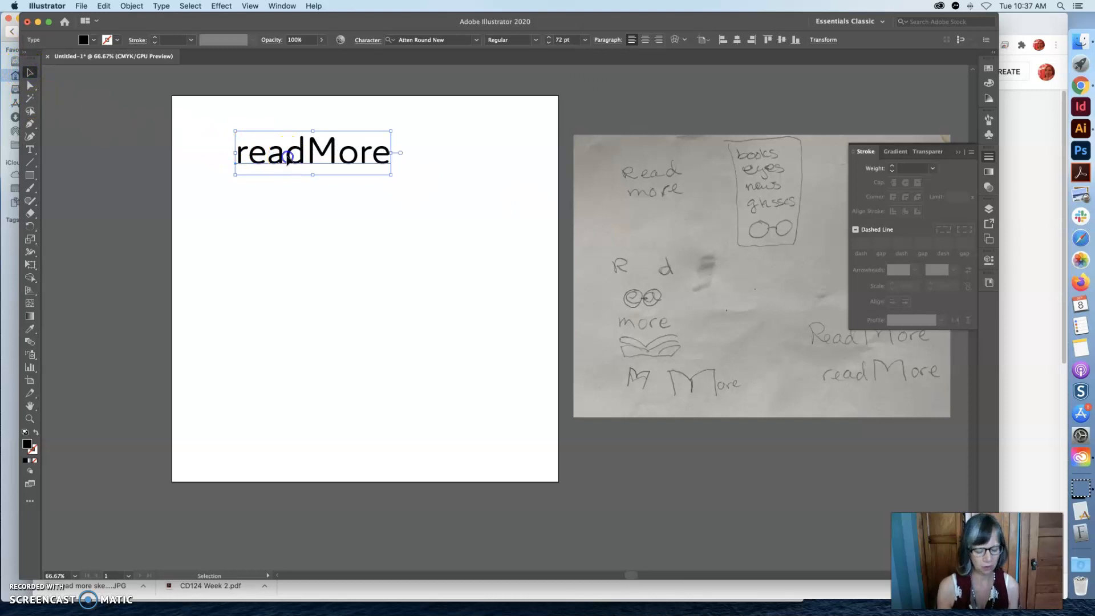
{"action": "key", "text": "a"}
{"action": "key", "text": "ctrl+v"}
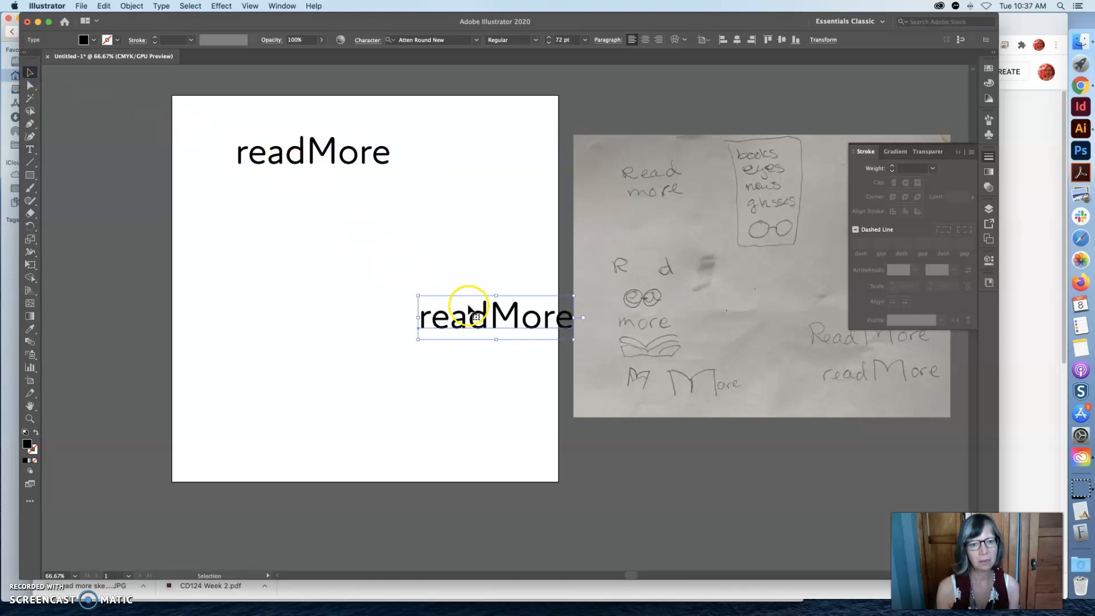
{"action": "left_click_drag", "start_coordinate": [473, 317], "coordinate": [297, 259]}
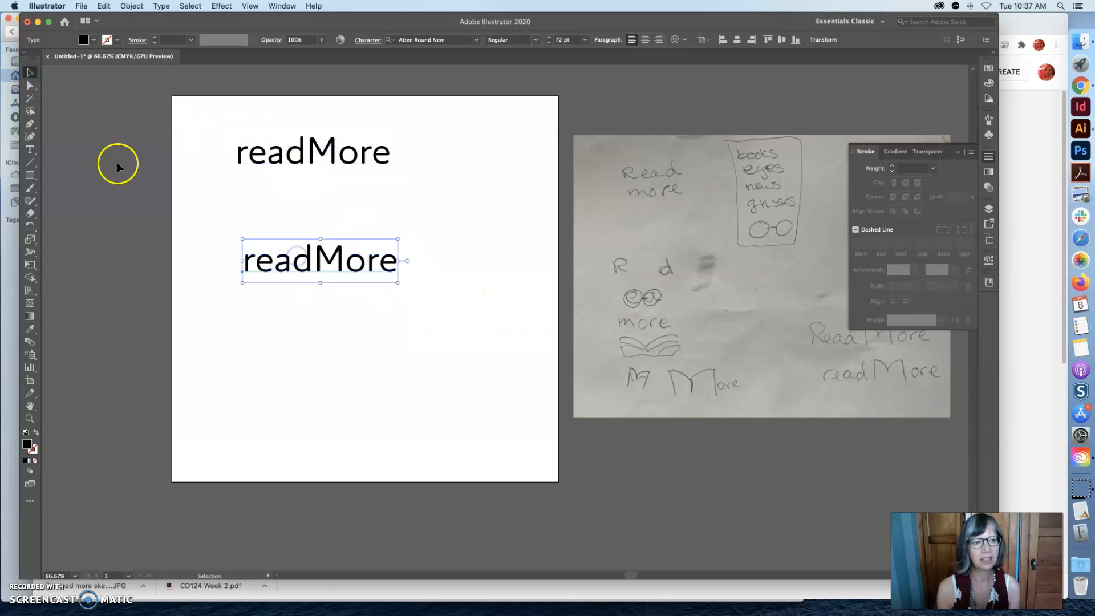
Change the lower readMore copy's font to Zeitung Pro and move it up close beneath the original, aligned with its left edge.
{"action": "left_click", "coordinate": [30, 150]}
{"action": "left_click", "coordinate": [302, 263]}
{"action": "left_click_drag", "start_coordinate": [398, 261], "coordinate": [242, 261]}
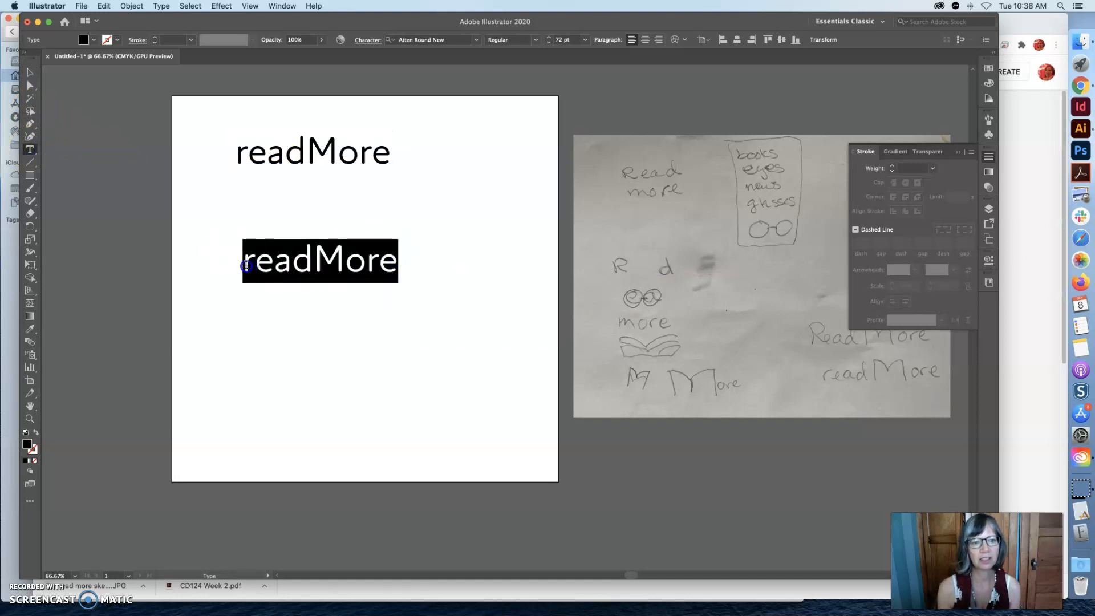
{"action": "left_click", "coordinate": [475, 40]}
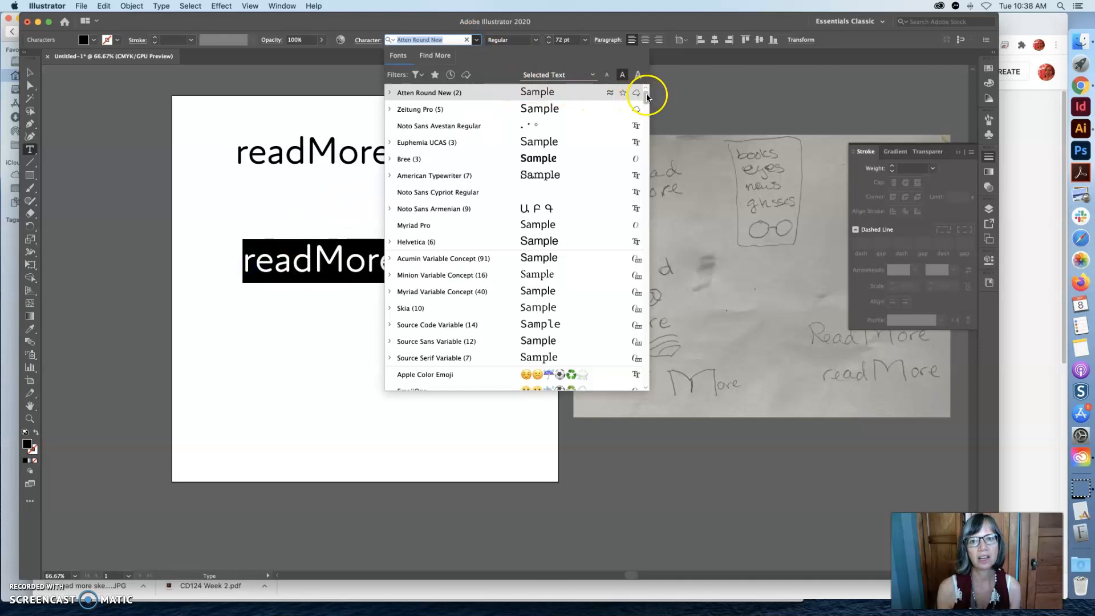
{"action": "scroll", "coordinate": [644, 171], "scroll_direction": "down", "scroll_amount": 15}
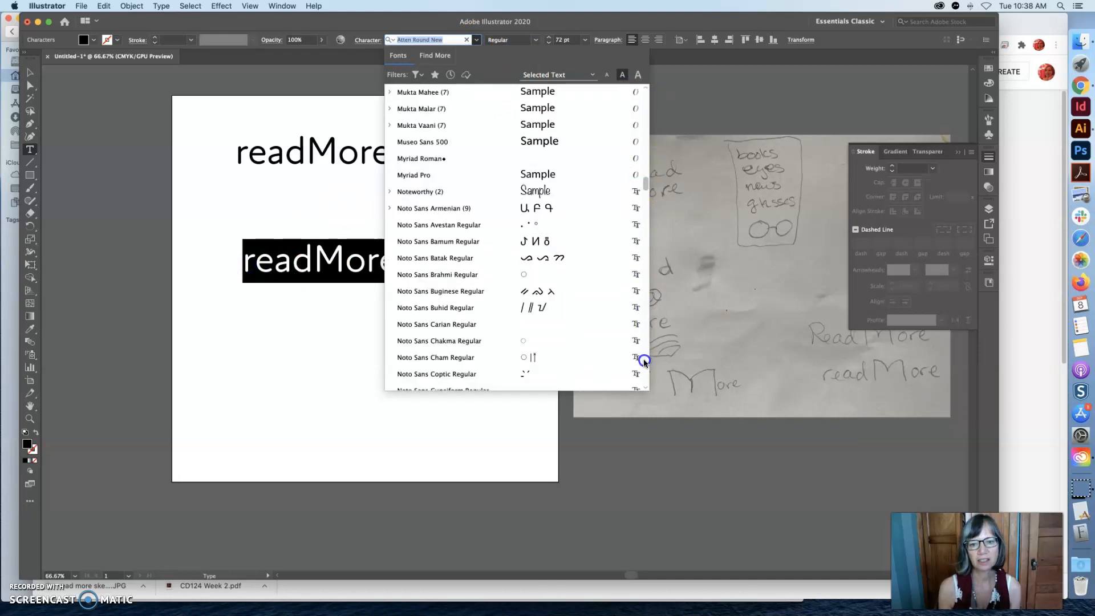
{"action": "scroll", "coordinate": [641, 291], "scroll_direction": "down", "scroll_amount": 10}
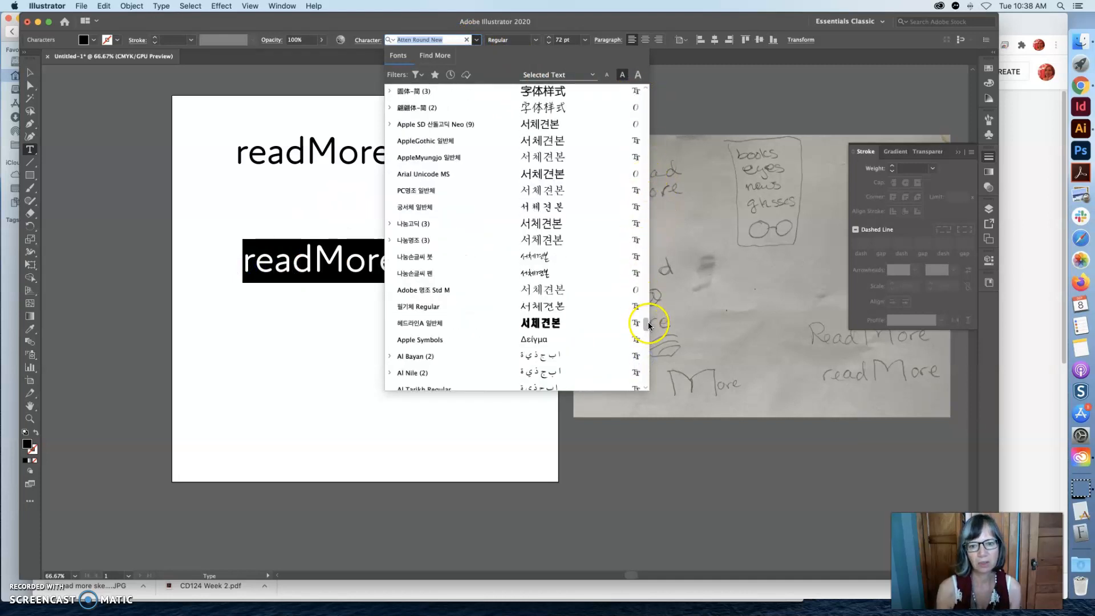
{"action": "scroll", "coordinate": [647, 331], "scroll_direction": "down", "scroll_amount": 10}
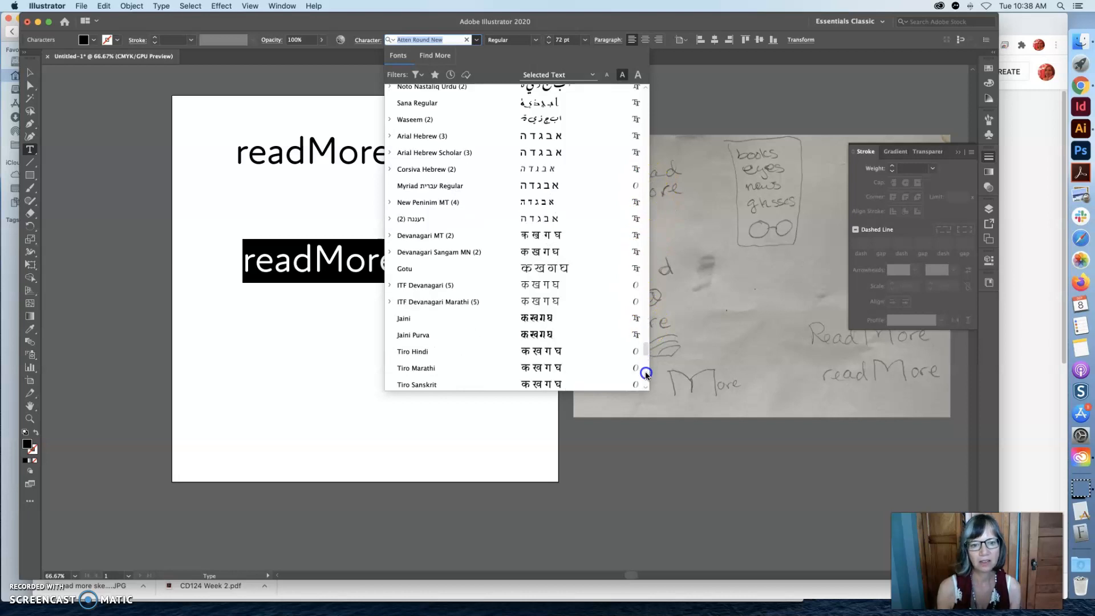
{"action": "scroll", "coordinate": [645, 346], "scroll_direction": "down", "scroll_amount": 10}
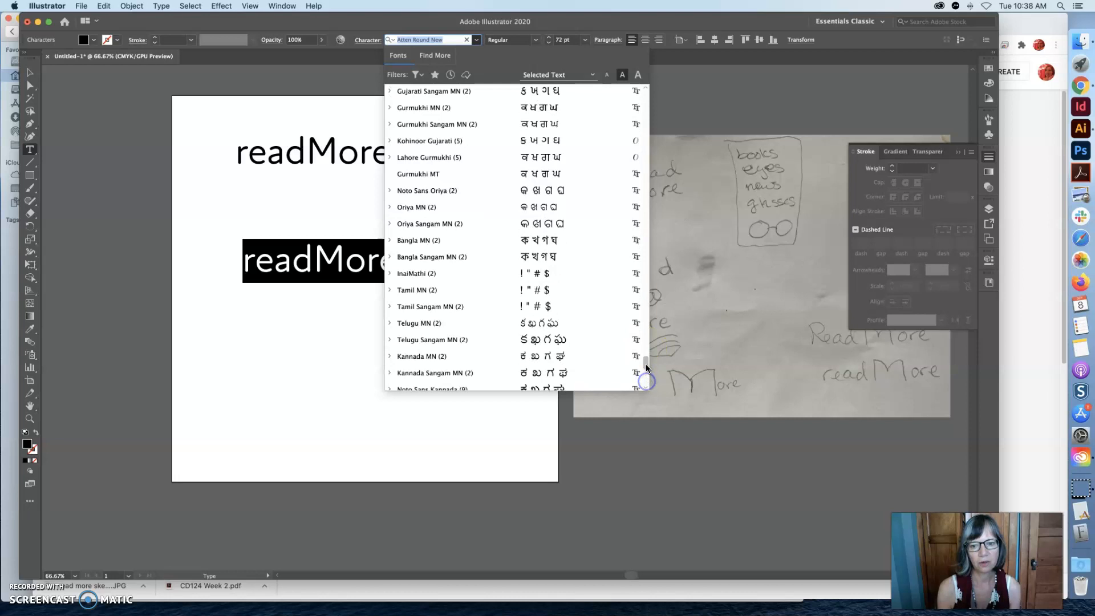
{"action": "scroll", "coordinate": [647, 365], "scroll_direction": "down", "scroll_amount": 3}
{"action": "left_click_drag", "start_coordinate": [645, 363], "coordinate": [649, 272]}
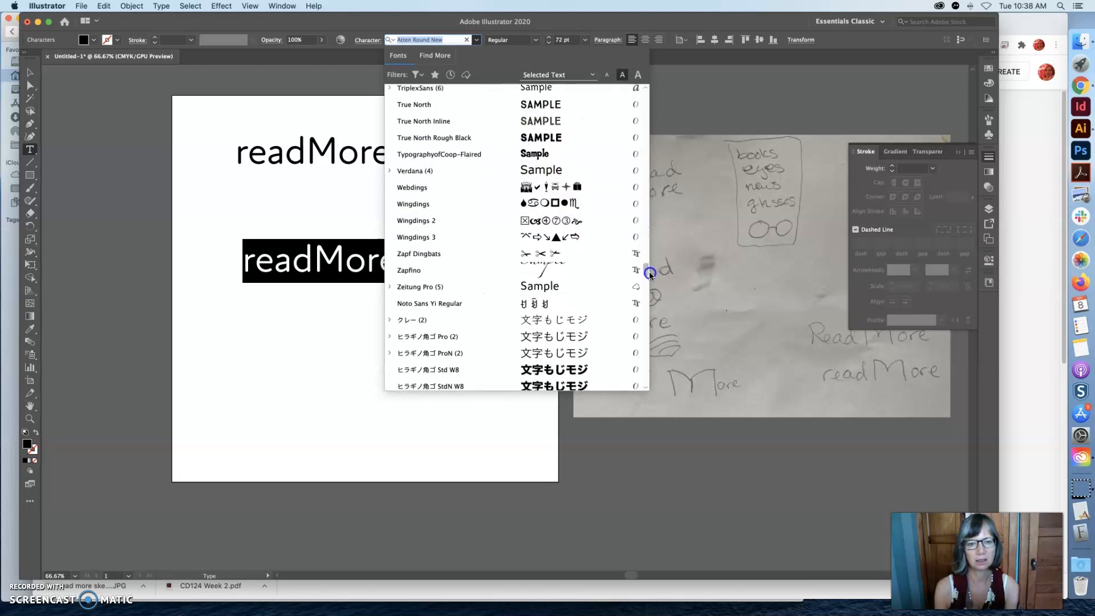
{"action": "left_click", "coordinate": [439, 292]}
{"action": "left_click", "coordinate": [431, 260]}
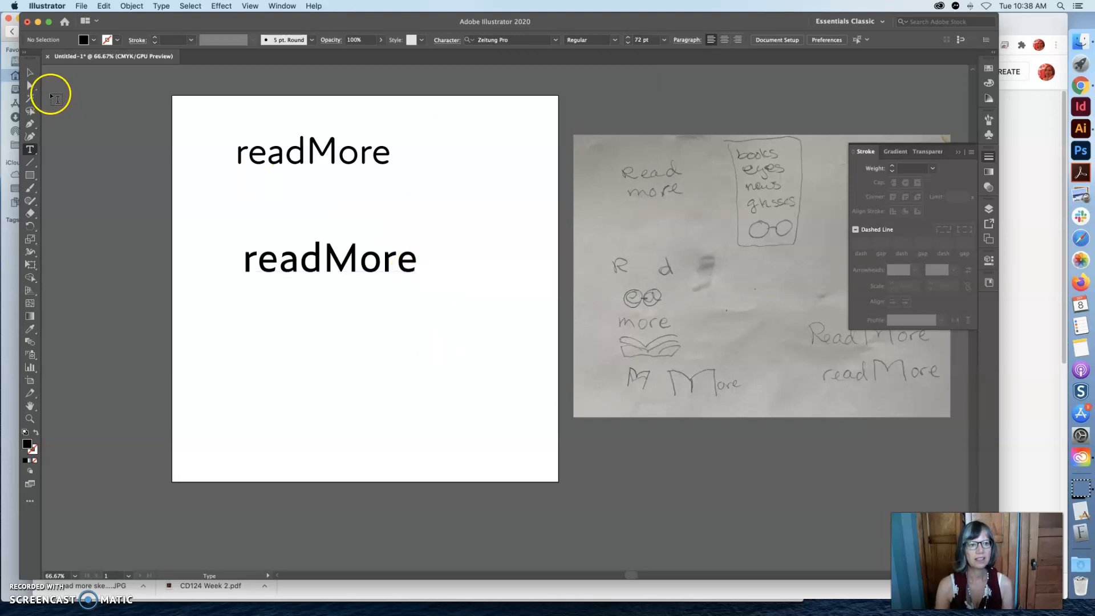
{"action": "left_click", "coordinate": [30, 73]}
{"action": "left_click_drag", "start_coordinate": [283, 266], "coordinate": [281, 210]}
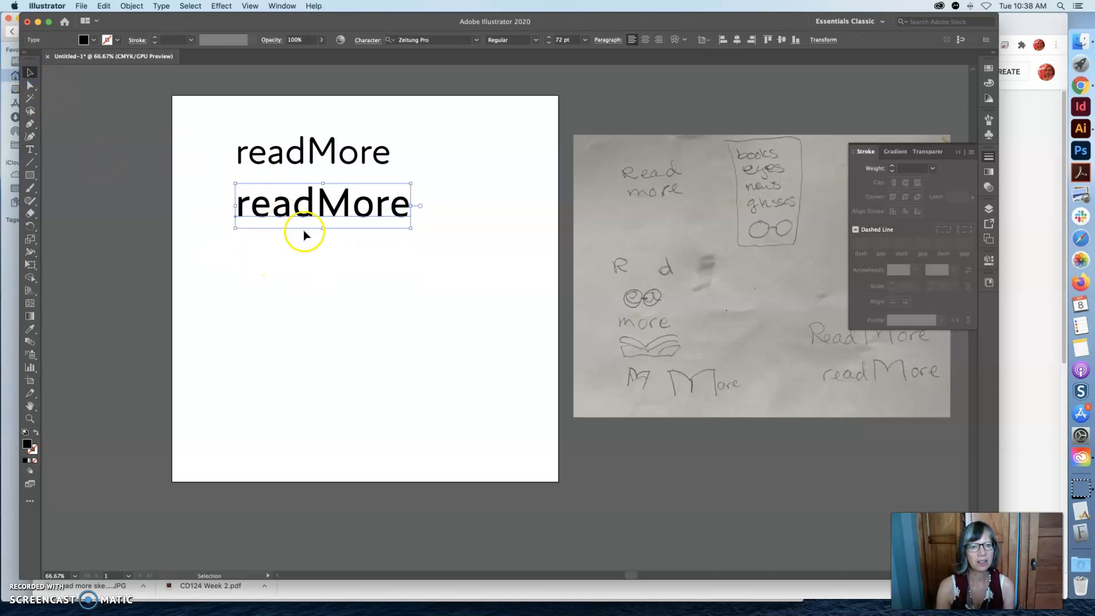
Duplicate the Zeitung Pro readMore text and place the copy directly beneath it, aligned with its left edge.
{"action": "left_click", "coordinate": [323, 259]}
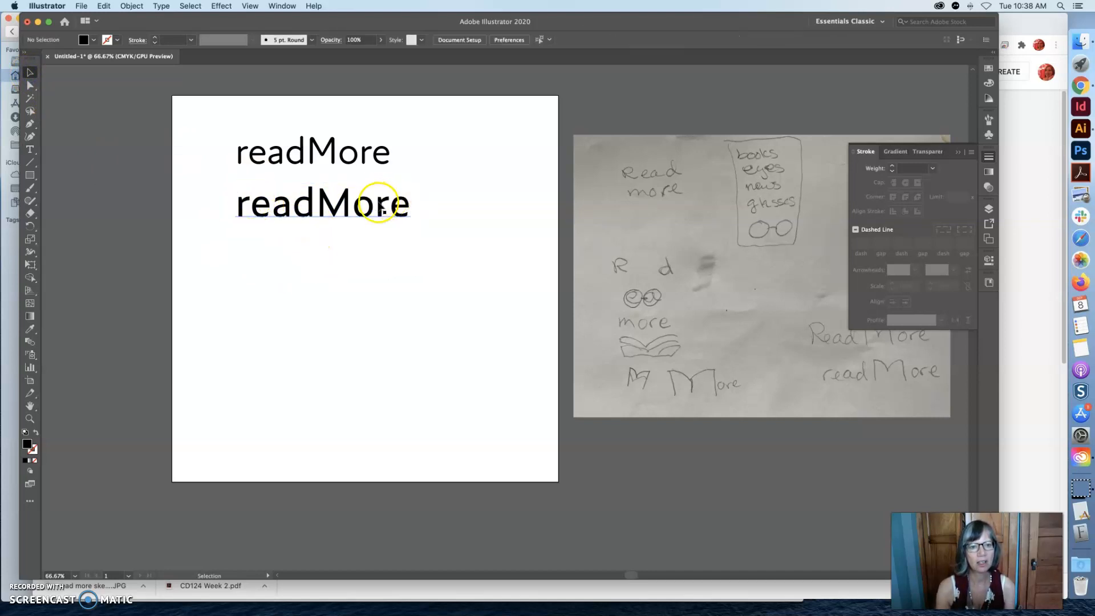
{"action": "left_click", "coordinate": [323, 217]}
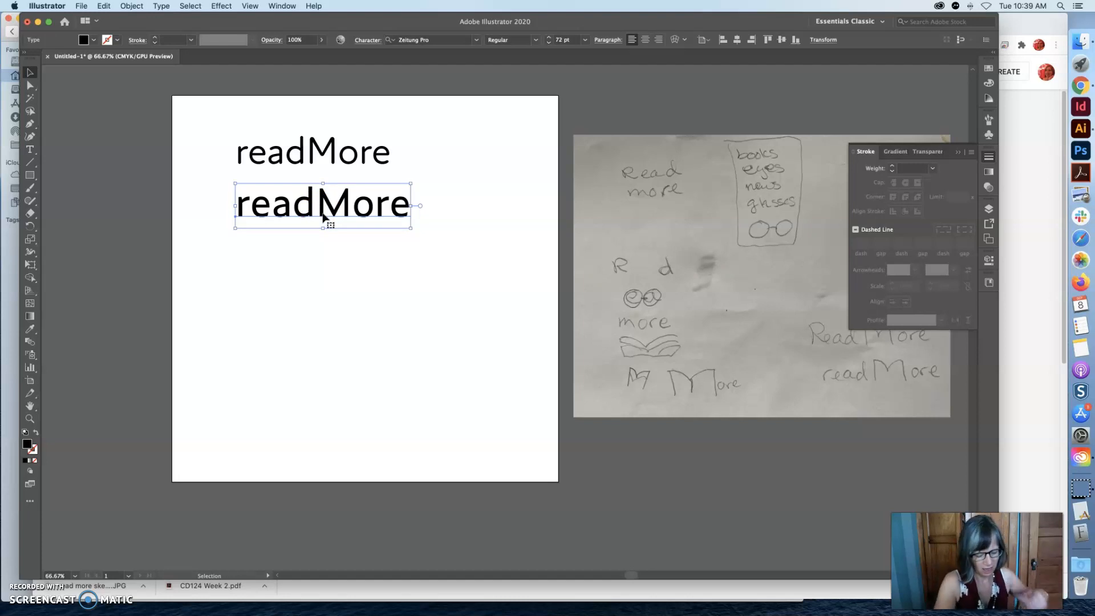
{"action": "key", "text": "a"}
{"action": "key", "text": "super+c"}
{"action": "key", "text": "super+v"}
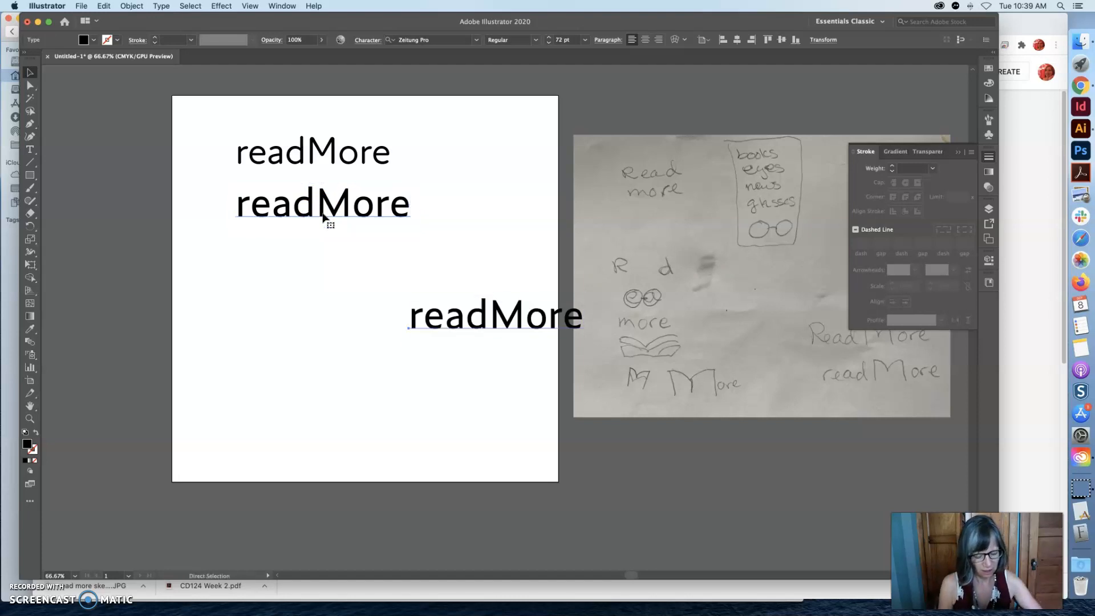
{"action": "left_click", "coordinate": [490, 308]}
{"action": "left_click_drag", "start_coordinate": [496, 330], "coordinate": [323, 276]}
Browse the additional Adobe Fonts for the lowest readMore text, previewing the individual weights of Acumin Pro Wide.
{"action": "left_click", "coordinate": [30, 149]}
{"action": "left_click_drag", "start_coordinate": [411, 266], "coordinate": [232, 262]}
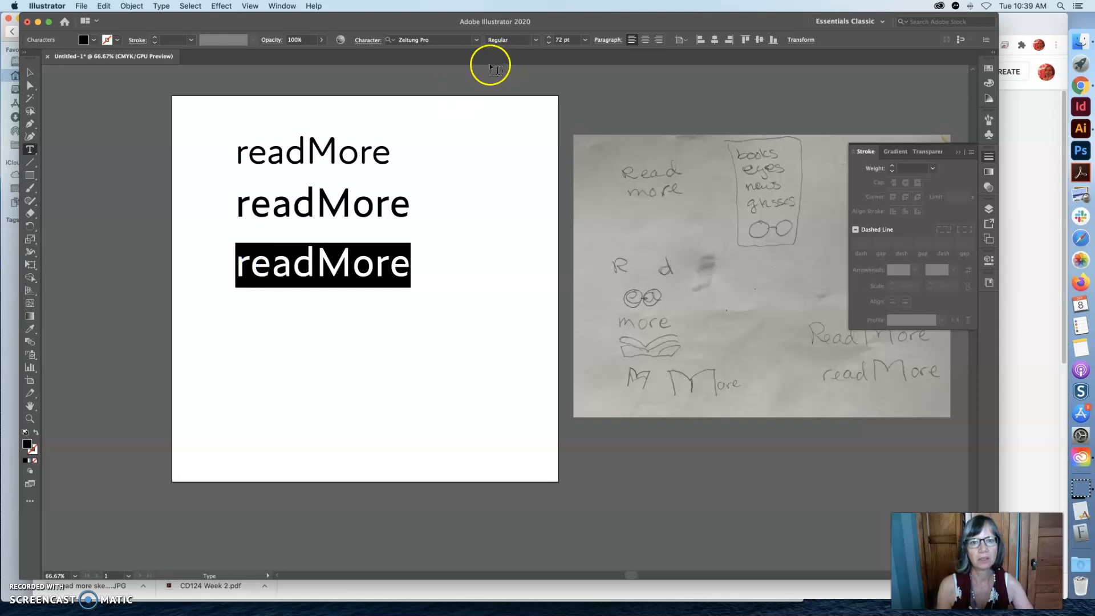
{"action": "left_click", "coordinate": [476, 40]}
{"action": "left_click", "coordinate": [433, 56]}
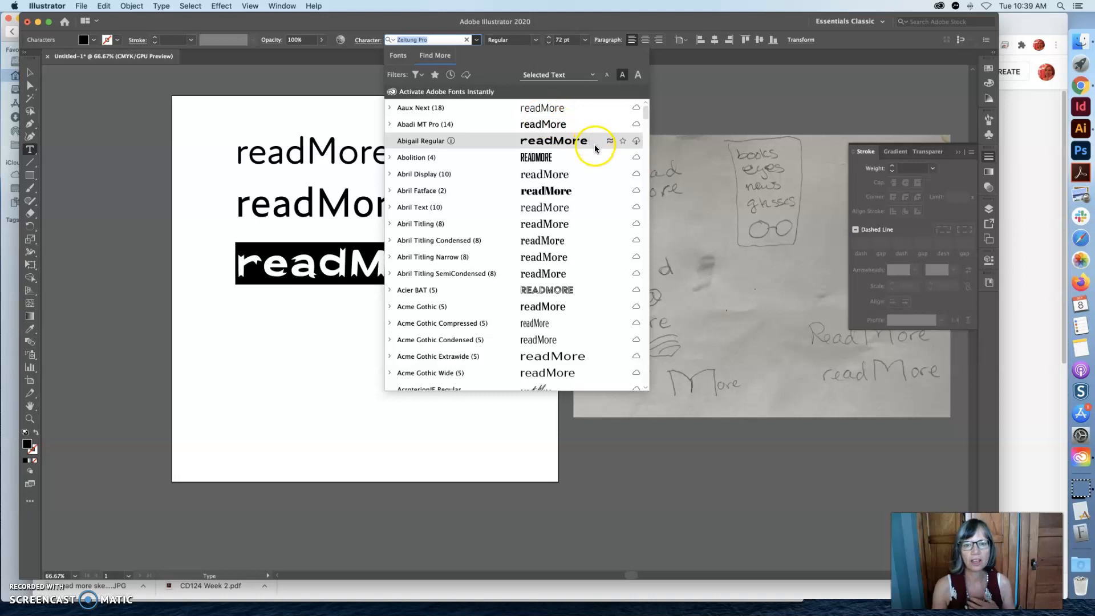
{"action": "left_click", "coordinate": [562, 112]}
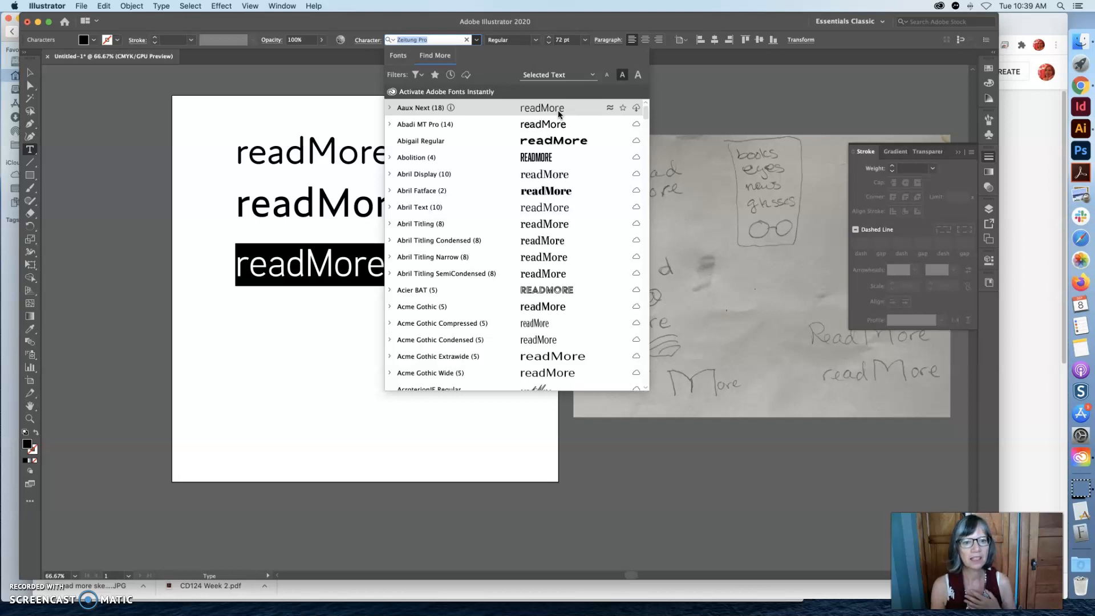
{"action": "left_click", "coordinate": [557, 131]}
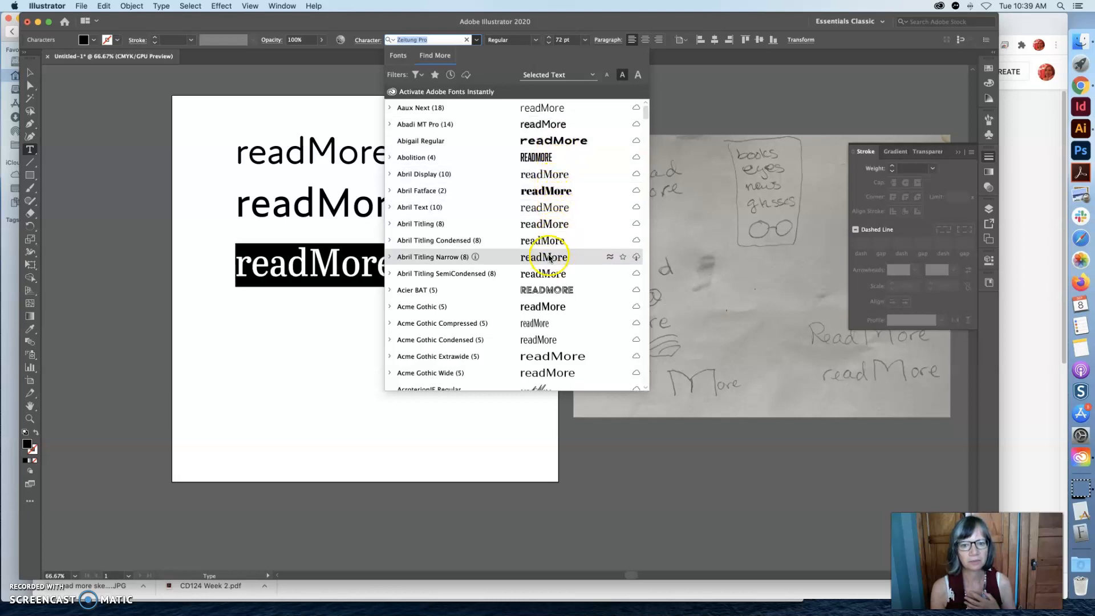
{"action": "scroll", "coordinate": [562, 356], "scroll_direction": "down", "scroll_amount": 6}
{"action": "scroll", "coordinate": [561, 342], "scroll_direction": "down", "scroll_amount": 6}
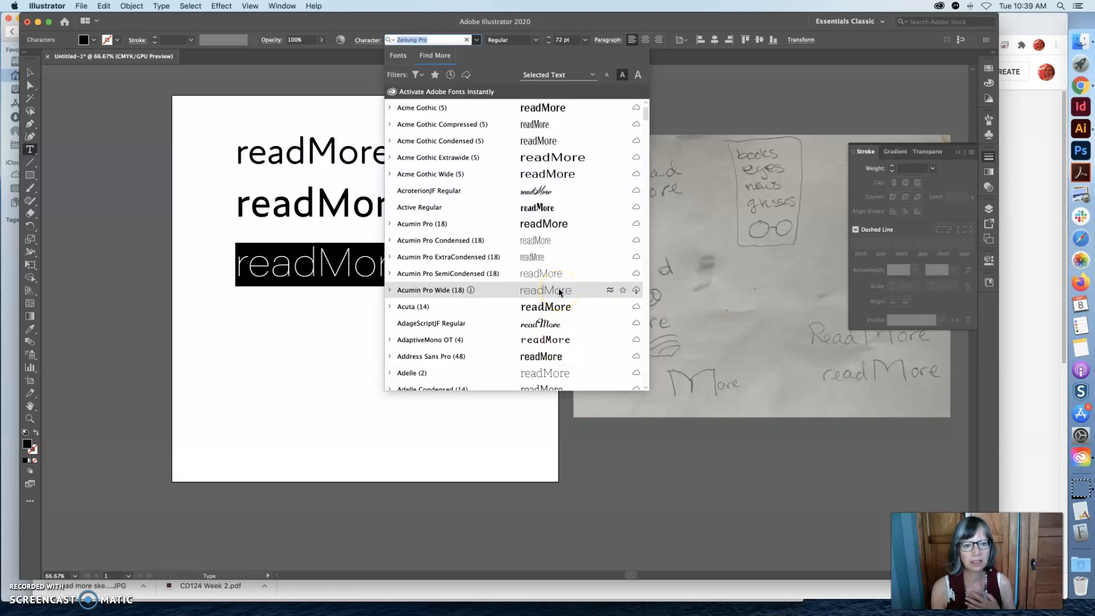
{"action": "left_click", "coordinate": [389, 290]}
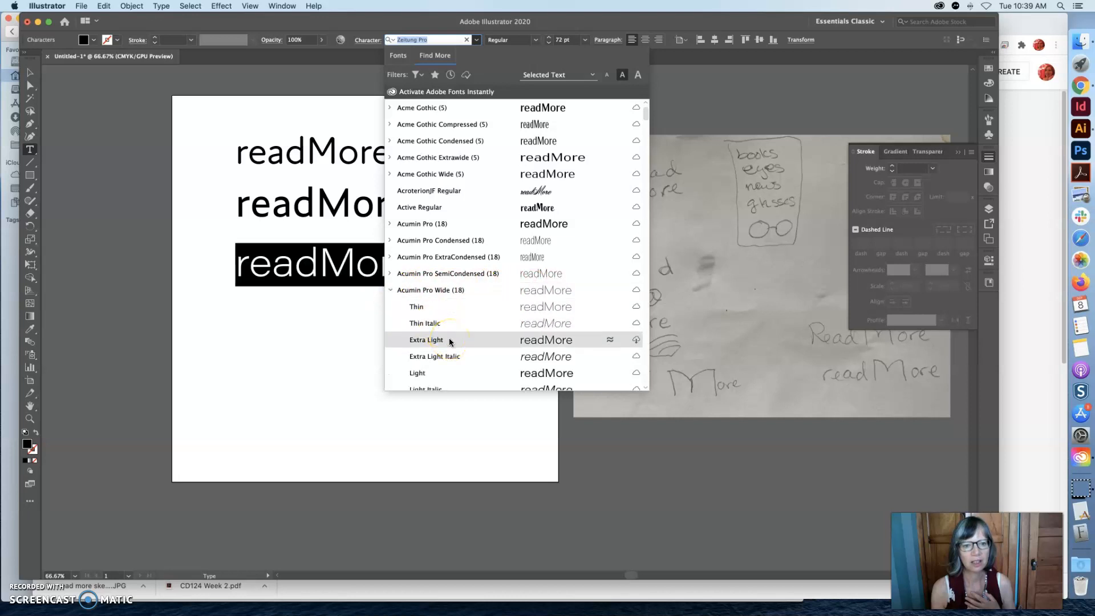
{"action": "scroll", "coordinate": [450, 341], "scroll_direction": "down", "scroll_amount": 5}
{"action": "scroll", "coordinate": [437, 342], "scroll_direction": "down", "scroll_amount": 4}
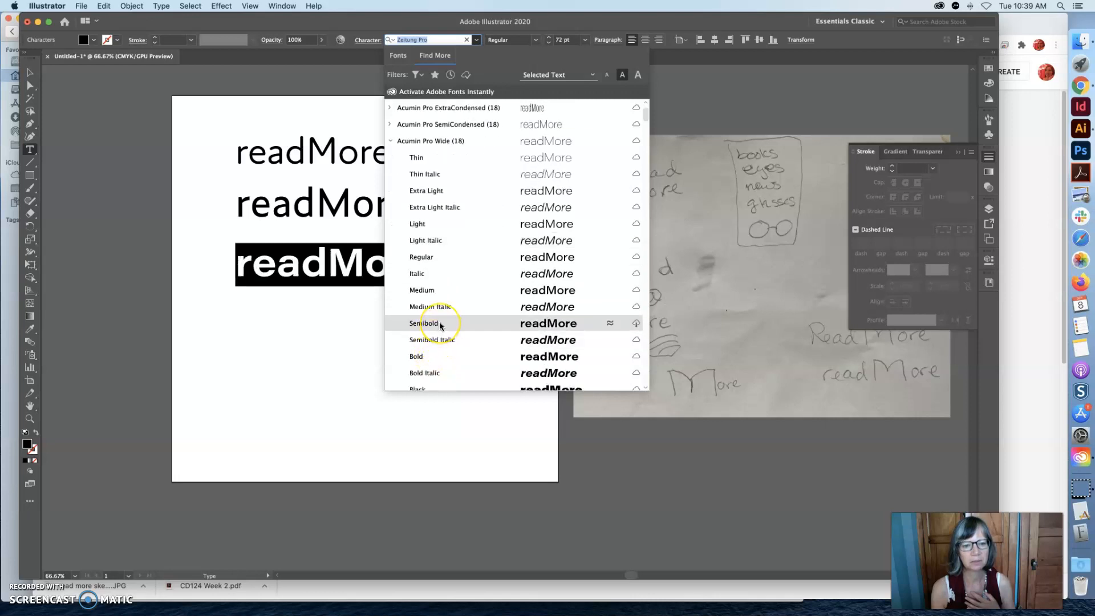
{"action": "left_click", "coordinate": [432, 291]}
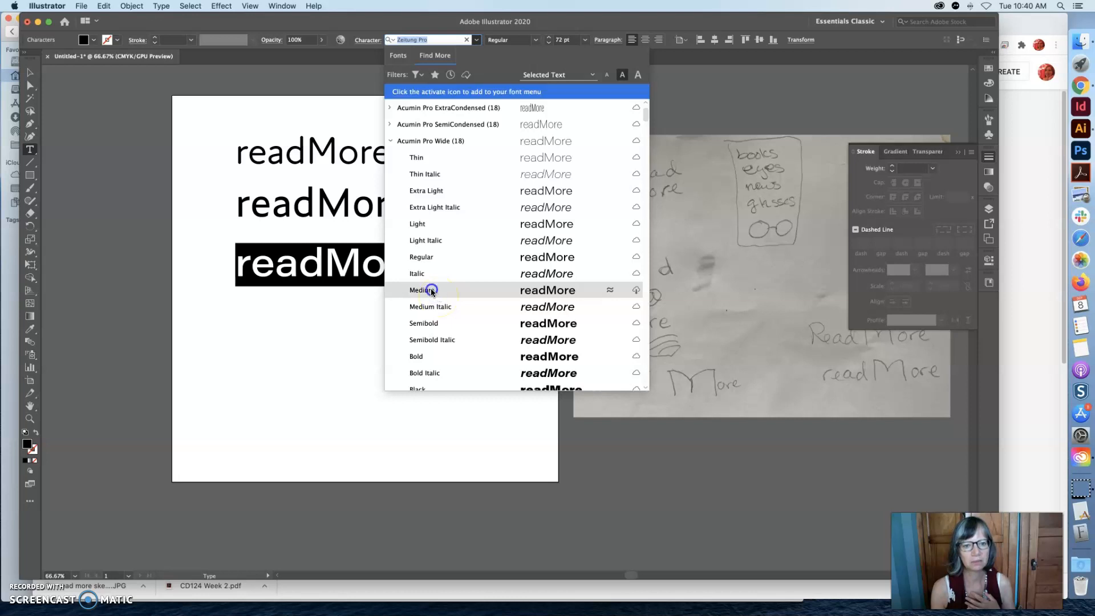
{"action": "left_click", "coordinate": [354, 282]}
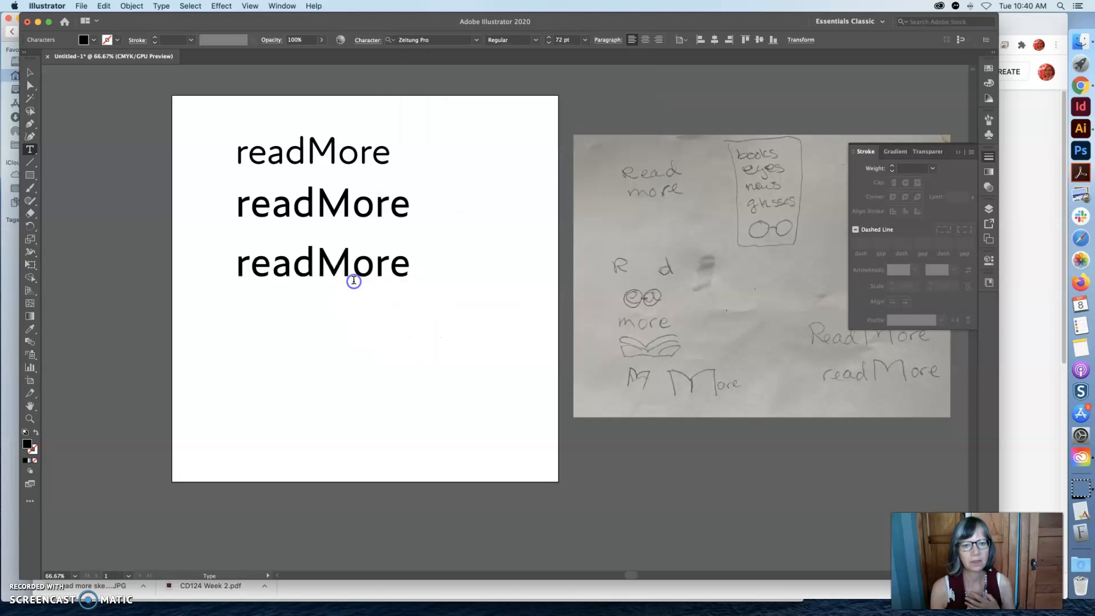
Search the installed fonts for "ac" and preview the condensed and semicondensed Acumin Variable Concept styles on the lowest readMore text.
{"action": "left_click_drag", "start_coordinate": [413, 267], "coordinate": [333, 265]}
{"action": "left_click_drag", "start_coordinate": [238, 264], "coordinate": [412, 263]}
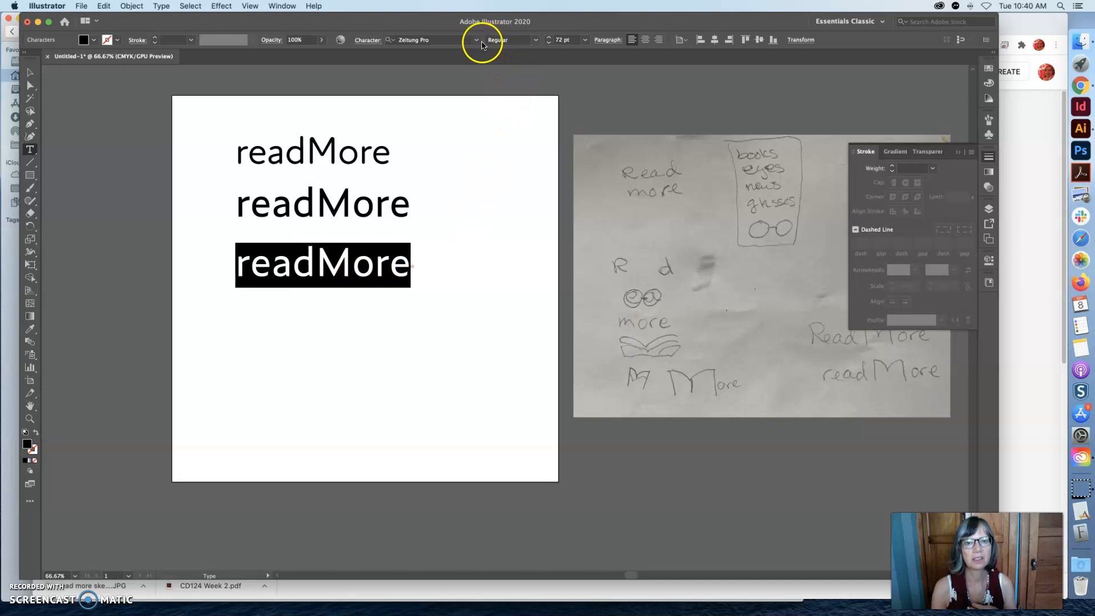
{"action": "left_click", "coordinate": [431, 40]}
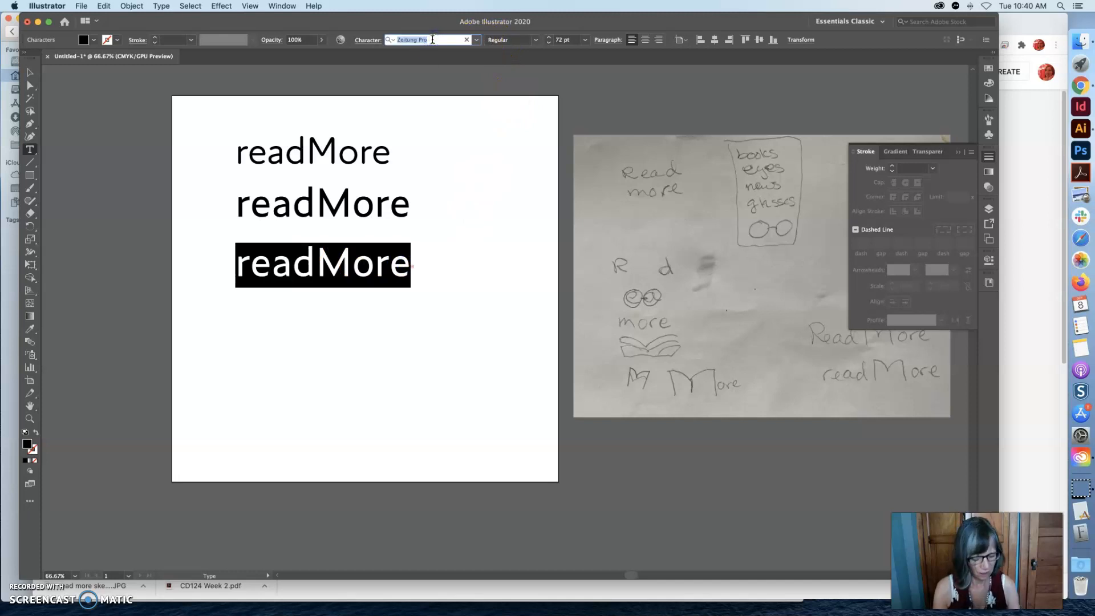
{"action": "type", "text": "ac"}
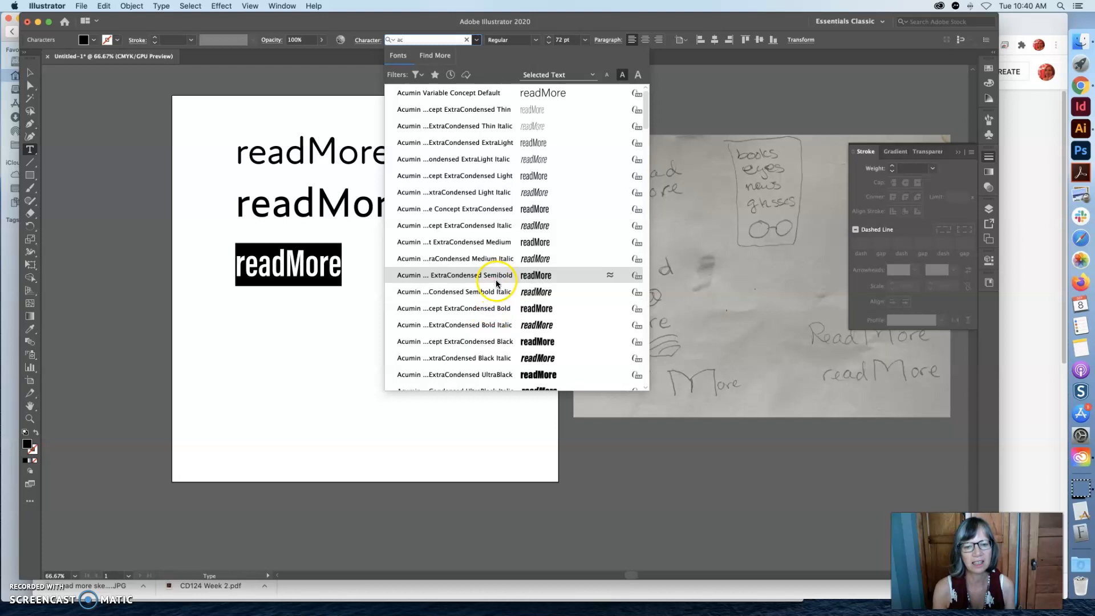
{"action": "scroll", "coordinate": [496, 279], "scroll_direction": "down", "scroll_amount": 5}
{"action": "scroll", "coordinate": [499, 322], "scroll_direction": "down", "scroll_amount": 7}
{"action": "scroll", "coordinate": [500, 318], "scroll_direction": "down", "scroll_amount": 10}
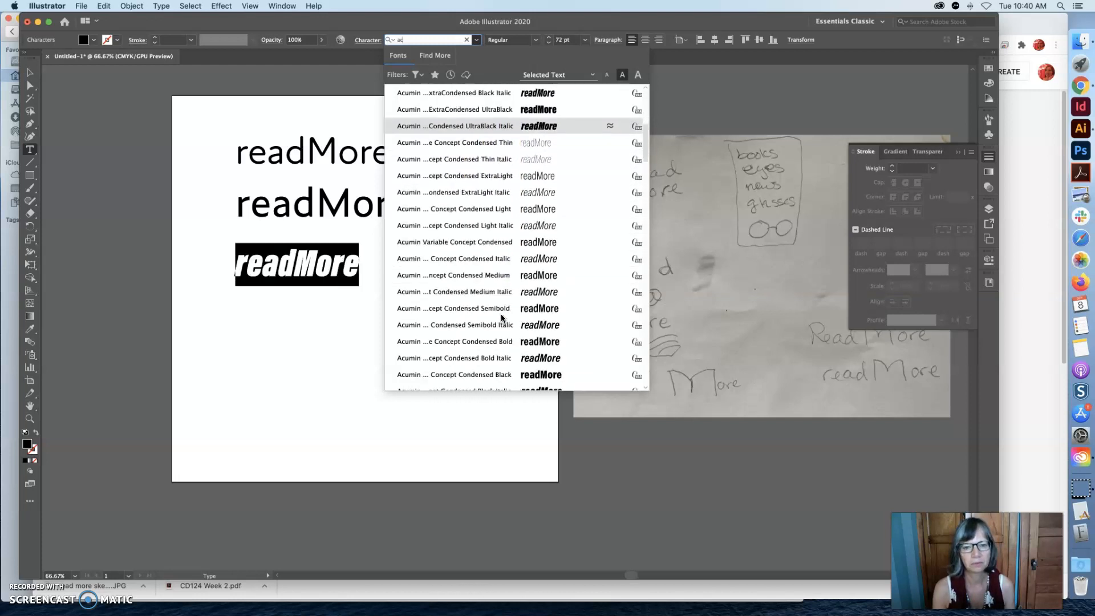
{"action": "scroll", "coordinate": [502, 325], "scroll_direction": "down", "scroll_amount": 10}
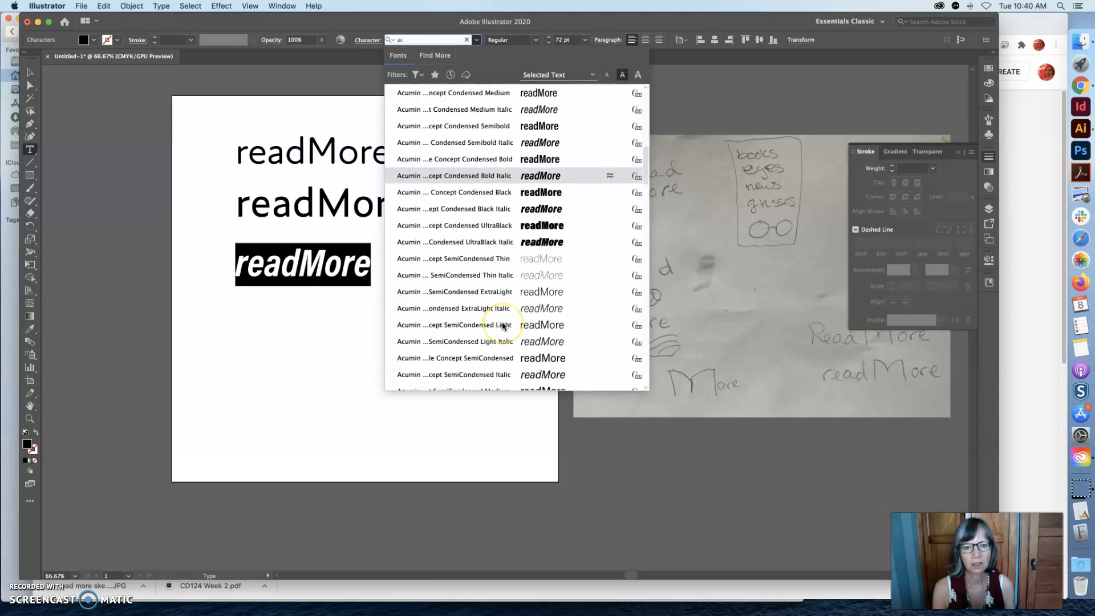
{"action": "left_click", "coordinate": [501, 311]}
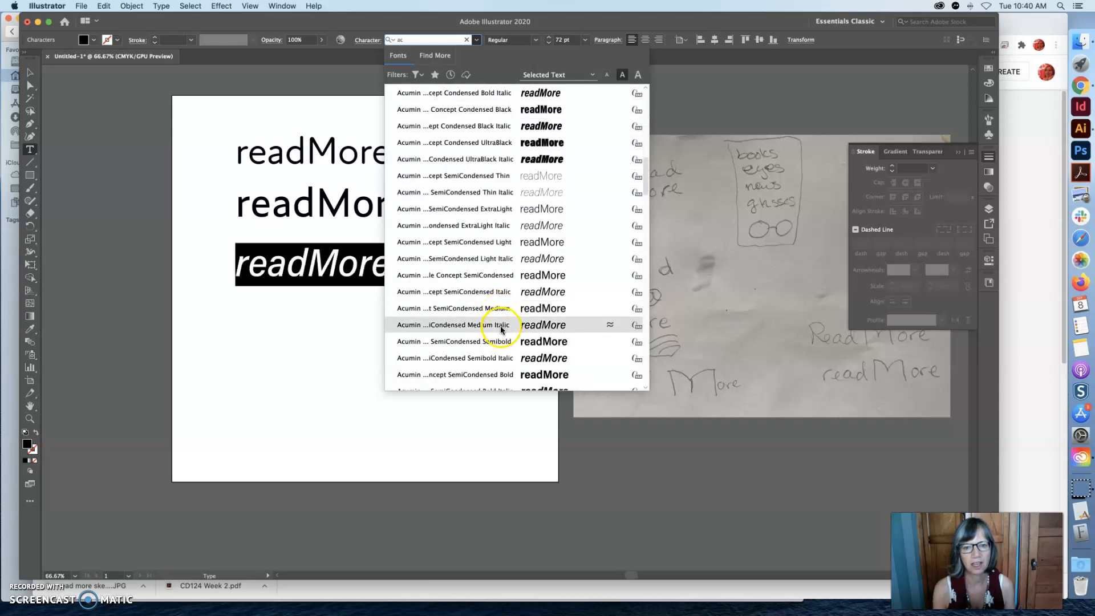
{"action": "left_click", "coordinate": [502, 358]}
{"action": "scroll", "coordinate": [501, 357], "scroll_direction": "down", "scroll_amount": 4}
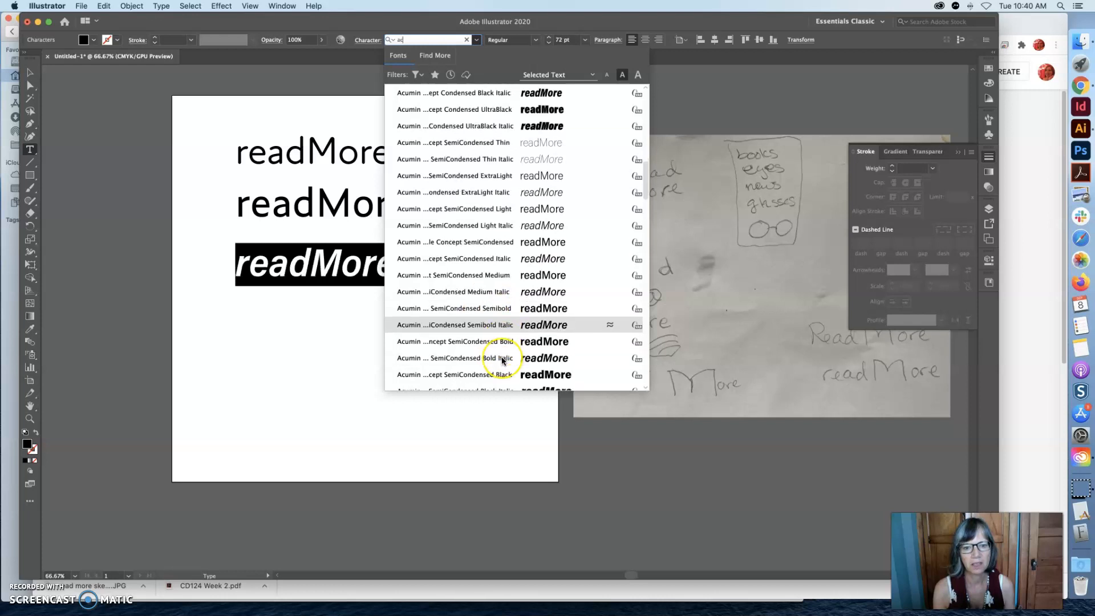
{"action": "scroll", "coordinate": [501, 357], "scroll_direction": "down", "scroll_amount": 4}
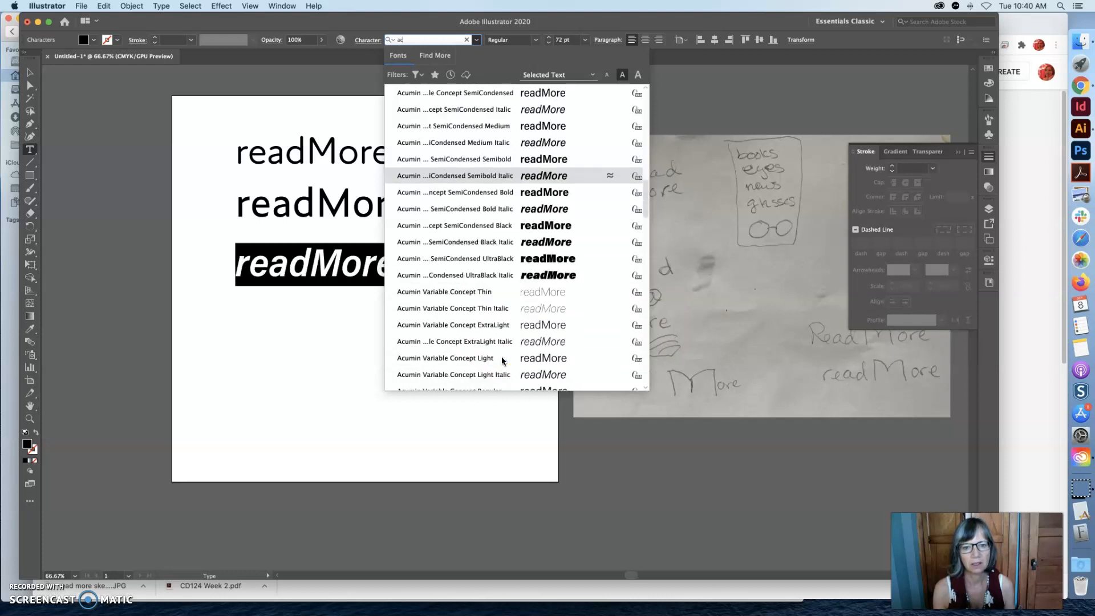
{"action": "left_click", "coordinate": [503, 341]}
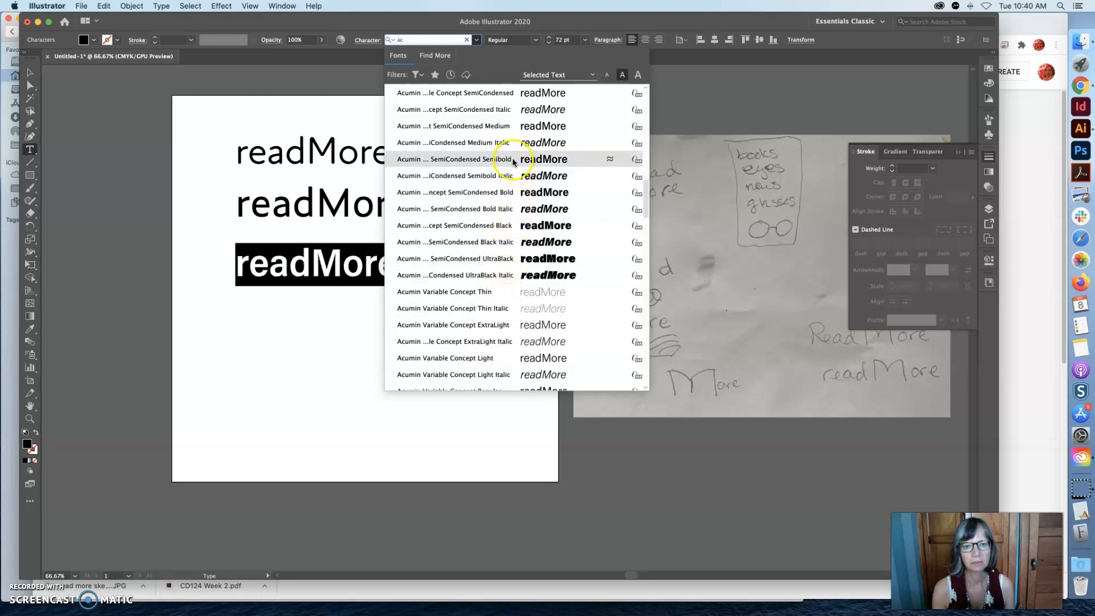
{"action": "scroll", "coordinate": [512, 159], "scroll_direction": "up", "scroll_amount": 3}
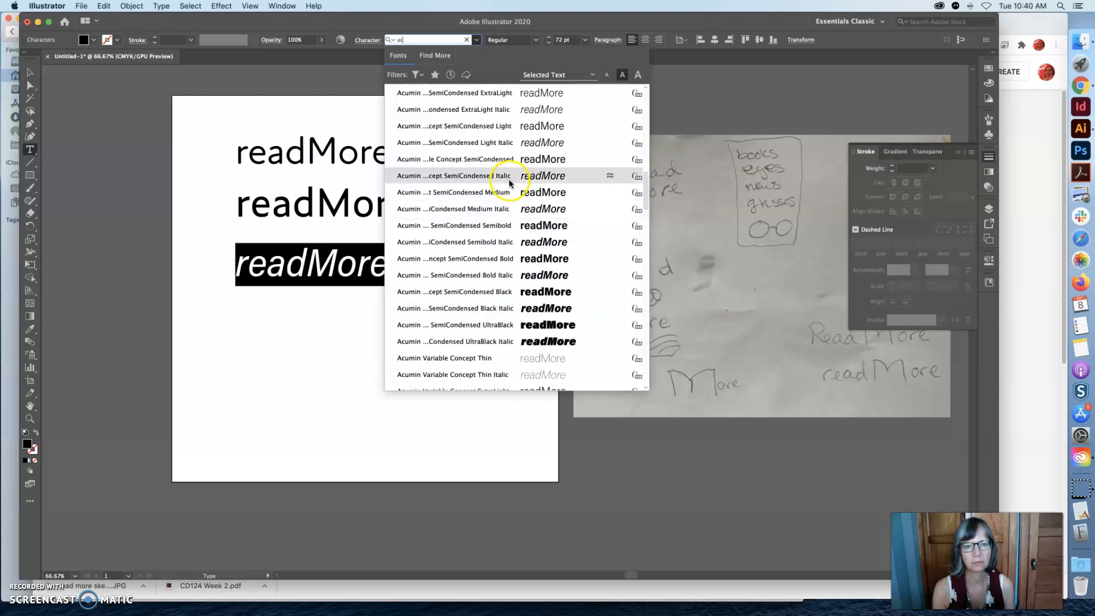
{"action": "scroll", "coordinate": [508, 188], "scroll_direction": "up", "scroll_amount": 8}
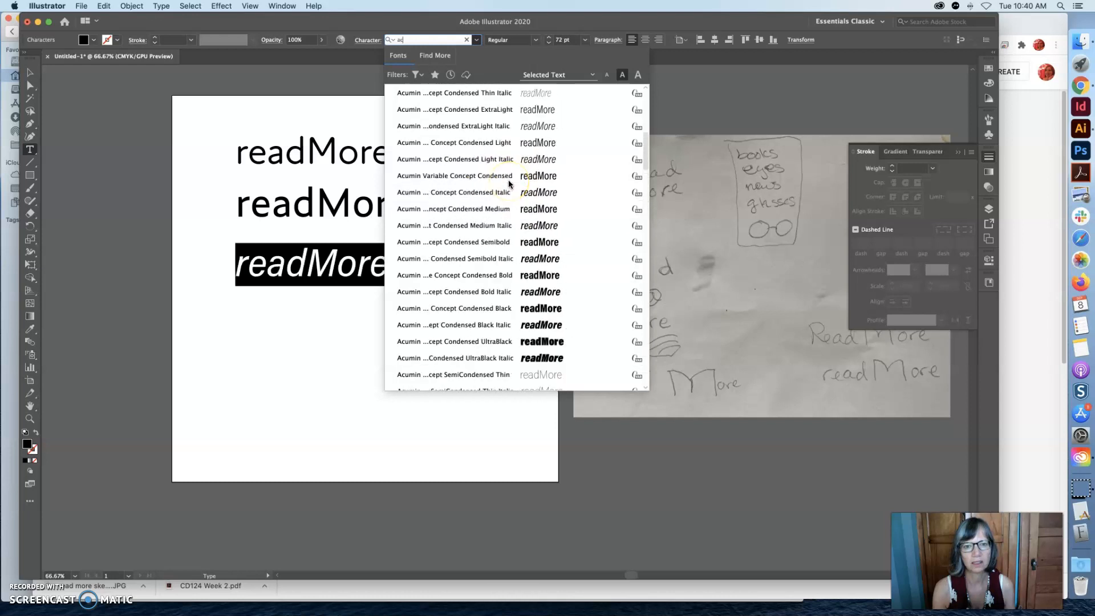
{"action": "scroll", "coordinate": [508, 179], "scroll_direction": "up", "scroll_amount": 8}
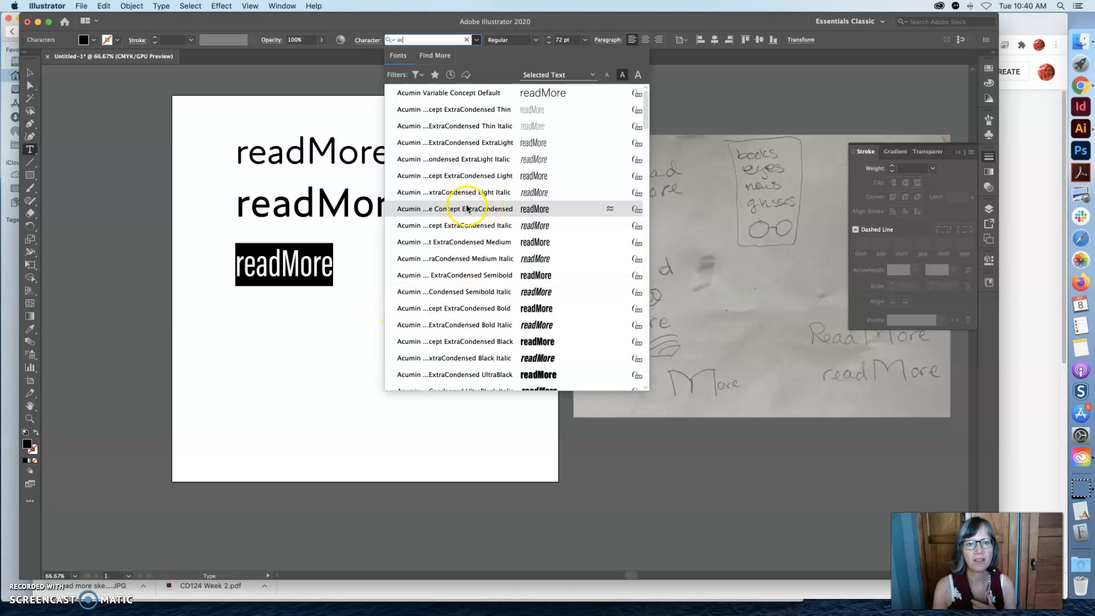
Change the lowest readMore text's font to Acumin Variable Concept Medium and deselect the text.
{"action": "scroll", "coordinate": [467, 194], "scroll_direction": "down", "scroll_amount": 6}
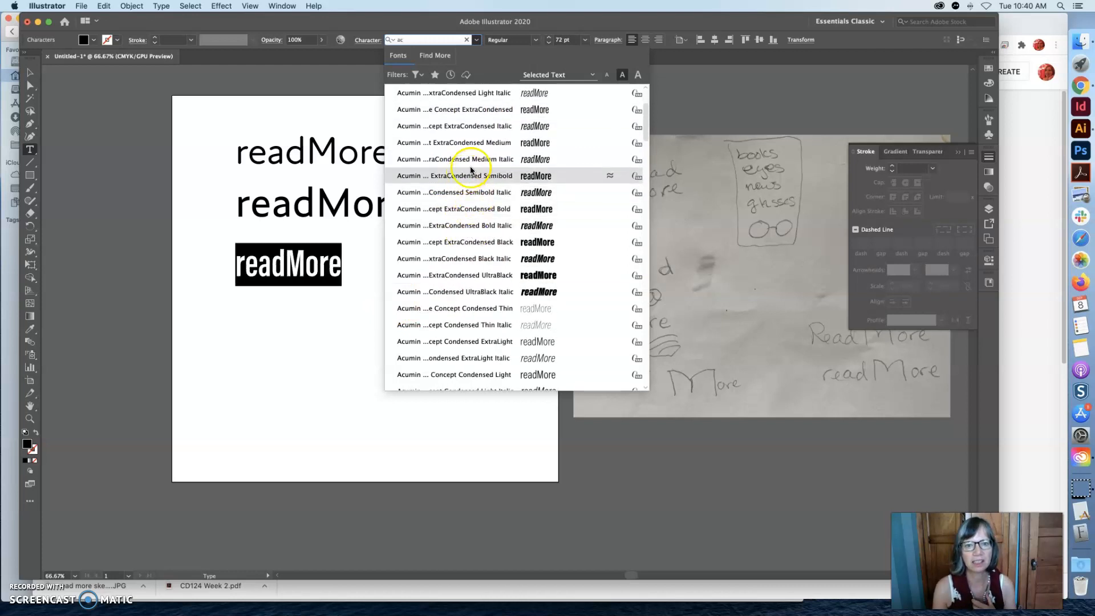
{"action": "scroll", "coordinate": [482, 144], "scroll_direction": "down", "scroll_amount": 4}
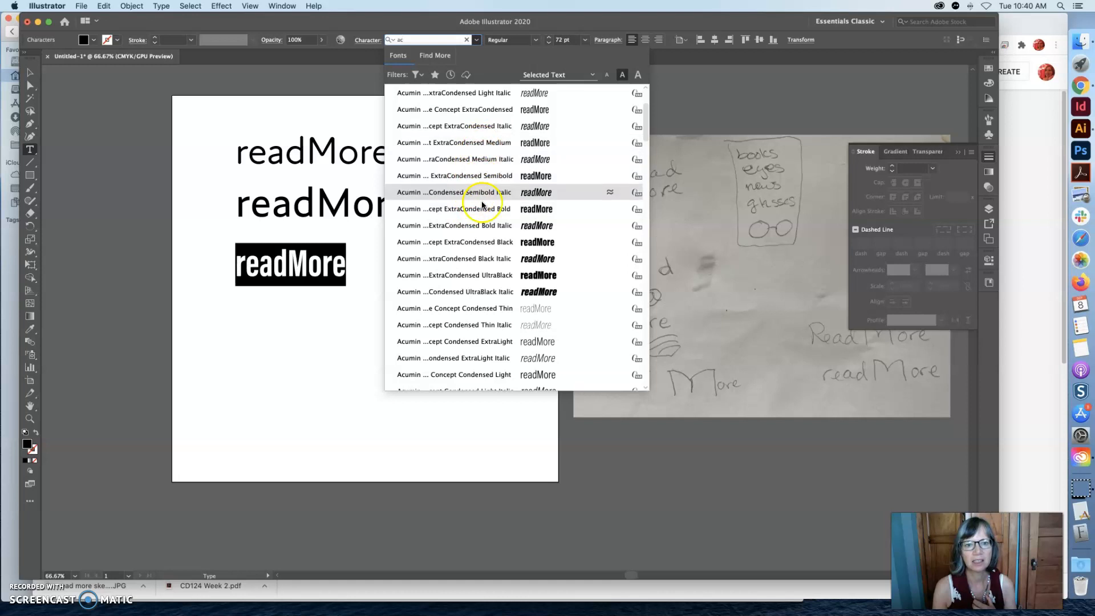
{"action": "scroll", "coordinate": [485, 324], "scroll_direction": "down", "scroll_amount": 13}
{"action": "scroll", "coordinate": [485, 324], "scroll_direction": "down", "scroll_amount": 4}
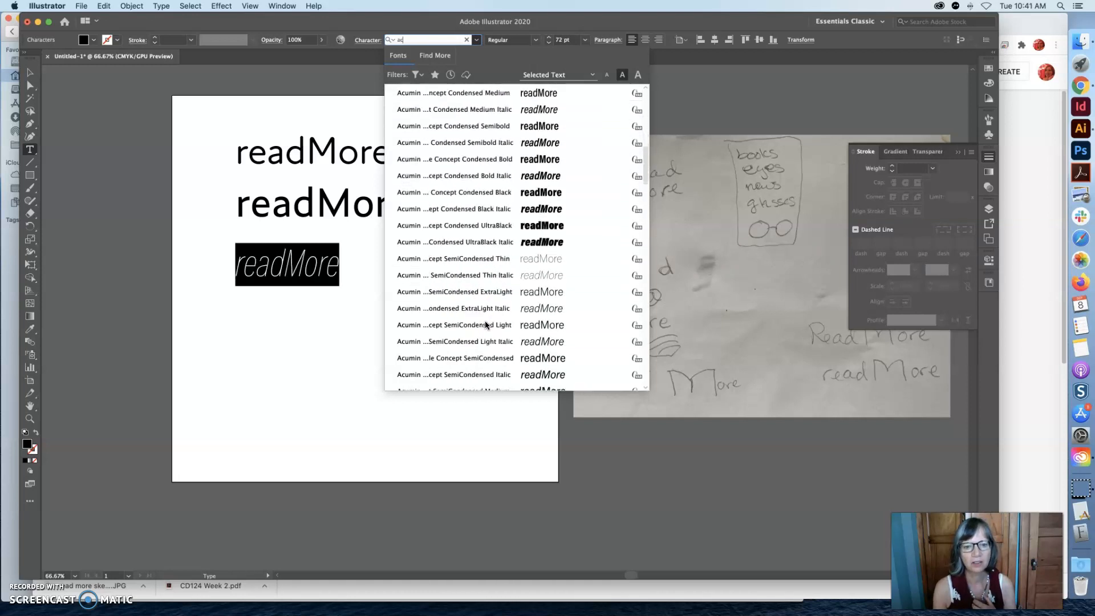
{"action": "scroll", "coordinate": [485, 324], "scroll_direction": "down", "scroll_amount": 9}
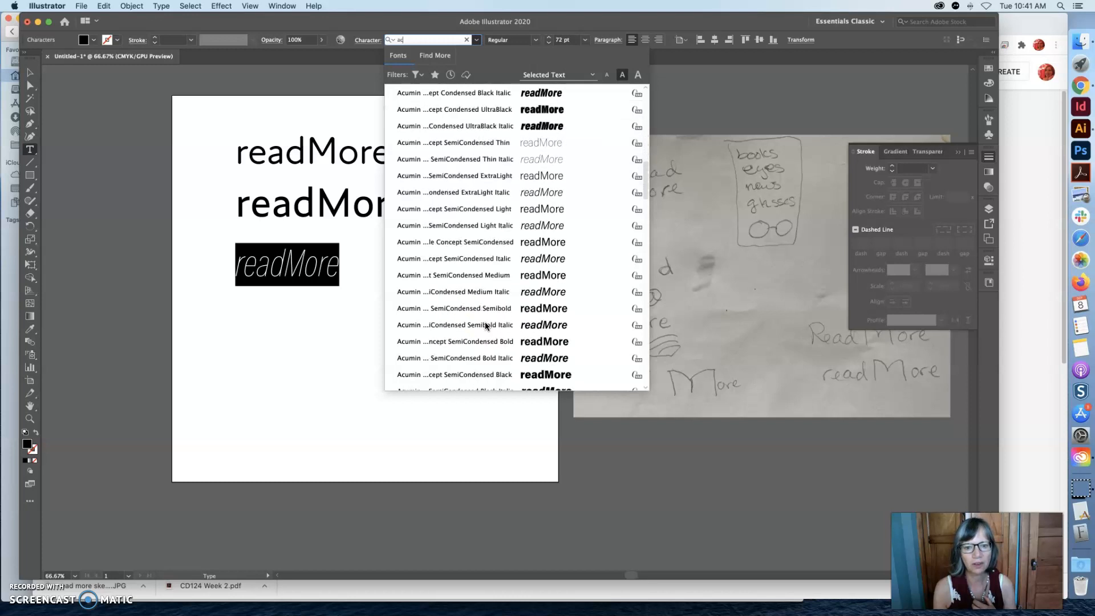
{"action": "left_click", "coordinate": [484, 311]}
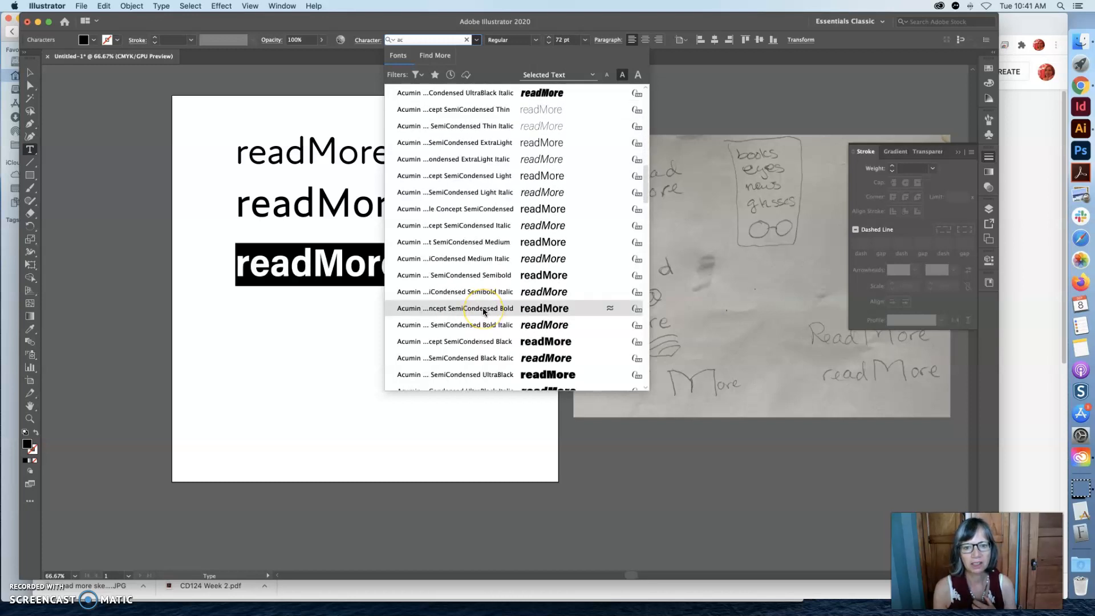
{"action": "scroll", "coordinate": [484, 325], "scroll_direction": "down", "scroll_amount": 7}
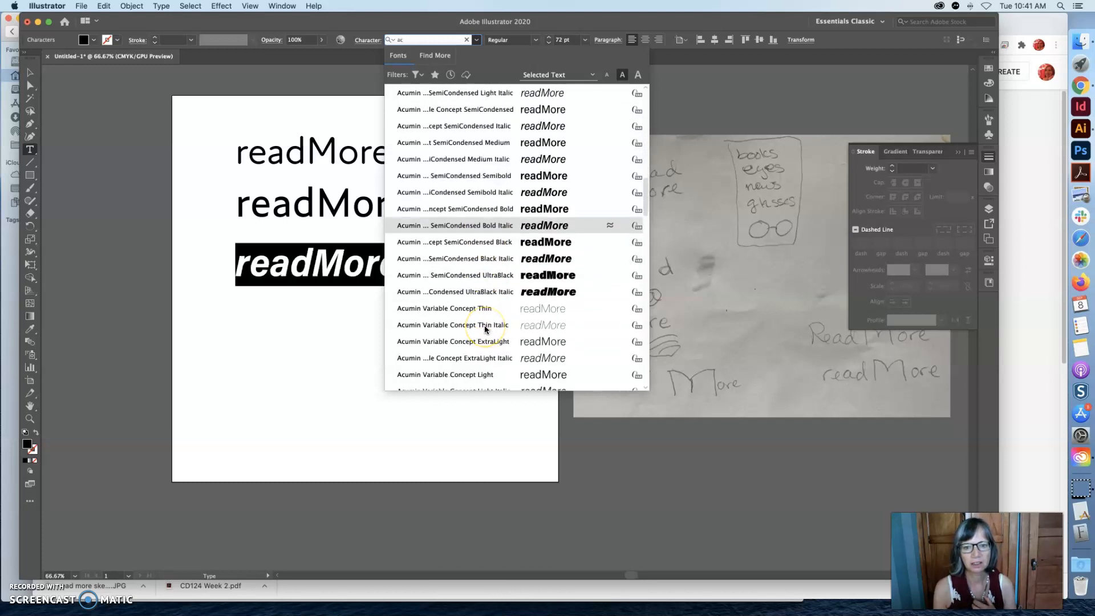
{"action": "scroll", "coordinate": [484, 326], "scroll_direction": "up", "scroll_amount": 1}
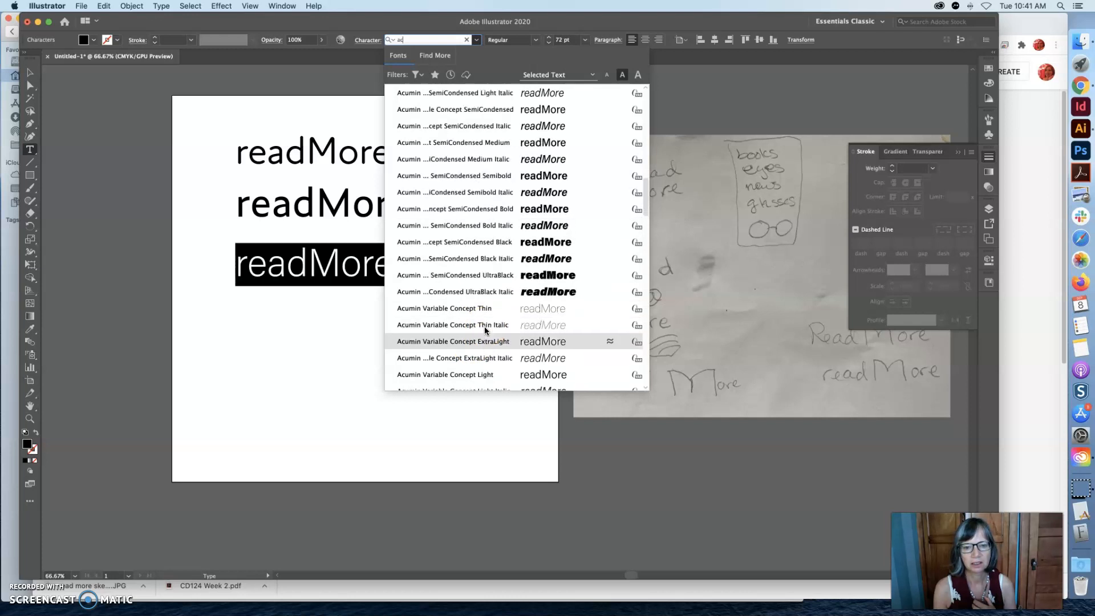
{"action": "scroll", "coordinate": [486, 330], "scroll_direction": "down", "scroll_amount": 1}
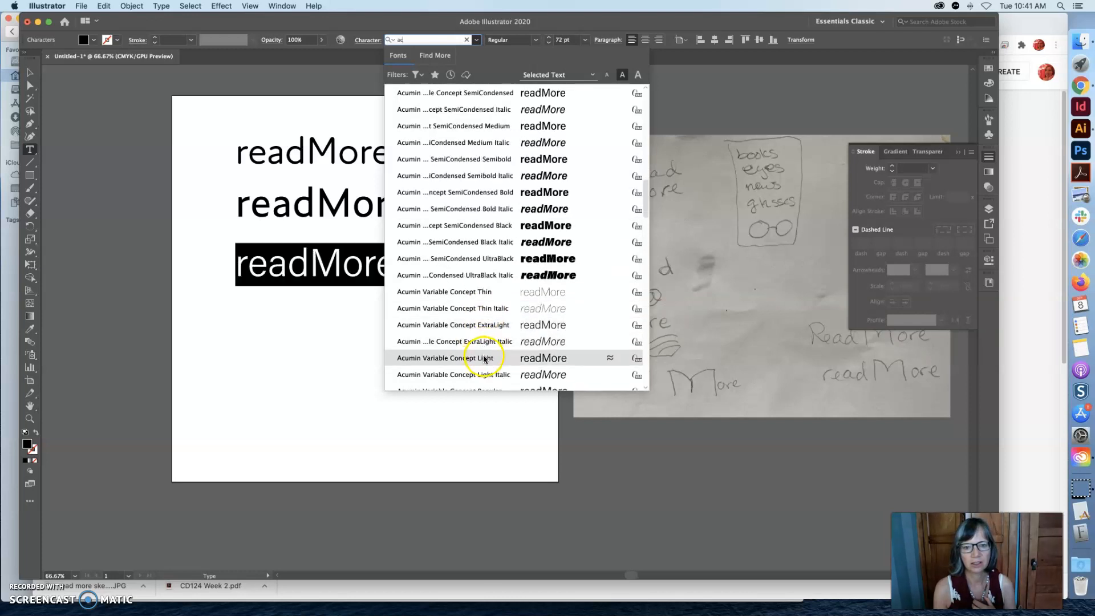
{"action": "scroll", "coordinate": [484, 341], "scroll_direction": "down", "scroll_amount": 4}
{"action": "left_click", "coordinate": [485, 357]}
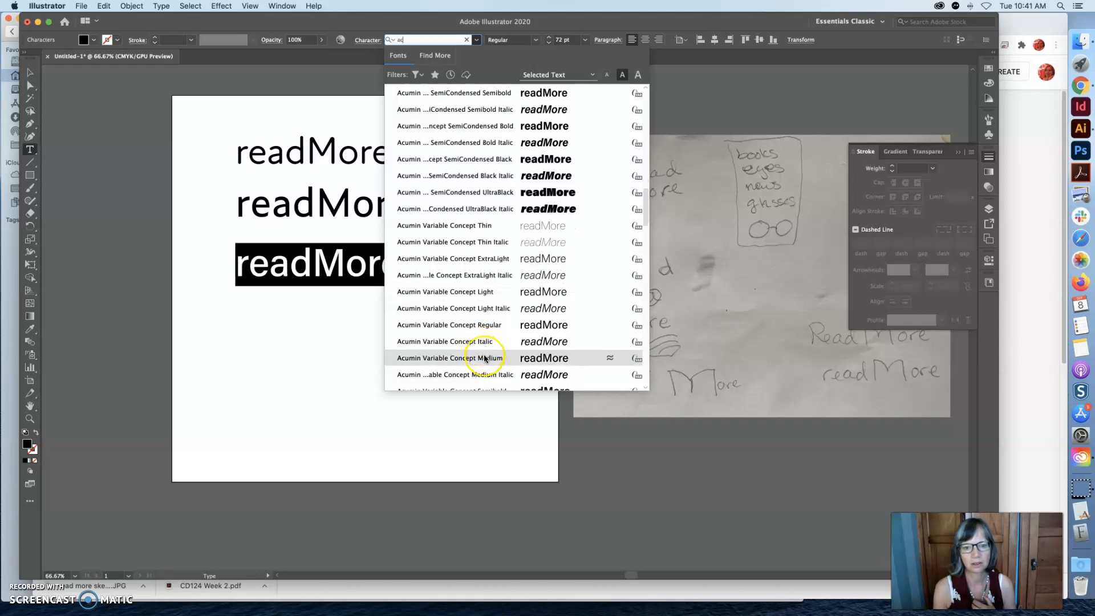
{"action": "left_click", "coordinate": [484, 358]}
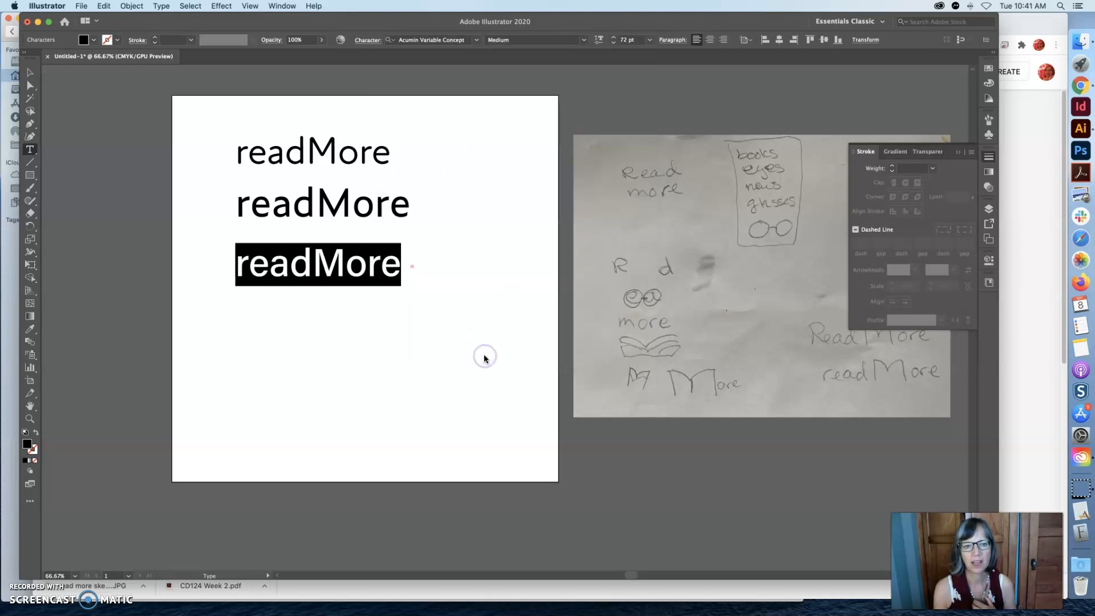
{"action": "left_click", "coordinate": [443, 281]}
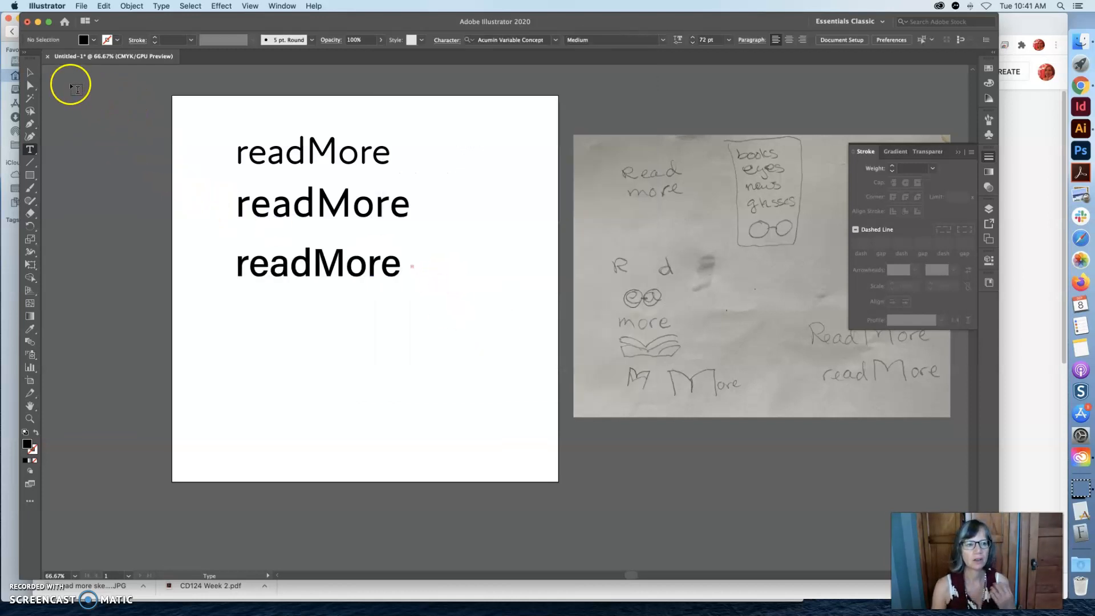
Delete the stray empty text object beside the lowest readMore text.
{"action": "left_click", "coordinate": [29, 72]}
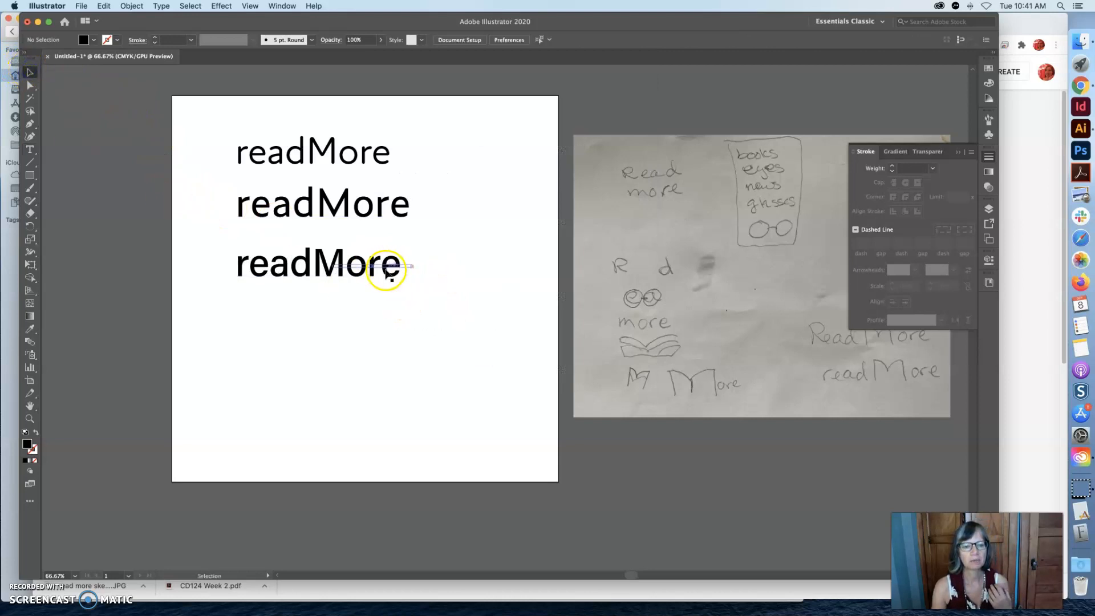
{"action": "left_click", "coordinate": [401, 268]}
{"action": "key", "text": "Delete"}
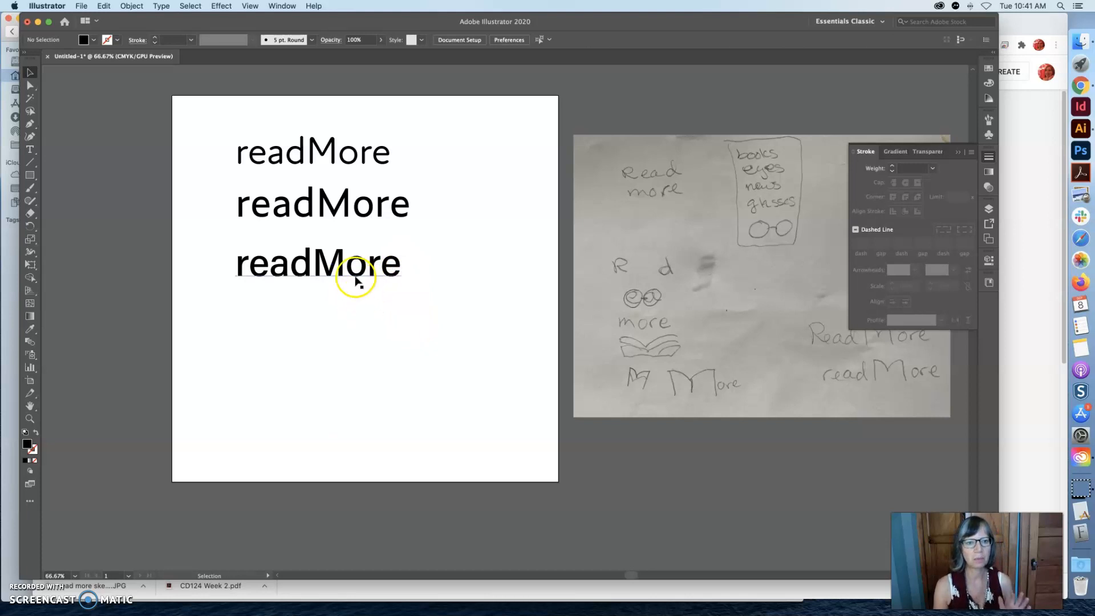
Move the two lower readMore texts toward the bottom of the artboard and shift the Atten Round New text slightly down.
{"action": "left_click_drag", "start_coordinate": [357, 277], "coordinate": [354, 408]}
{"action": "left_click_drag", "start_coordinate": [378, 203], "coordinate": [371, 365]}
{"action": "left_click", "coordinate": [368, 159]}
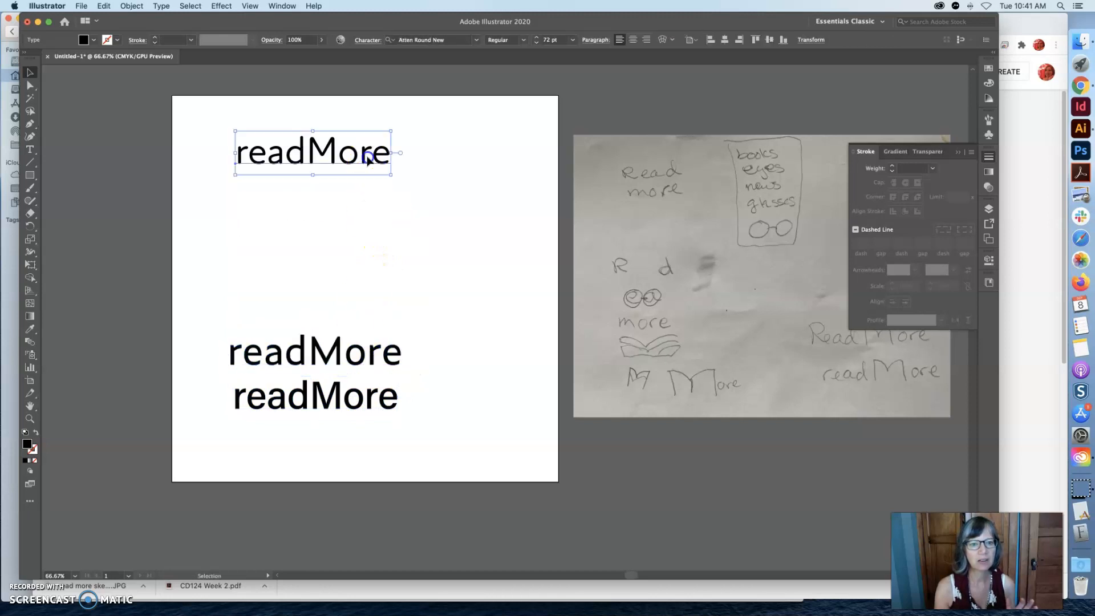
{"action": "left_click_drag", "start_coordinate": [364, 161], "coordinate": [365, 196]}
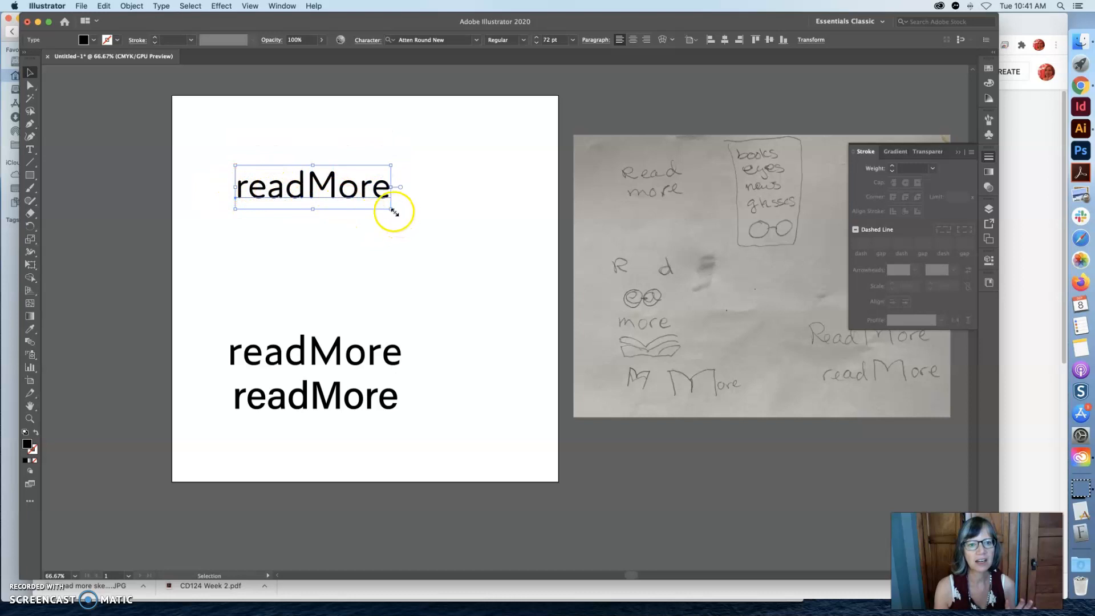
Enlarge the Atten Round New readMore text to about 128.4 pt in the artboard's middle, and move the other two texts below the sketch photo.
{"action": "left_click_drag", "start_coordinate": [391, 211], "coordinate": [513, 285]}
{"action": "mouse_move", "coordinate": [361, 405]}
{"action": "left_mouse_down"}
{"action": "mouse_move", "coordinate": [521, 503]}
{"action": "mouse_move", "coordinate": [707, 519]}
{"action": "mouse_move", "coordinate": [711, 494]}
{"action": "left_mouse_up"}
{"action": "left_click_drag", "start_coordinate": [353, 211], "coordinate": [334, 275]}
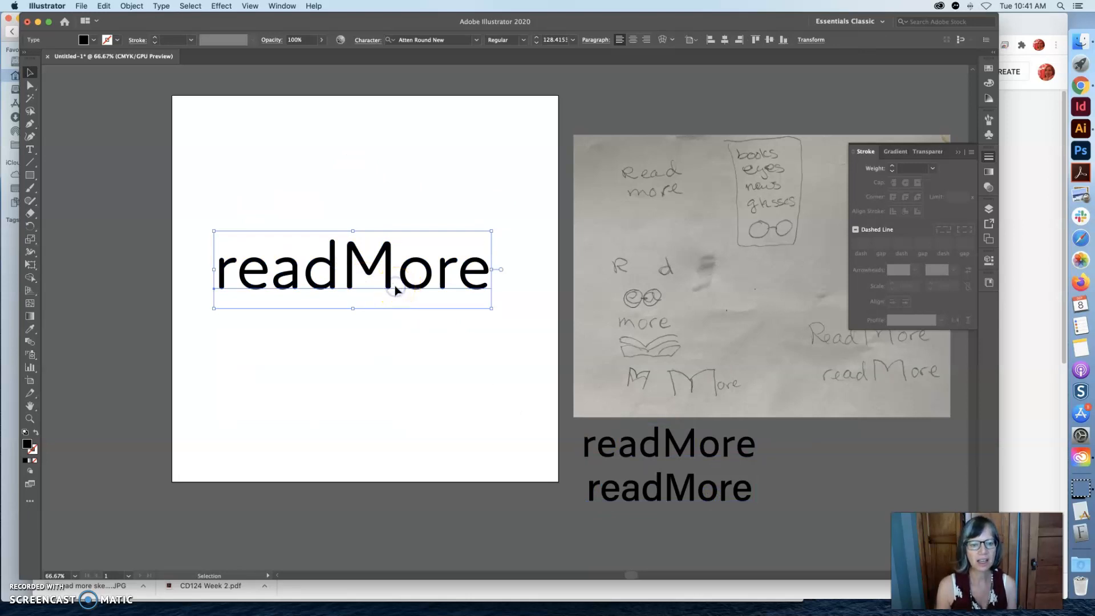
Duplicate the enlarged readMore text and place the copy off the artboard, directly above the sketch photo.
{"action": "key", "text": "super+c"}
{"action": "key", "text": "super+v"}
{"action": "mouse_move", "coordinate": [435, 326]}
{"action": "left_mouse_down"}
{"action": "mouse_move", "coordinate": [611, 129]}
{"action": "mouse_move", "coordinate": [651, 116]}
{"action": "left_mouse_up"}
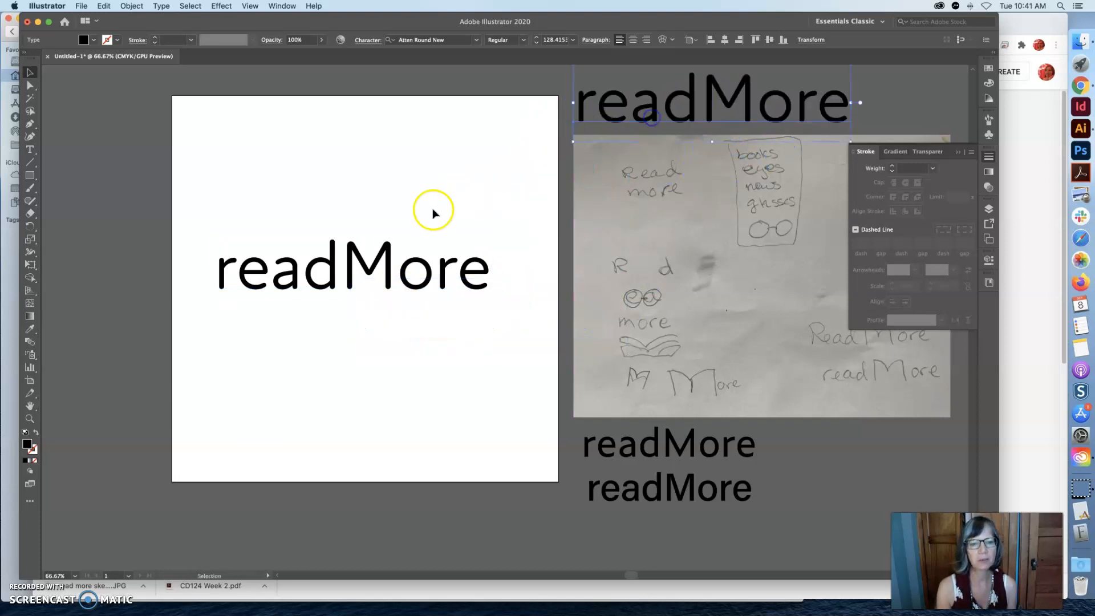
Check that the artboard's readMore text is still editable by selecting its characters with the Type tool.
{"action": "left_click", "coordinate": [378, 255]}
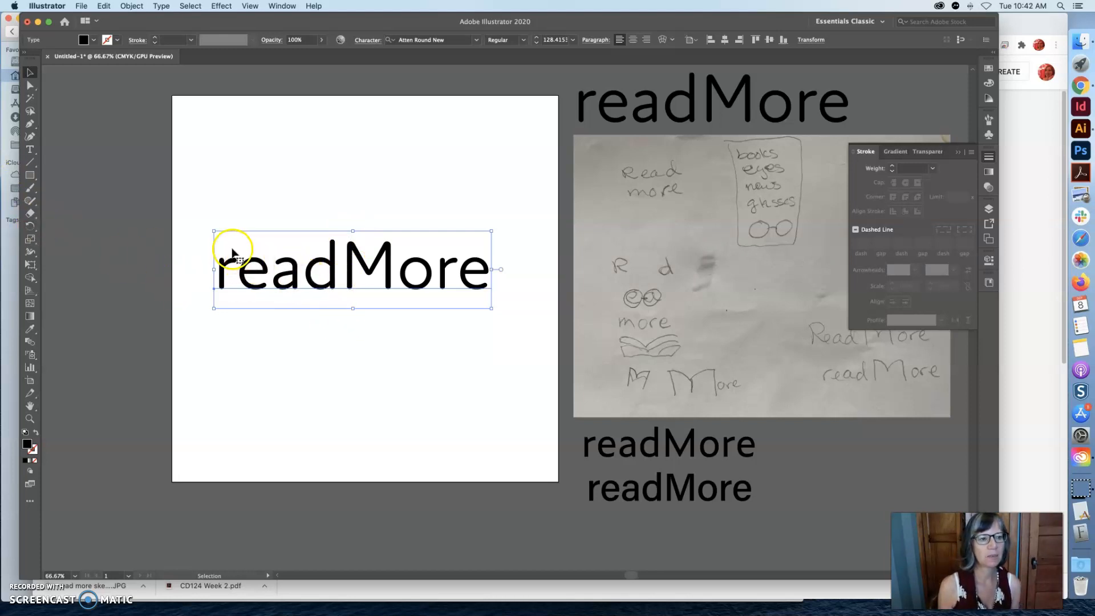
{"action": "left_click", "coordinate": [235, 191]}
{"action": "left_click", "coordinate": [279, 286]}
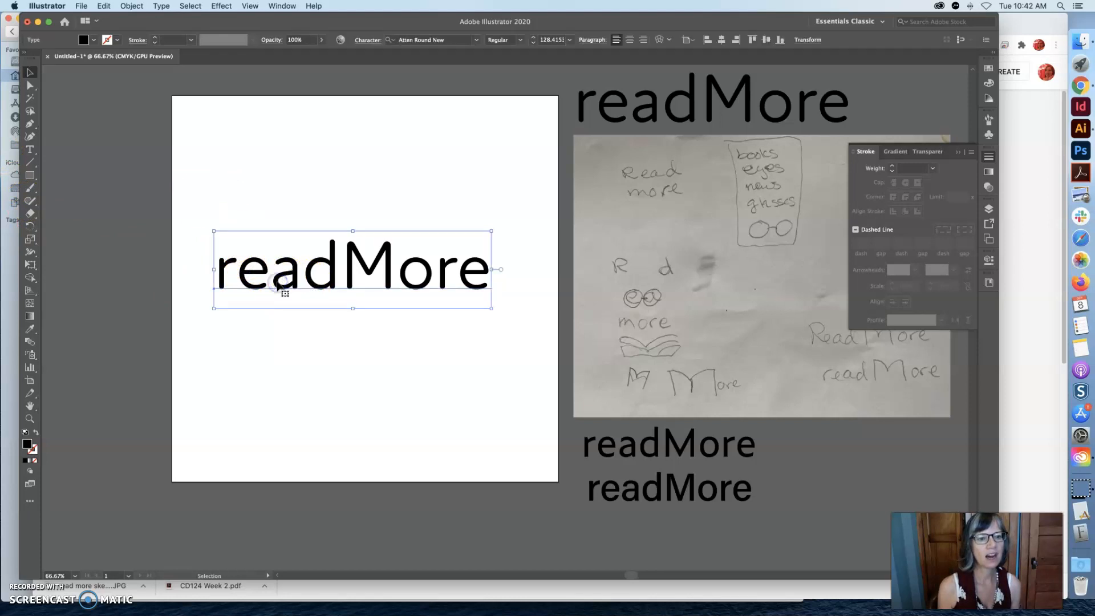
{"action": "left_click", "coordinate": [31, 149]}
{"action": "left_click_drag", "start_coordinate": [485, 265], "coordinate": [218, 255]}
Select the artboard's readMore text as an object and convert it to outlines.
{"action": "left_click", "coordinate": [31, 72]}
{"action": "left_click", "coordinate": [210, 186]}
{"action": "left_click", "coordinate": [285, 281]}
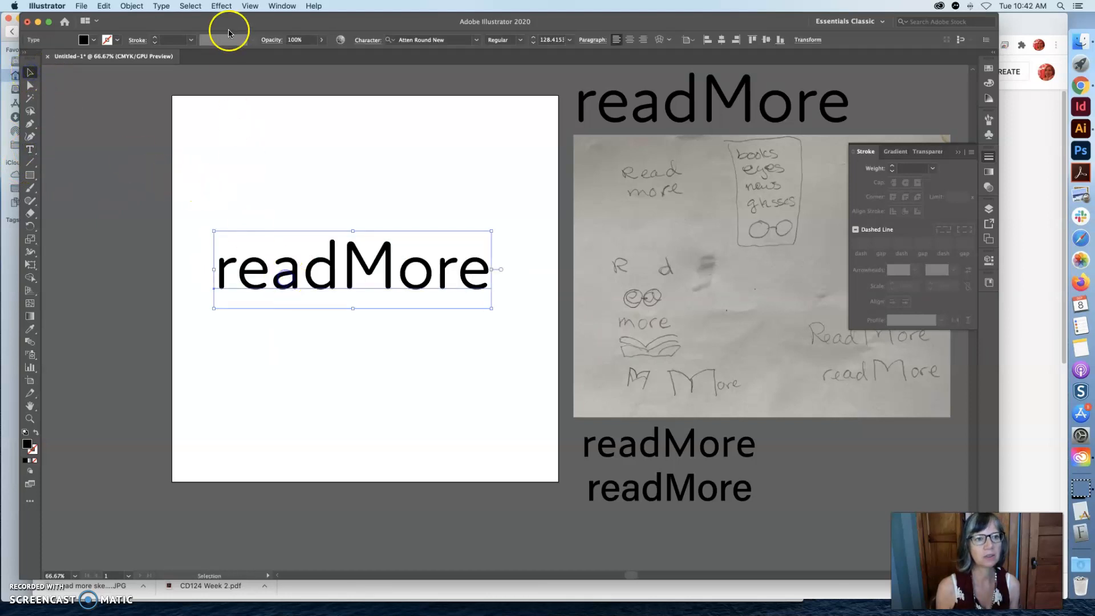
{"action": "left_click", "coordinate": [162, 7]}
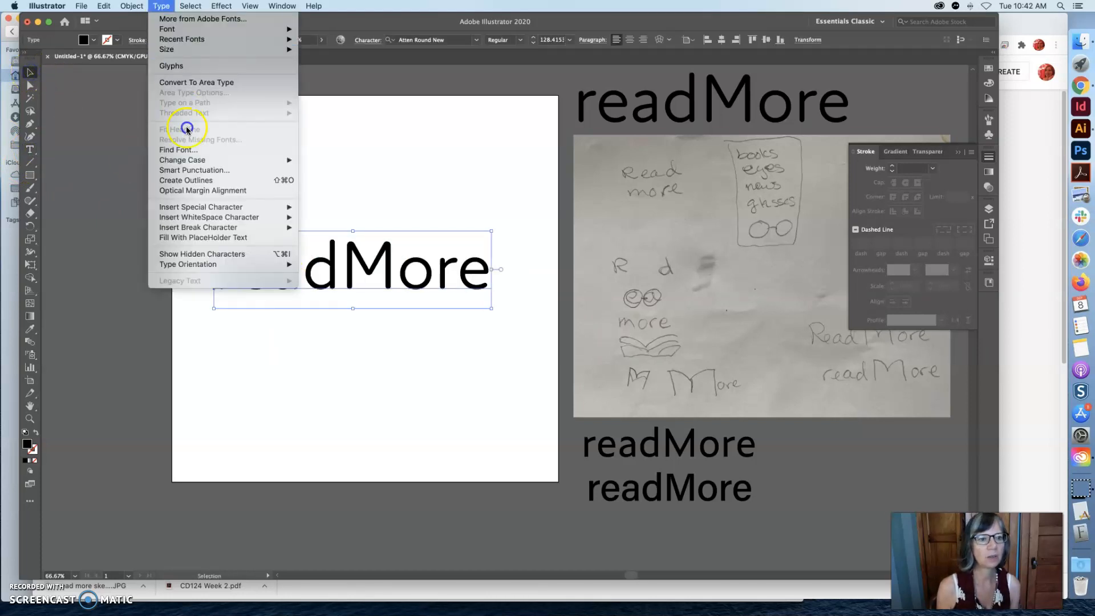
{"action": "left_click", "coordinate": [199, 180]}
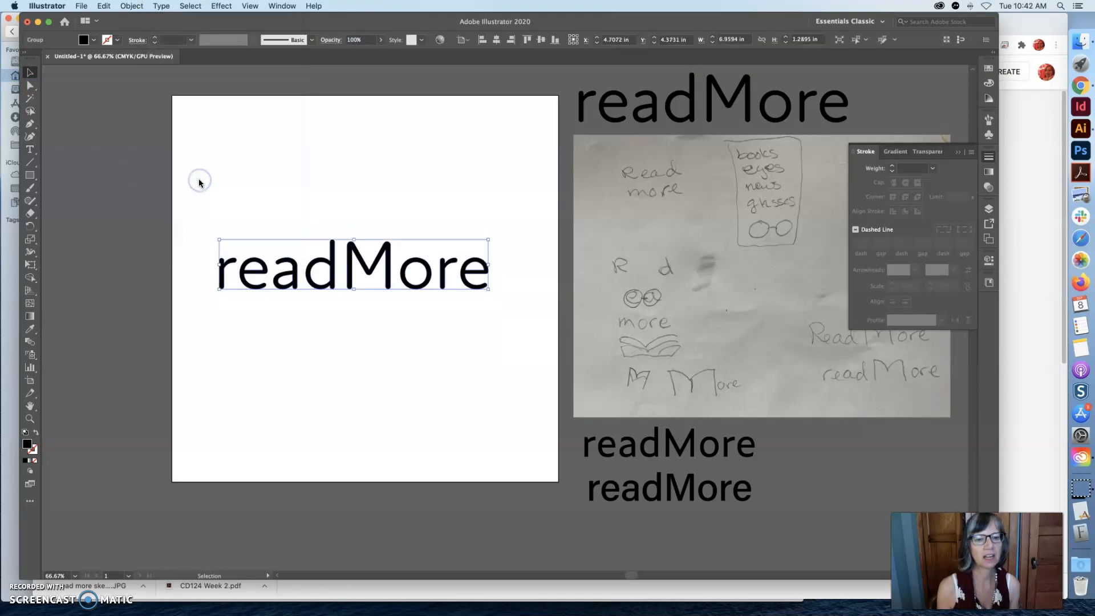
Move the outlined readMore wordmark slightly up the artboard and try the Type tool on it.
{"action": "left_click", "coordinate": [332, 223]}
{"action": "left_click_drag", "start_coordinate": [366, 262], "coordinate": [369, 238]}
{"action": "left_click", "coordinate": [30, 150]}
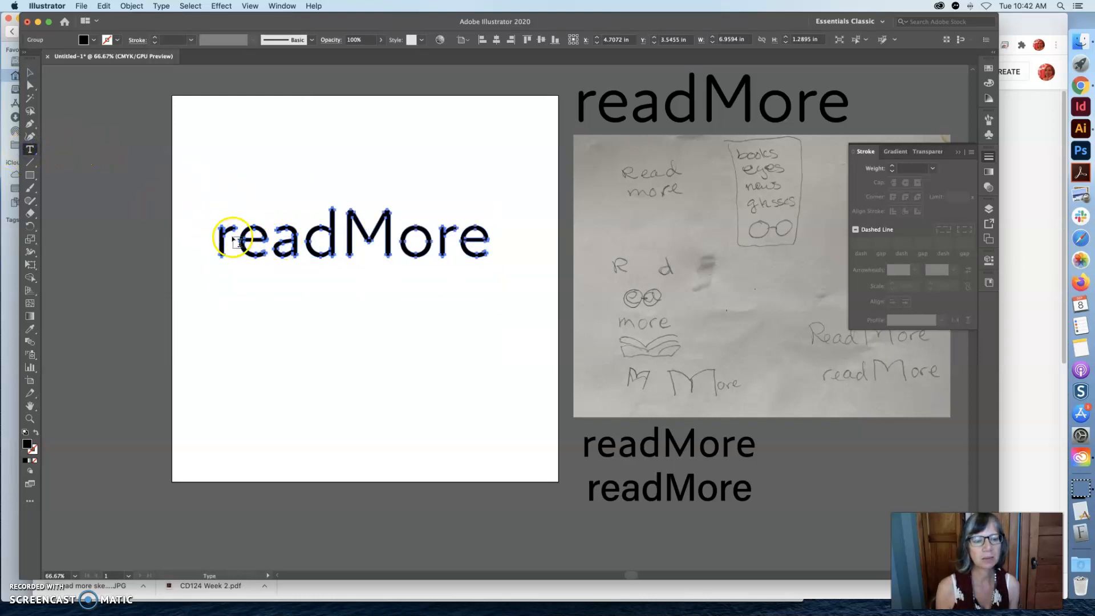
With Direct Selection, stretch the anchor points at the M's two upper corners upward into long spikes.
{"action": "left_click", "coordinate": [31, 86]}
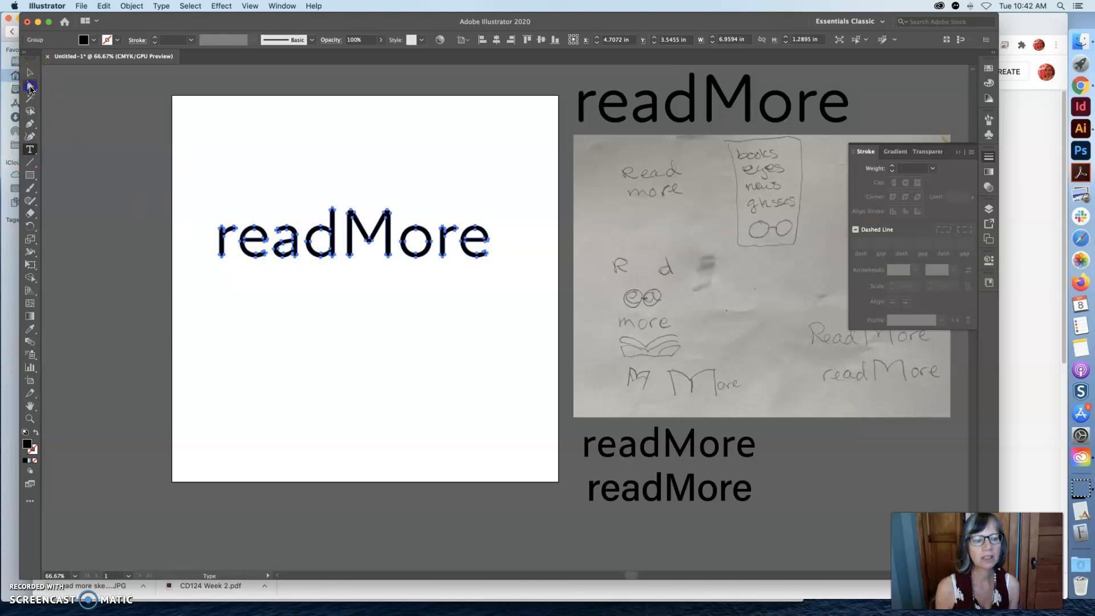
{"action": "key", "text": "super+space"}
{"action": "left_click", "coordinate": [423, 215]}
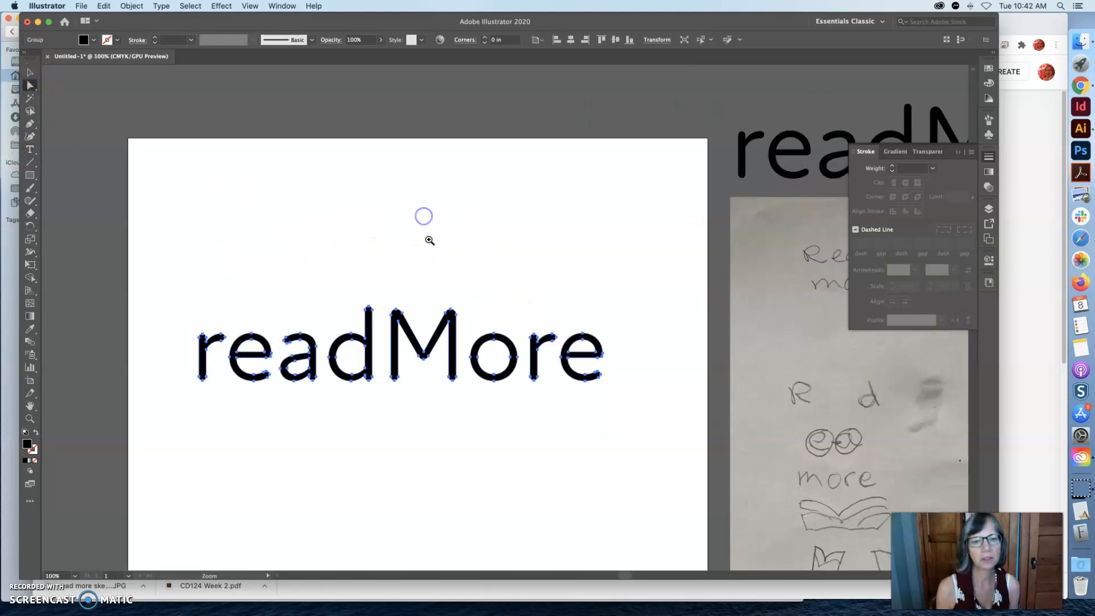
{"action": "left_click", "coordinate": [443, 366]}
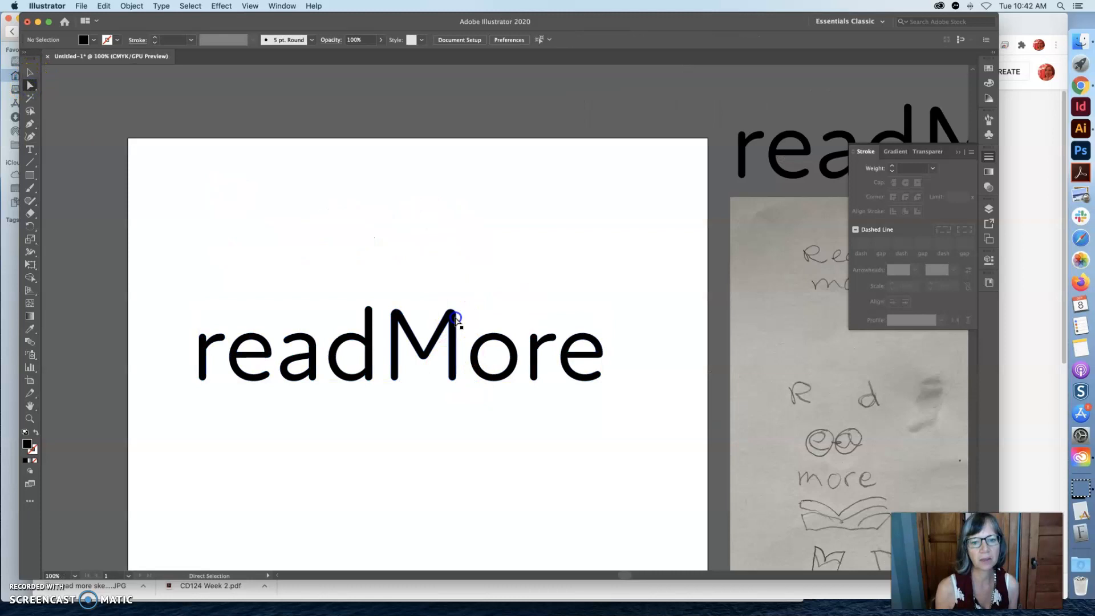
{"action": "left_click", "coordinate": [454, 315]}
{"action": "left_click_drag", "start_coordinate": [451, 312], "coordinate": [451, 226]}
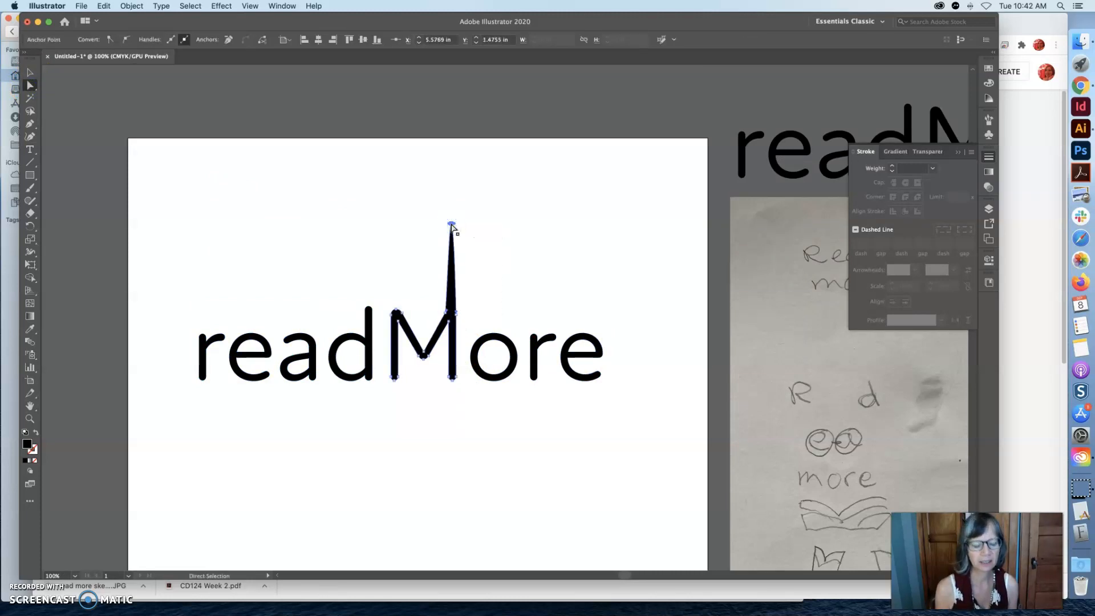
{"action": "left_click_drag", "start_coordinate": [396, 312], "coordinate": [376, 230]}
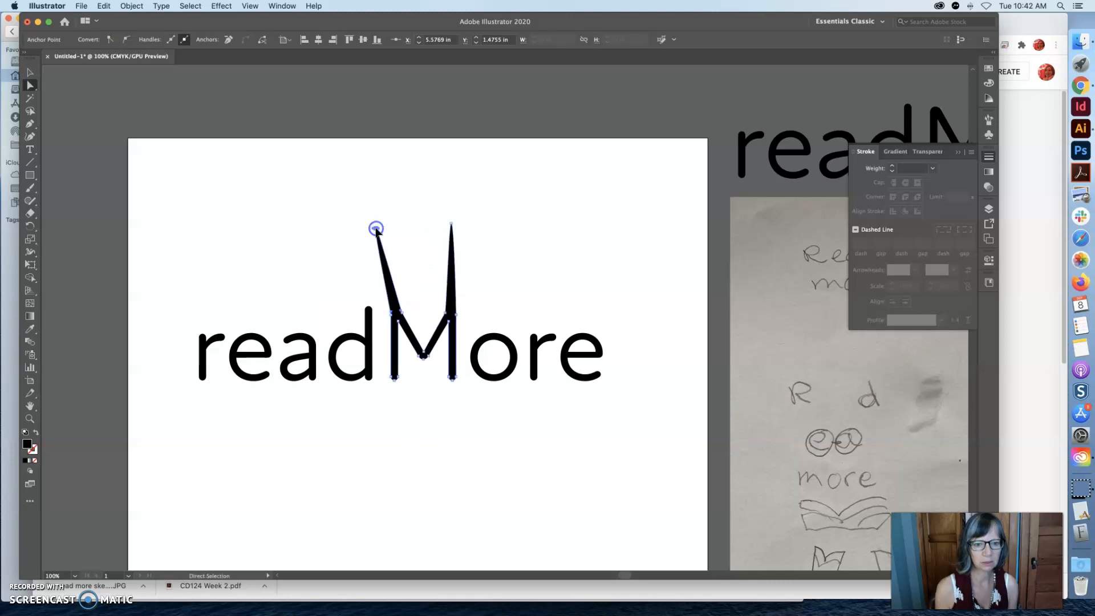
Stretch the anchor at the end of the second r's arm diagonally upward and remove the final e's inner counter.
{"action": "left_click", "coordinate": [552, 337]}
{"action": "left_click_drag", "start_coordinate": [553, 337], "coordinate": [595, 279]}
{"action": "left_click", "coordinate": [595, 353]}
{"action": "mouse_move", "coordinate": [598, 357]}
{"action": "left_mouse_down"}
{"action": "mouse_move", "coordinate": [579, 349]}
{"action": "mouse_move", "coordinate": [606, 352]}
{"action": "left_mouse_up"}
{"action": "left_click", "coordinate": [606, 352]}
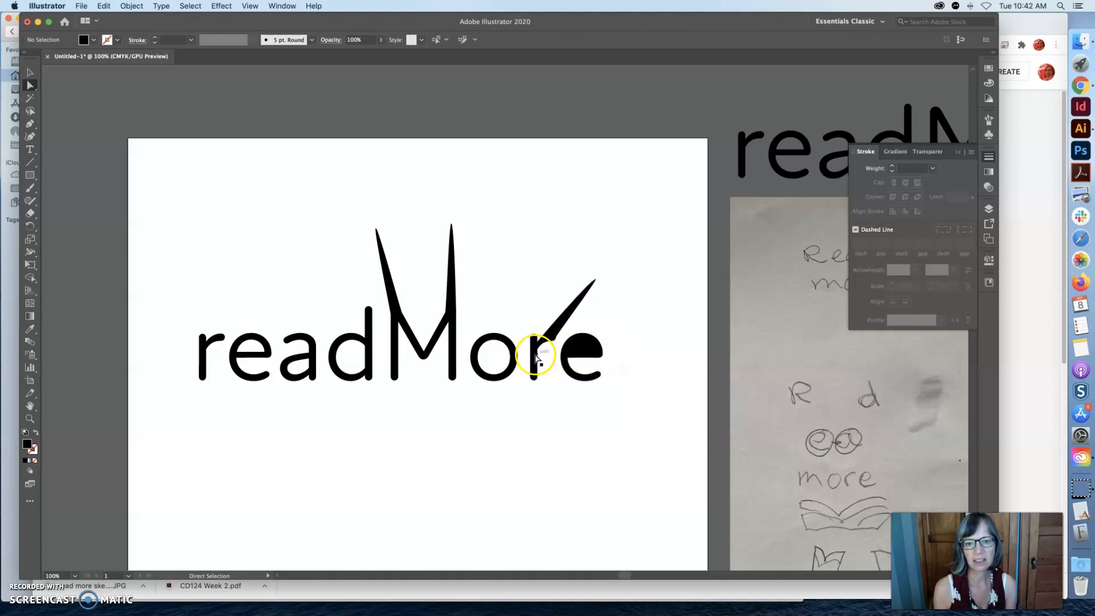
Delete the inner counter paths of the o and the d so both bowls are solid.
{"action": "left_click", "coordinate": [506, 347]}
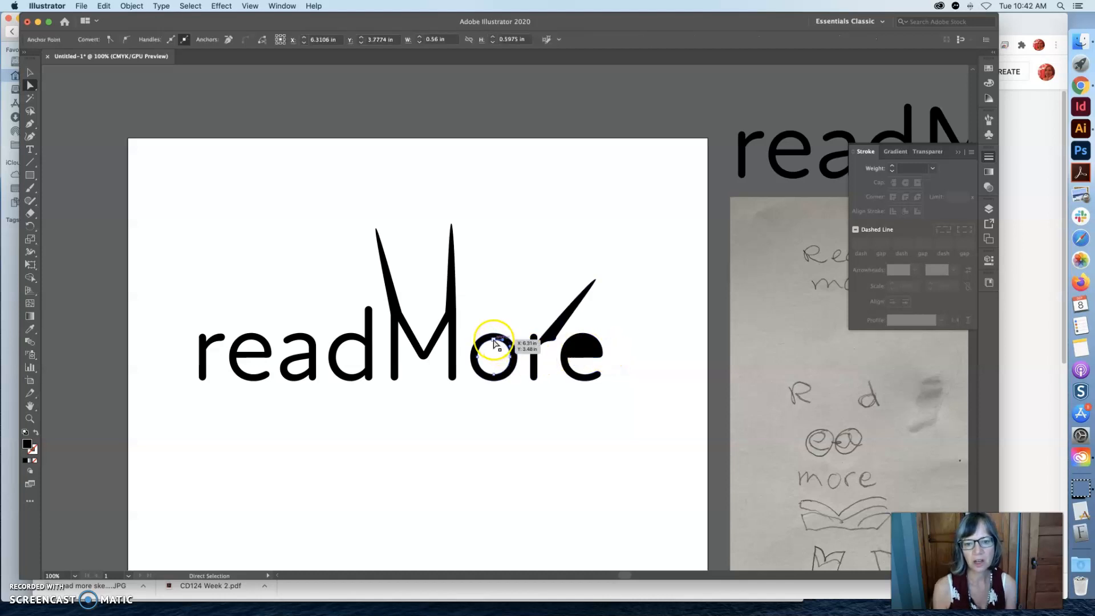
{"action": "left_click", "coordinate": [576, 391]}
{"action": "left_click", "coordinate": [488, 345]}
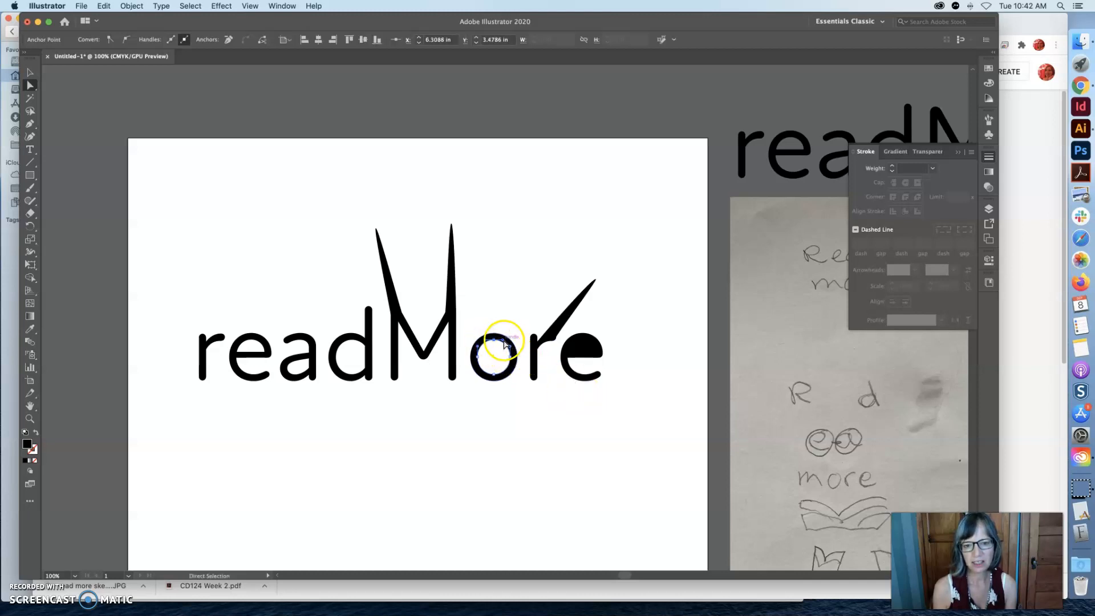
{"action": "key", "text": "Delete"}
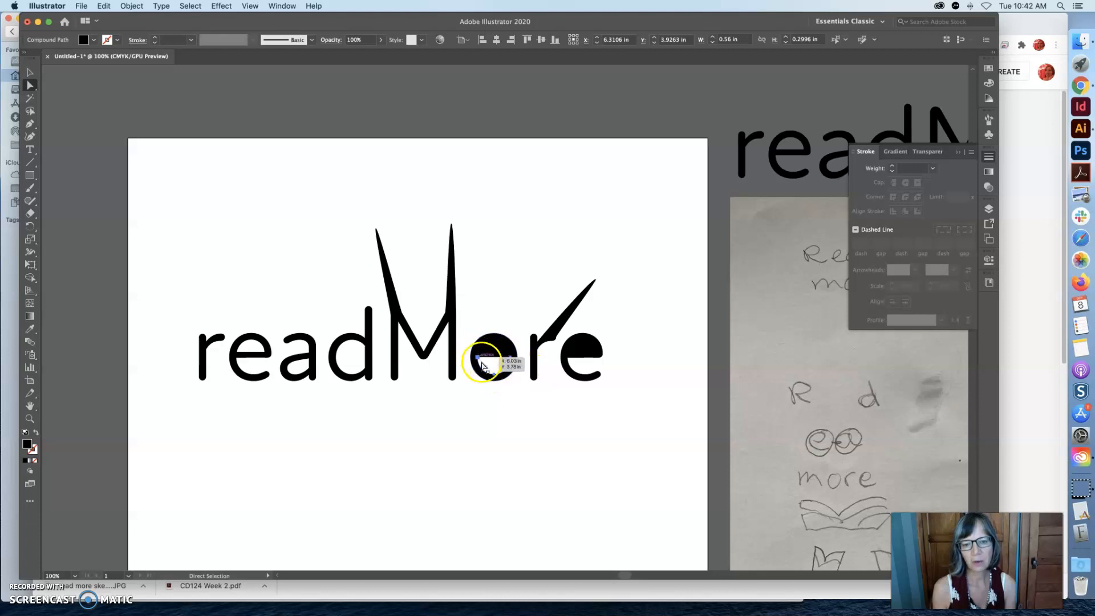
{"action": "key", "text": "Delete"}
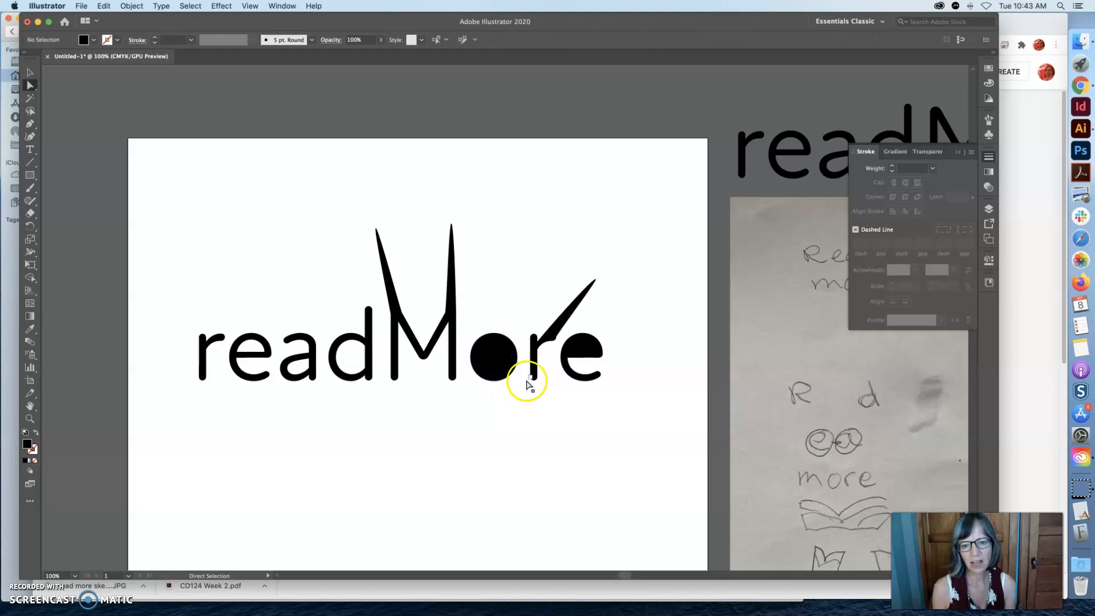
{"action": "left_click", "coordinate": [356, 344]}
{"action": "left_click", "coordinate": [373, 363]}
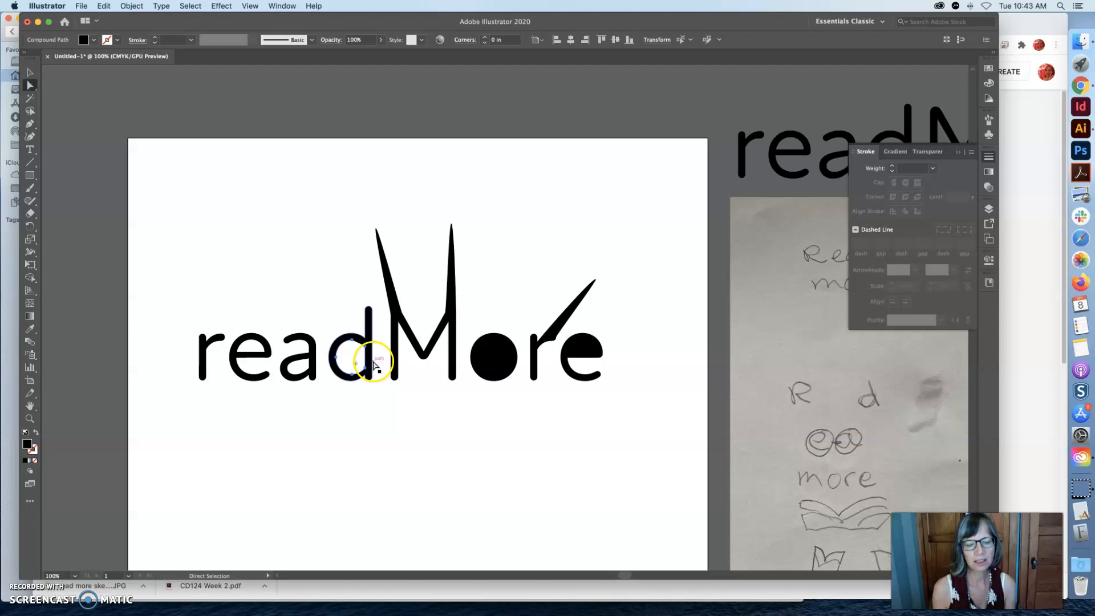
{"action": "key", "text": "Delete"}
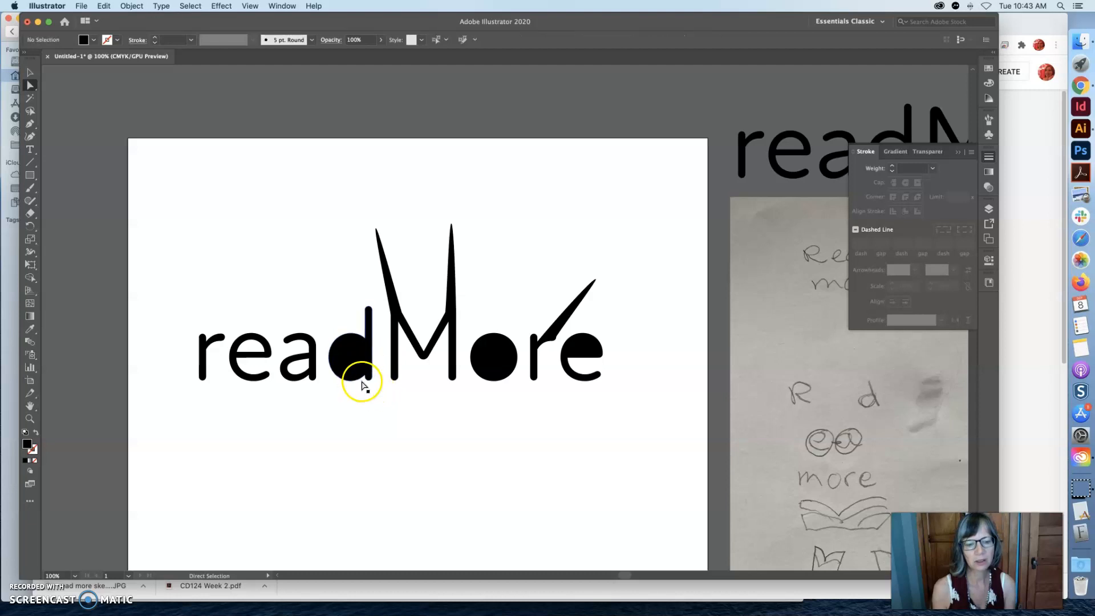
Undo the anchor and counter edits made to the outlined letters.
{"action": "key", "text": "cmd+z"}
{"action": "key", "text": "cmd+z"}
{"action": "key", "text": "cmd+z"}
{"action": "key", "text": "cmd+z"}
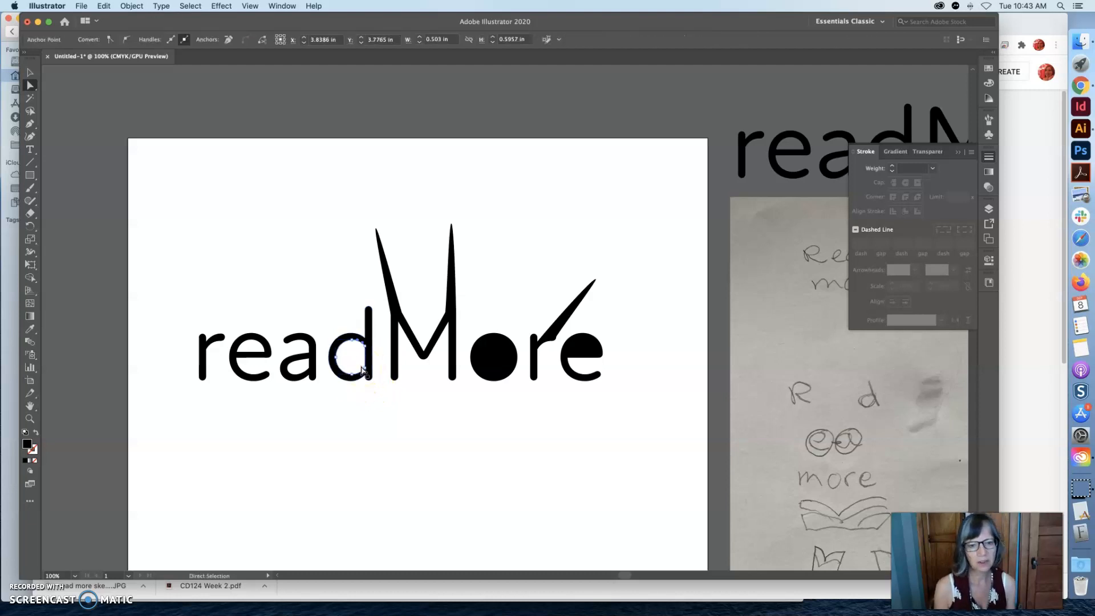
{"action": "key", "text": "cmd+z"}
{"action": "key", "text": "cmd+z"}
{"action": "key", "text": "cmd+z"}
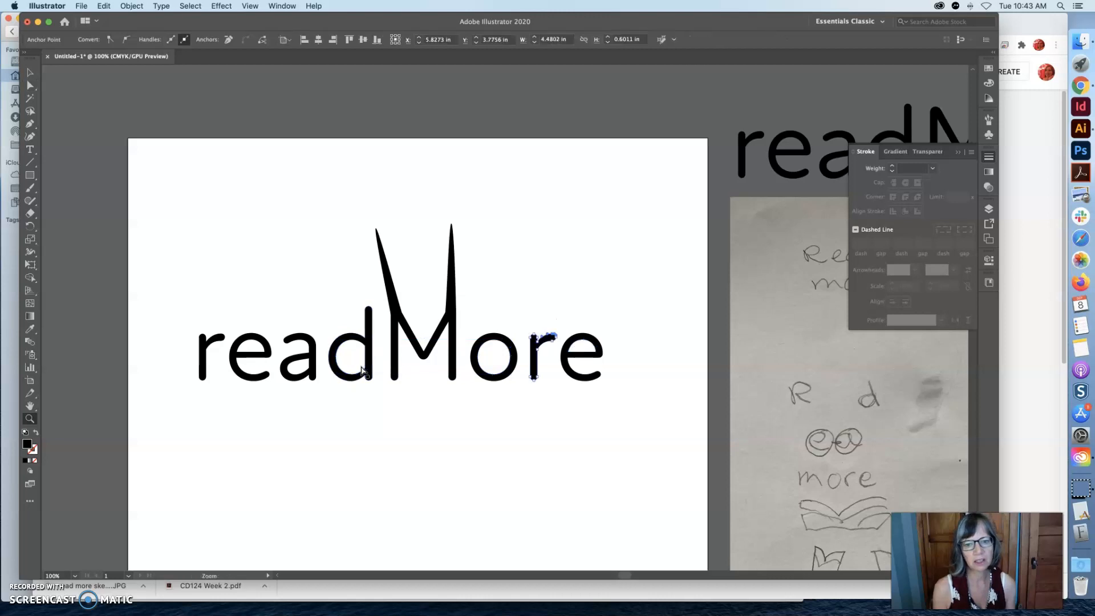
Move the whole outlined readMore wordmark slightly to the right and deselect it.
{"action": "left_click", "coordinate": [403, 238]}
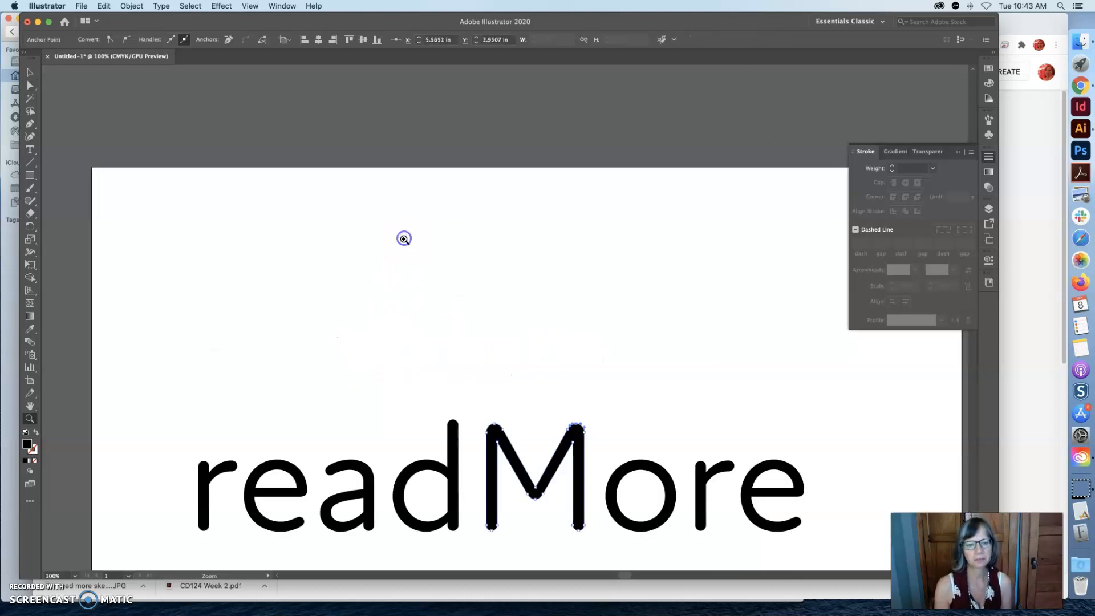
{"action": "left_click", "coordinate": [26, 69]}
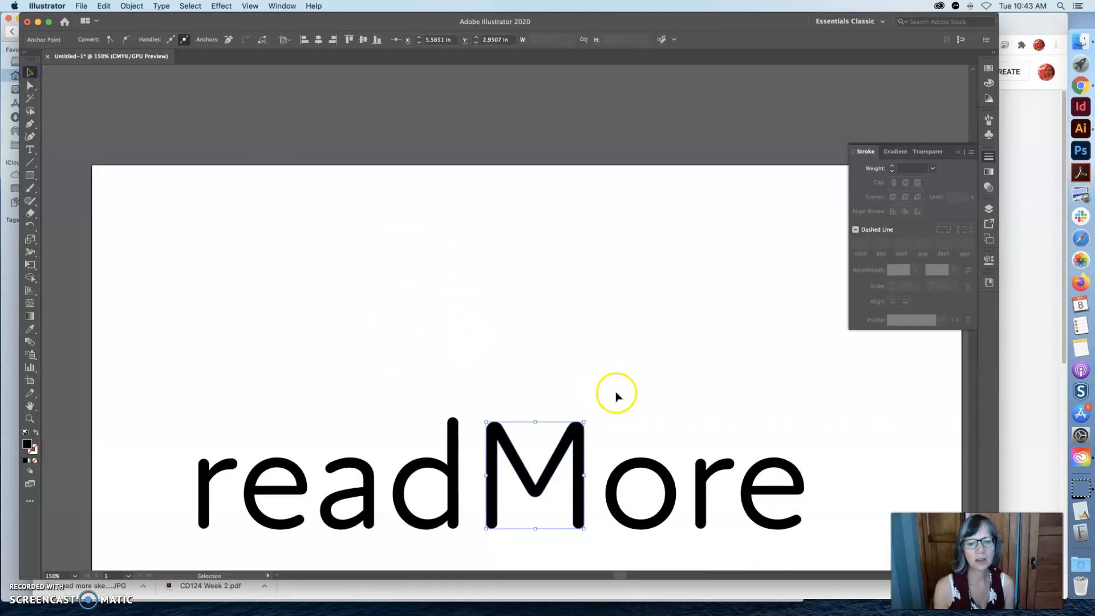
{"action": "scroll", "coordinate": [613, 392], "scroll_direction": "down", "scroll_amount": 3}
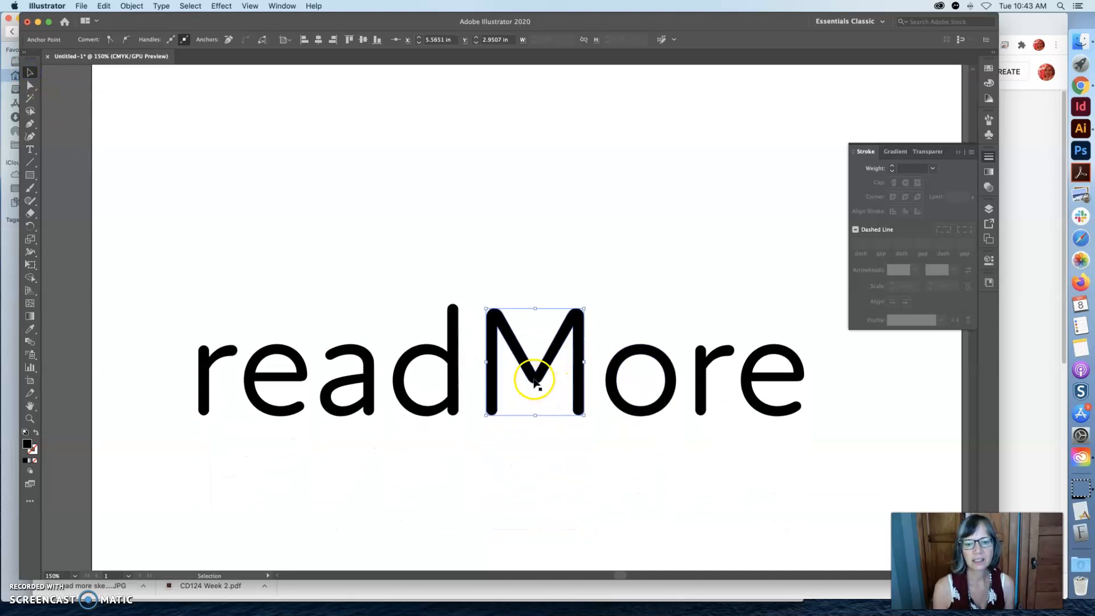
{"action": "left_click", "coordinate": [534, 381]}
{"action": "mouse_move", "coordinate": [535, 381]}
{"action": "left_mouse_down"}
{"action": "mouse_move", "coordinate": [533, 328]}
{"action": "mouse_move", "coordinate": [533, 407]}
{"action": "mouse_move", "coordinate": [535, 379]}
{"action": "mouse_move", "coordinate": [545, 381]}
{"action": "left_mouse_up"}
{"action": "left_click", "coordinate": [285, 175]}
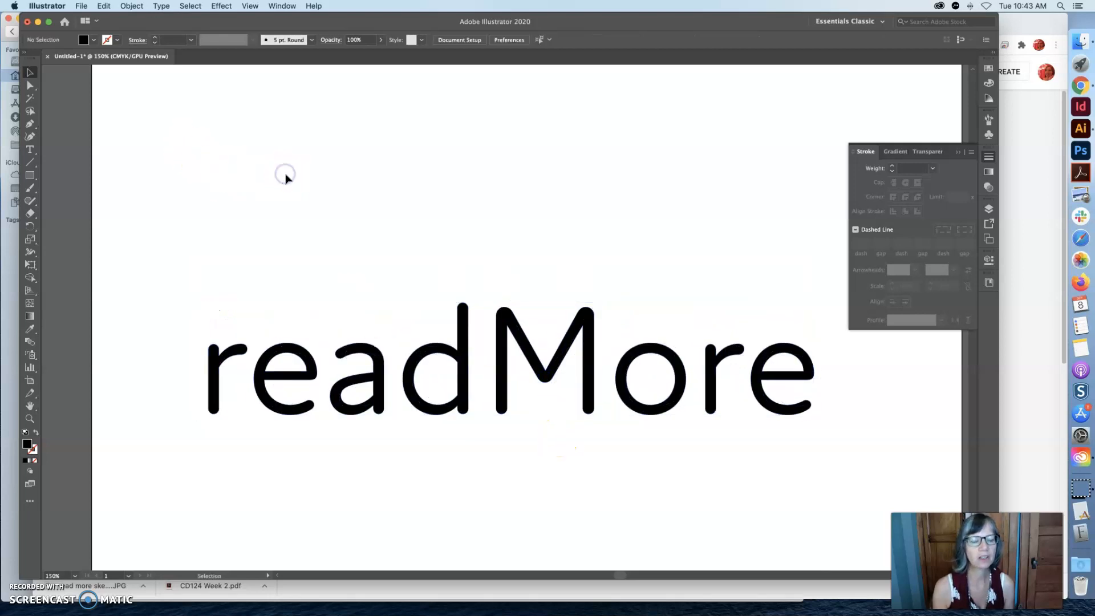
Ungroup the outlined readMore wordmark into separate letters and deselect them.
{"action": "left_click", "coordinate": [30, 86]}
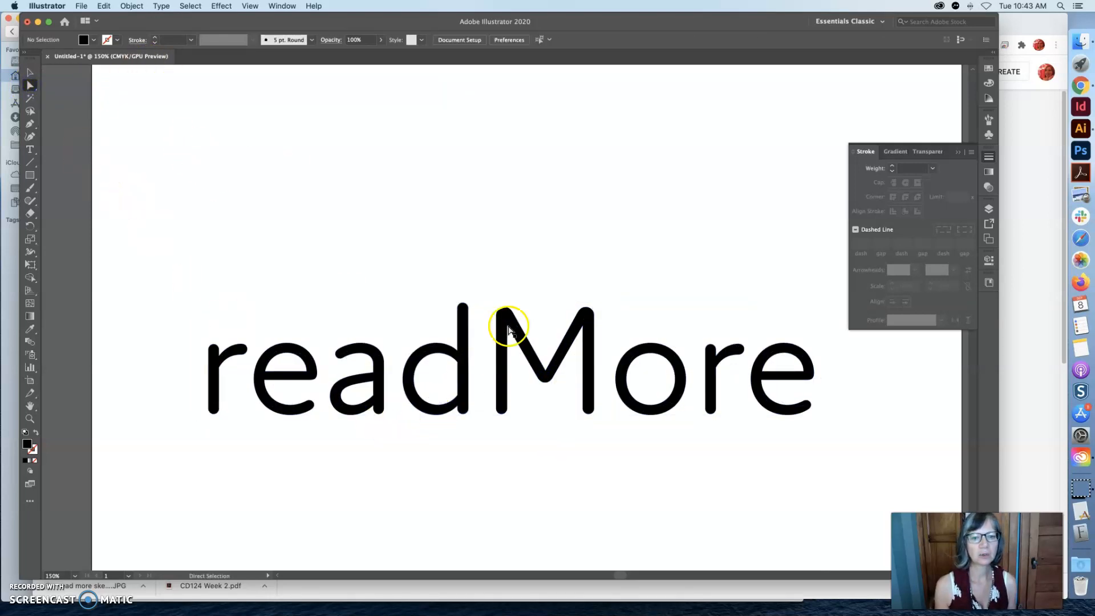
{"action": "left_click", "coordinate": [30, 72]}
{"action": "left_click", "coordinate": [279, 348]}
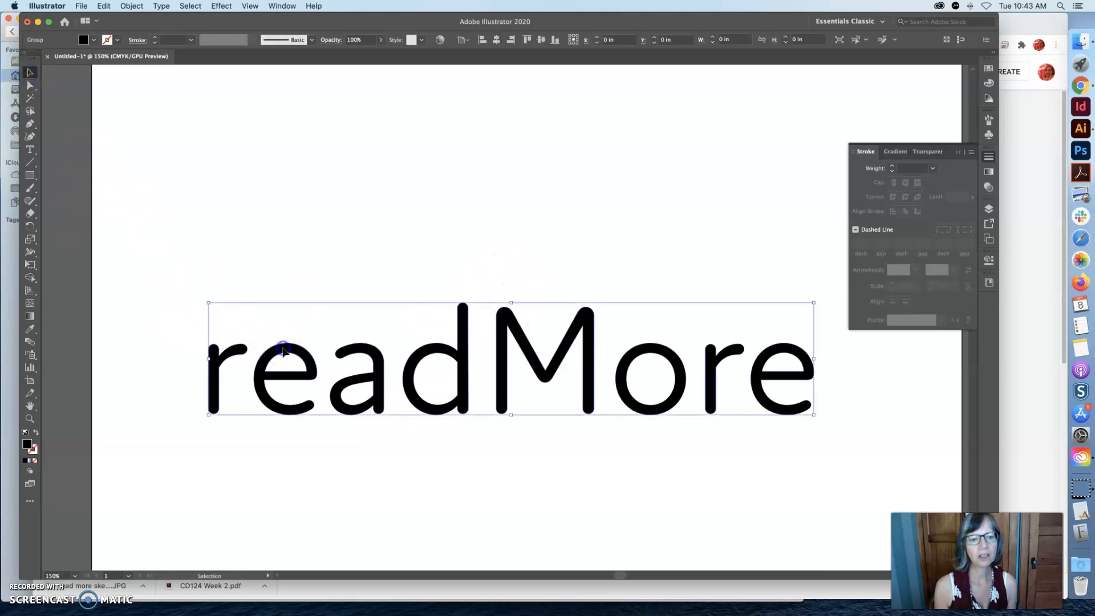
{"action": "left_click", "coordinate": [132, 5]}
{"action": "left_click", "coordinate": [143, 65]}
{"action": "left_click", "coordinate": [517, 272]}
Try moving the M on its own above the other letters, and undo the move.
{"action": "left_click", "coordinate": [540, 357]}
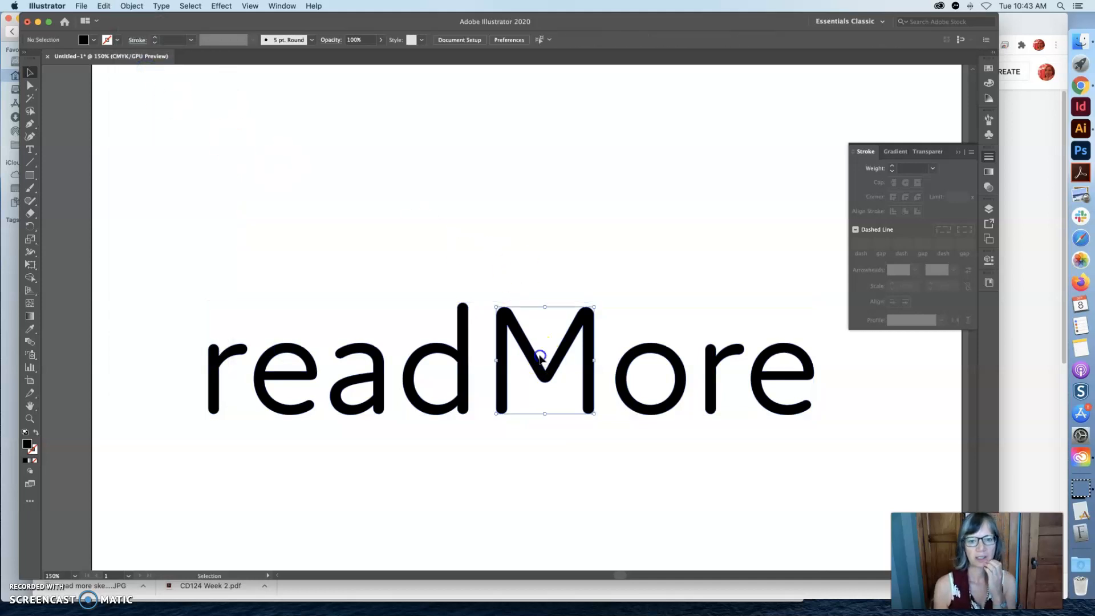
{"action": "left_click_drag", "start_coordinate": [540, 357], "coordinate": [545, 217]}
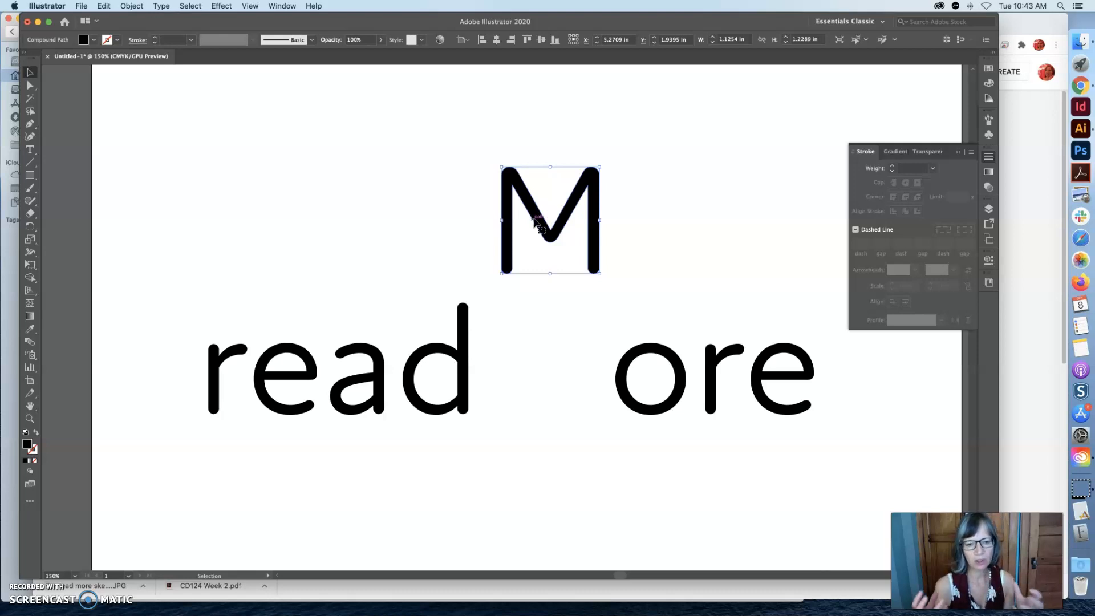
{"action": "key", "text": "cmd+z"}
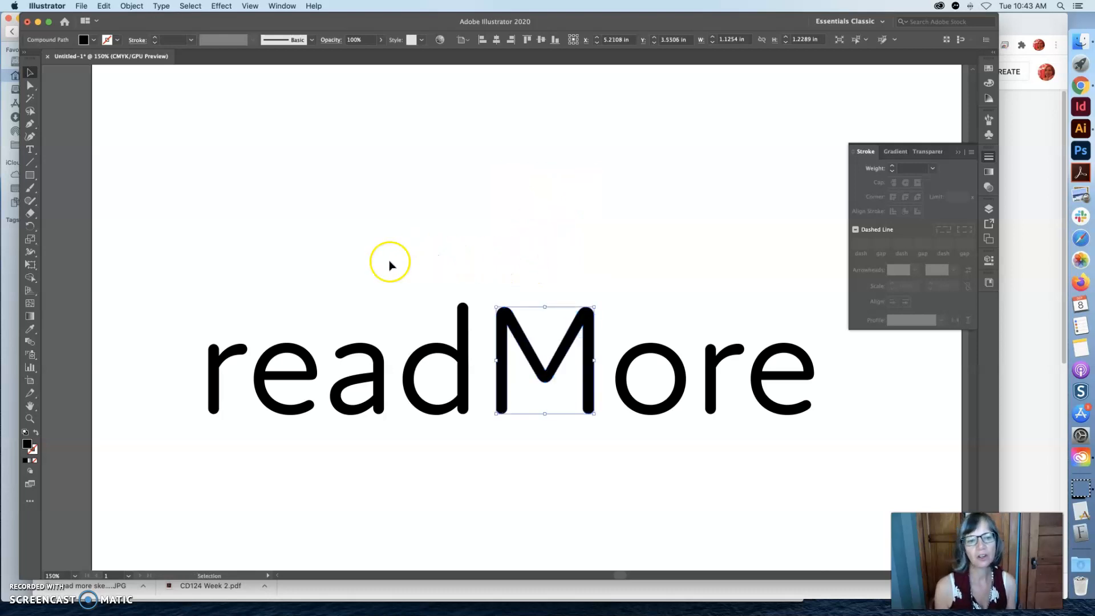
Isolate the M with the Direct Selection tool and move it above the gap between "read" and "ore".
{"action": "left_click", "coordinate": [201, 308]}
{"action": "left_click", "coordinate": [30, 85]}
{"action": "left_click_drag", "start_coordinate": [483, 277], "coordinate": [607, 451]}
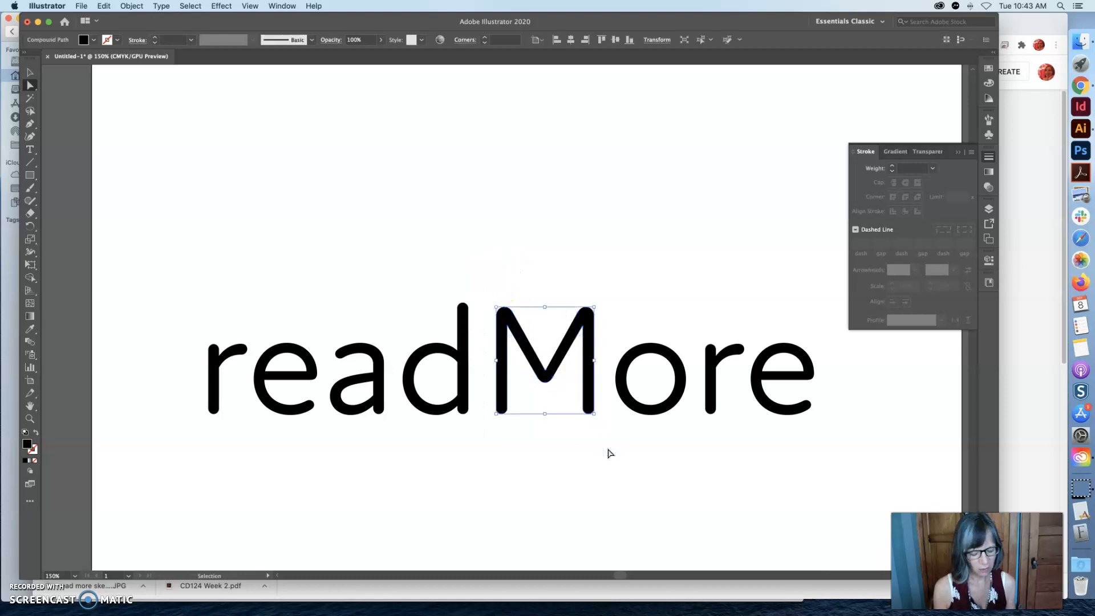
{"action": "key", "text": "Delete"}
{"action": "key", "text": "super+z"}
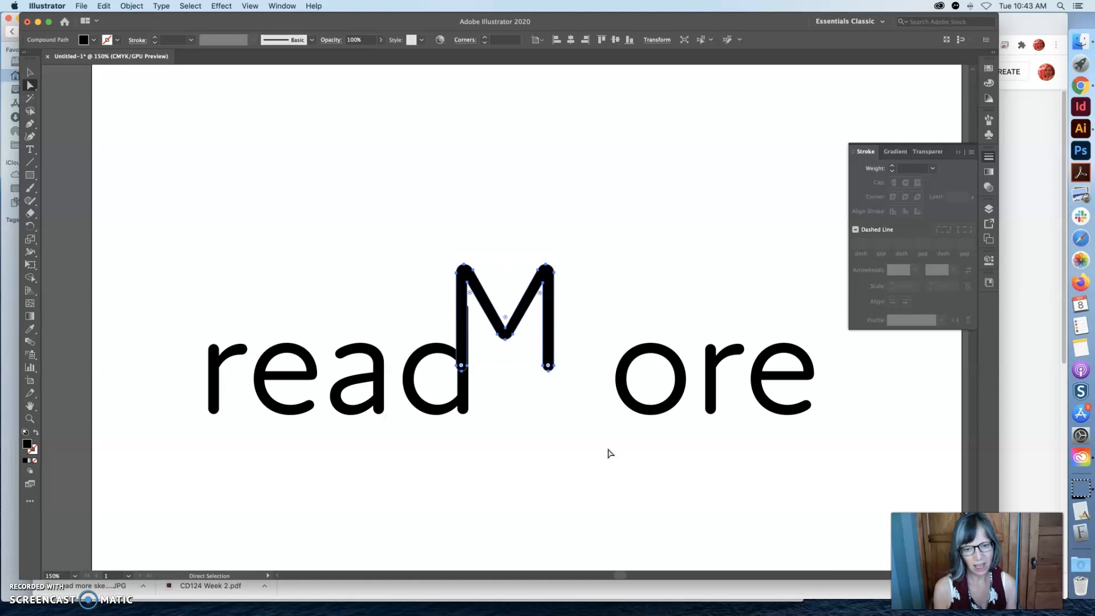
{"action": "left_click_drag", "start_coordinate": [544, 300], "coordinate": [588, 207]}
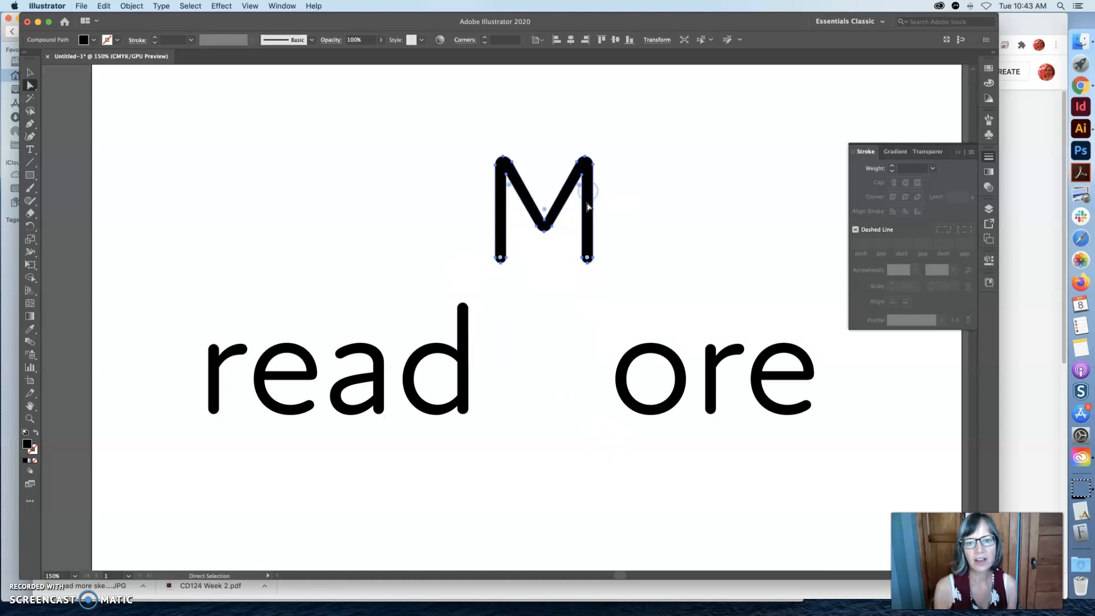
{"action": "left_click", "coordinate": [608, 231]}
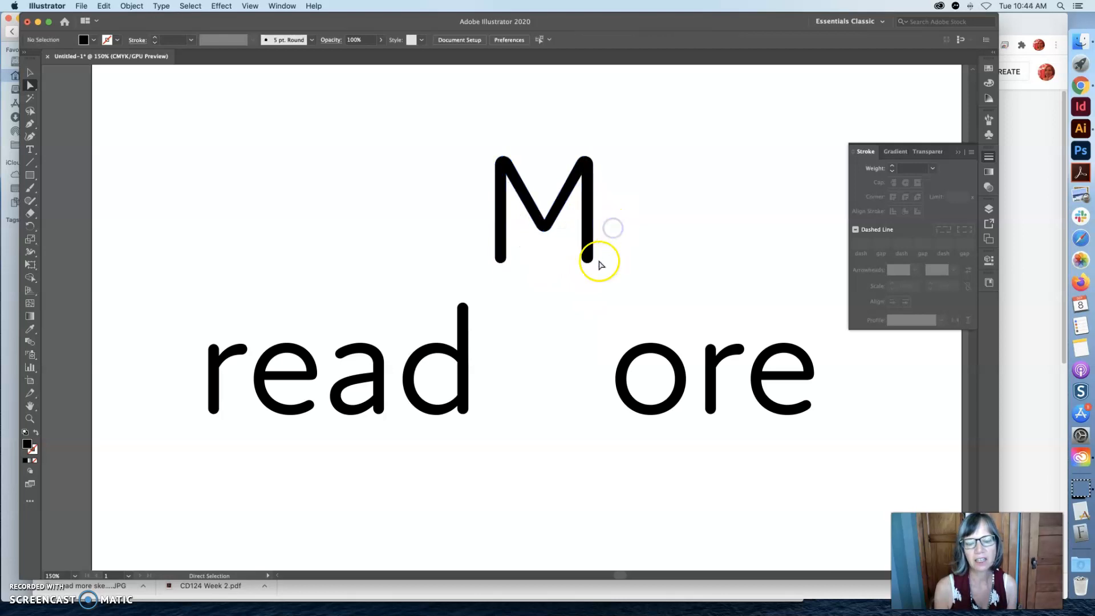
Try stretching the whole M horizontally to about 2.76 in wide, and undo the stretch.
{"action": "left_click", "coordinate": [563, 207]}
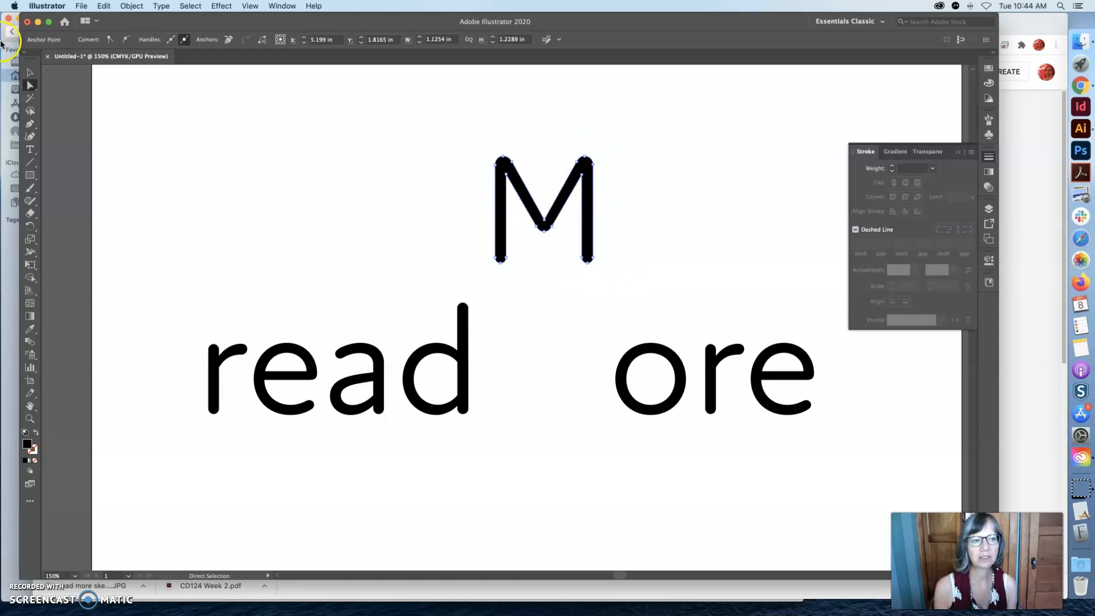
{"action": "left_click", "coordinate": [28, 71]}
{"action": "left_click_drag", "start_coordinate": [594, 210], "coordinate": [735, 211]}
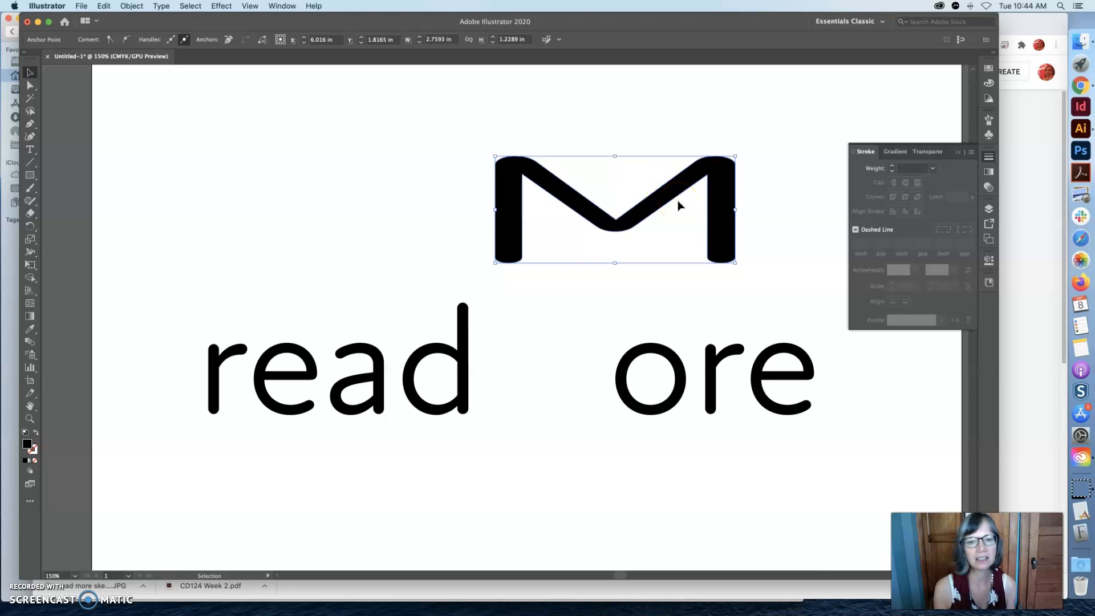
{"action": "key", "text": "super+z"}
{"action": "left_click", "coordinate": [656, 217]}
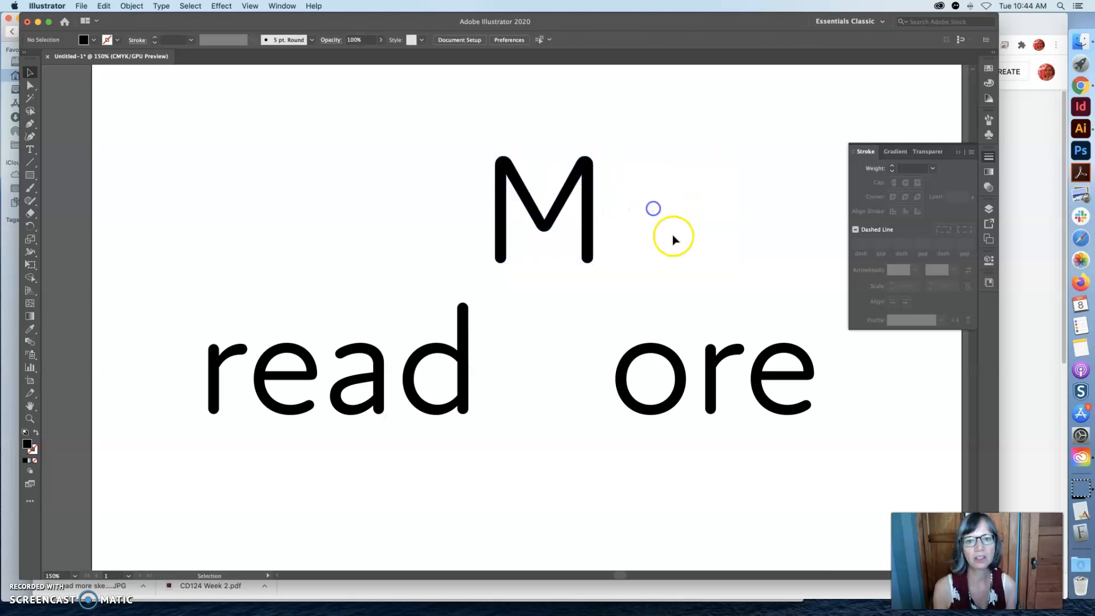
Try widening the M to about 1.29 in by nudging the anchor points of its right stem and centre vertex to the right.
{"action": "left_click", "coordinate": [30, 87]}
{"action": "left_click_drag", "start_coordinate": [624, 291], "coordinate": [544, 125]}
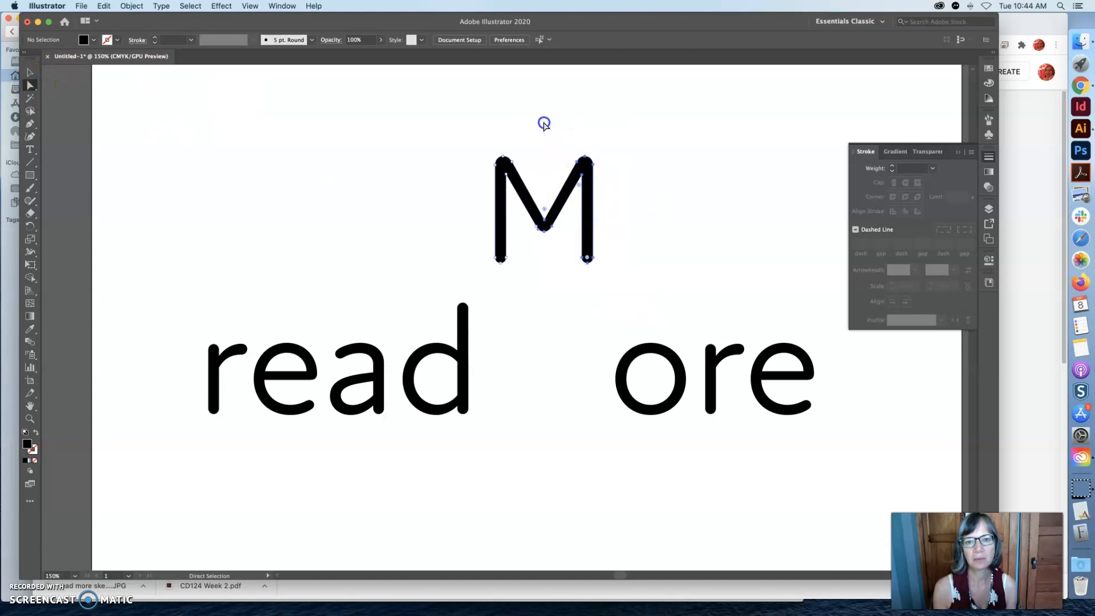
{"action": "key", "text": "Right"}
{"action": "key", "text": "Right"}
{"action": "key", "text": "Right"}
{"action": "key", "text": "Right"}
{"action": "key", "text": "Right"}
{"action": "key", "text": "Right"}
{"action": "key", "text": "Right"}
{"action": "key", "text": "Right"}
{"action": "key", "text": "Right"}
{"action": "key", "text": "Right"}
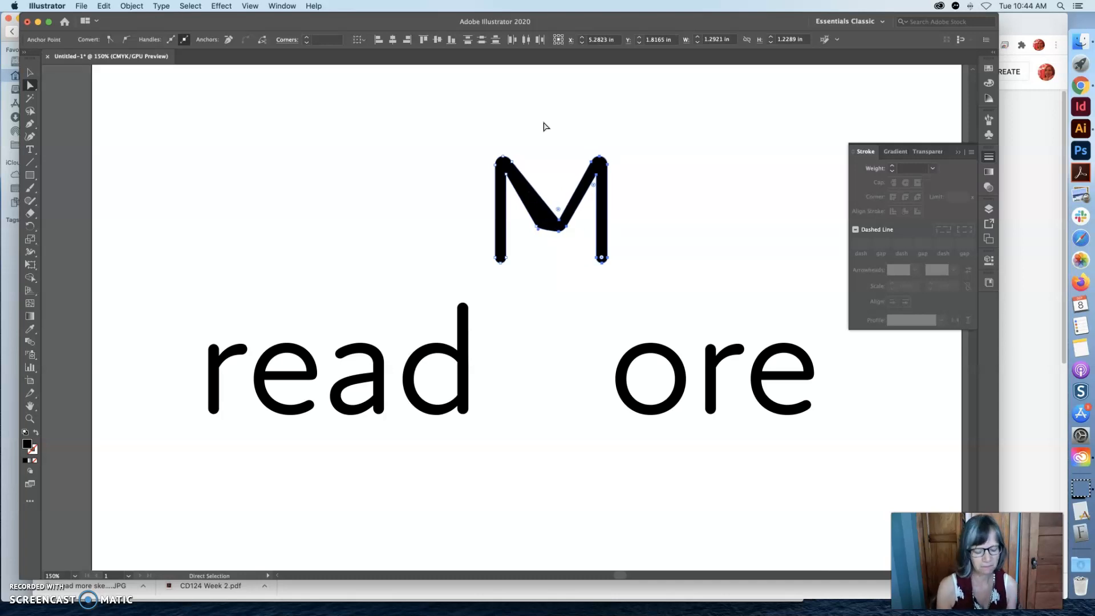
Nudge the M's selected anchor points back toward the left, and undo the recent point edits.
{"action": "key", "text": "Left"}
{"action": "key", "text": "Left"}
{"action": "key", "text": "Left"}
{"action": "key", "text": "Left"}
{"action": "key", "text": "Left"}
{"action": "key", "text": "z"}
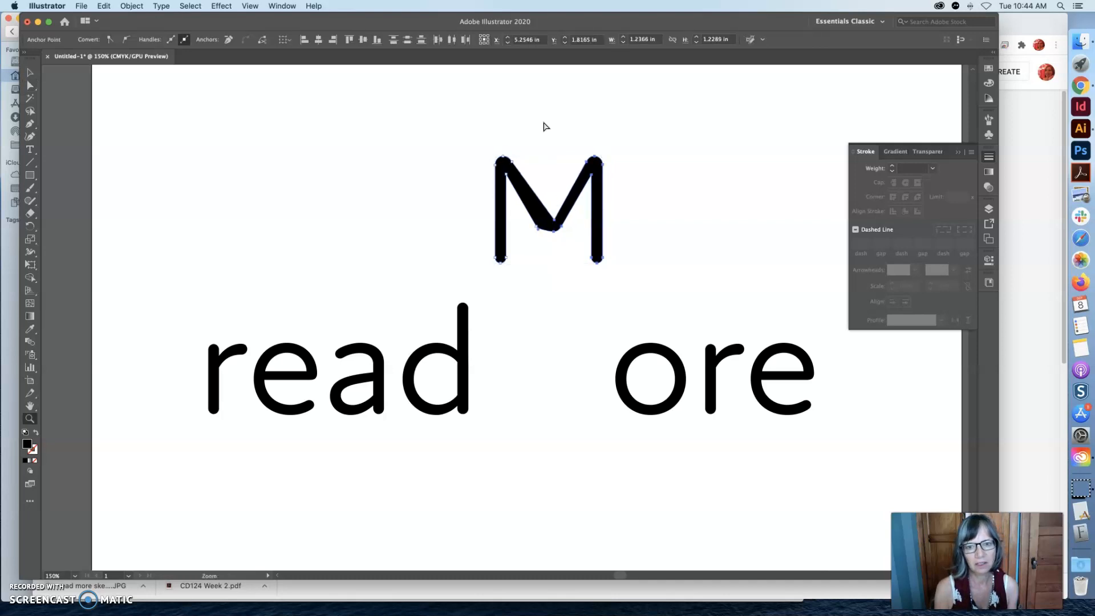
{"action": "key", "text": "Left"}
{"action": "key", "text": "Left"}
{"action": "key", "text": "Left"}
{"action": "key", "text": "Left"}
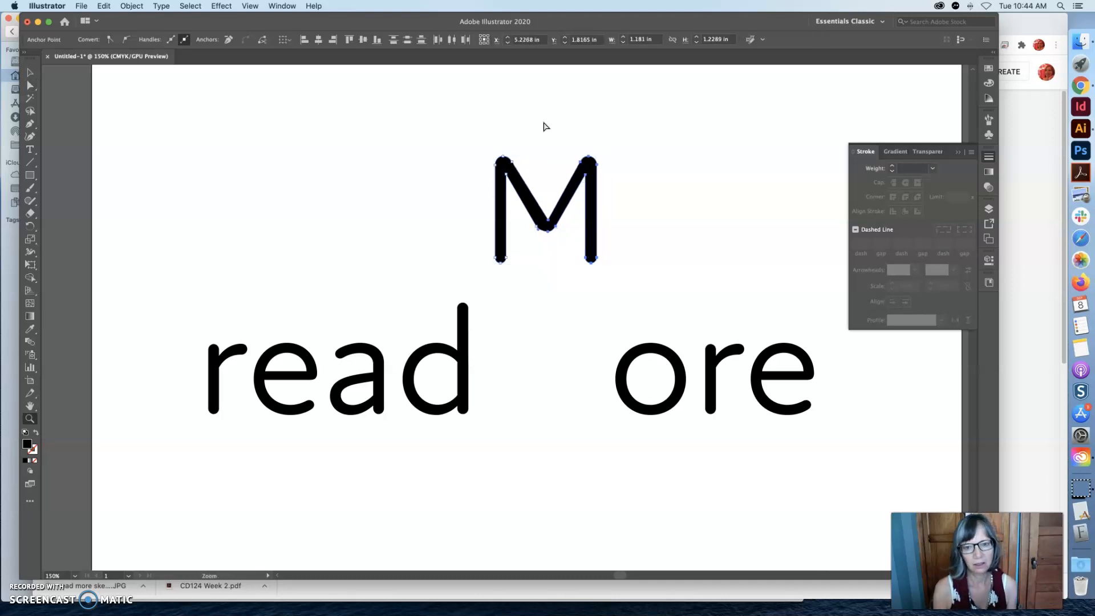
{"action": "key", "text": "super+z"}
{"action": "key", "text": "super+z"}
{"action": "key", "text": "super+z"}
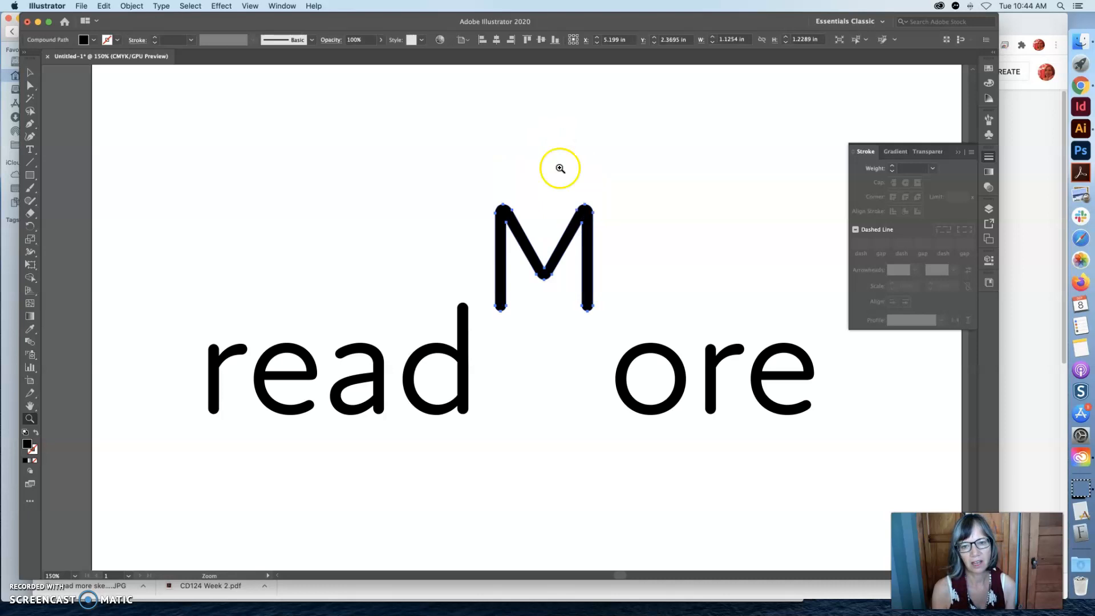
Move the whole M straight up, clear of the other letters, and deselect it.
{"action": "left_click", "coordinate": [30, 72]}
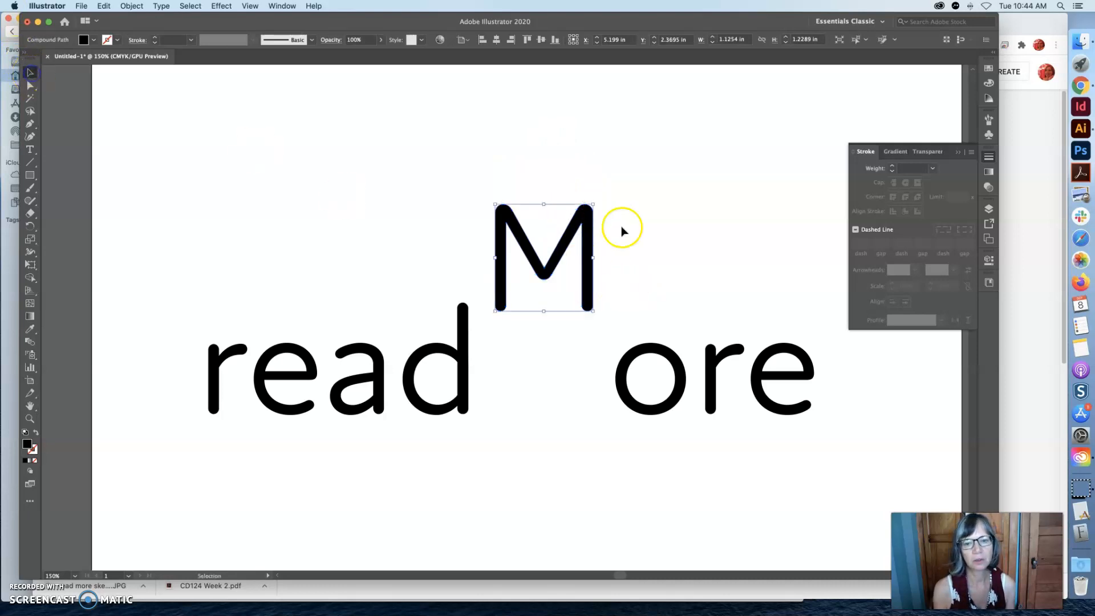
{"action": "left_click_drag", "start_coordinate": [562, 233], "coordinate": [562, 179]}
{"action": "left_click", "coordinate": [640, 254]}
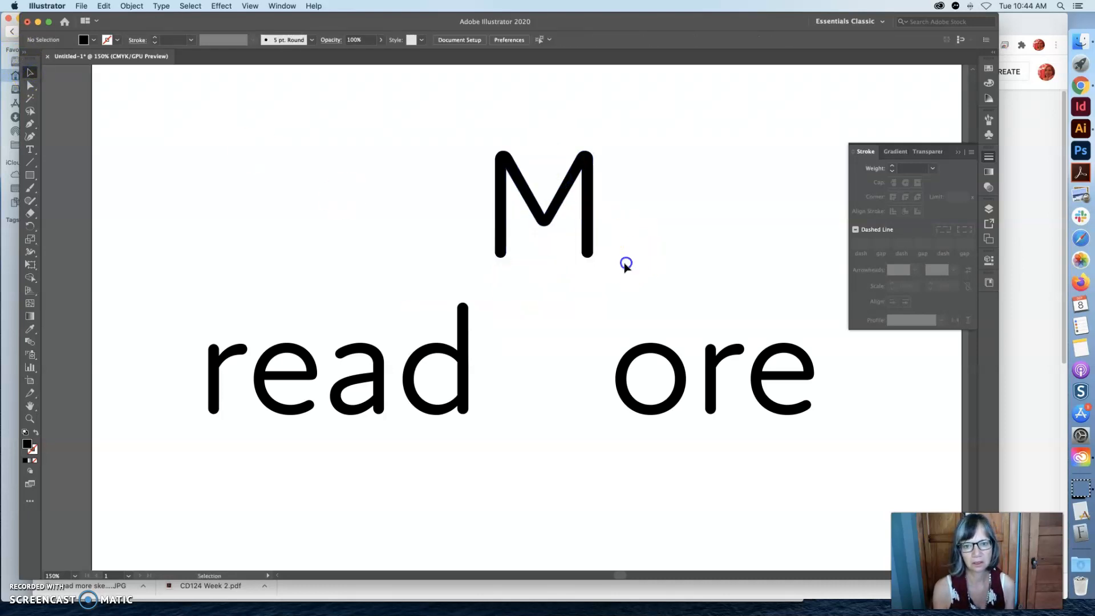
Shift only the M's right stem anchor points to the right until the letter is about 1.26 in wide.
{"action": "key", "text": "z"}
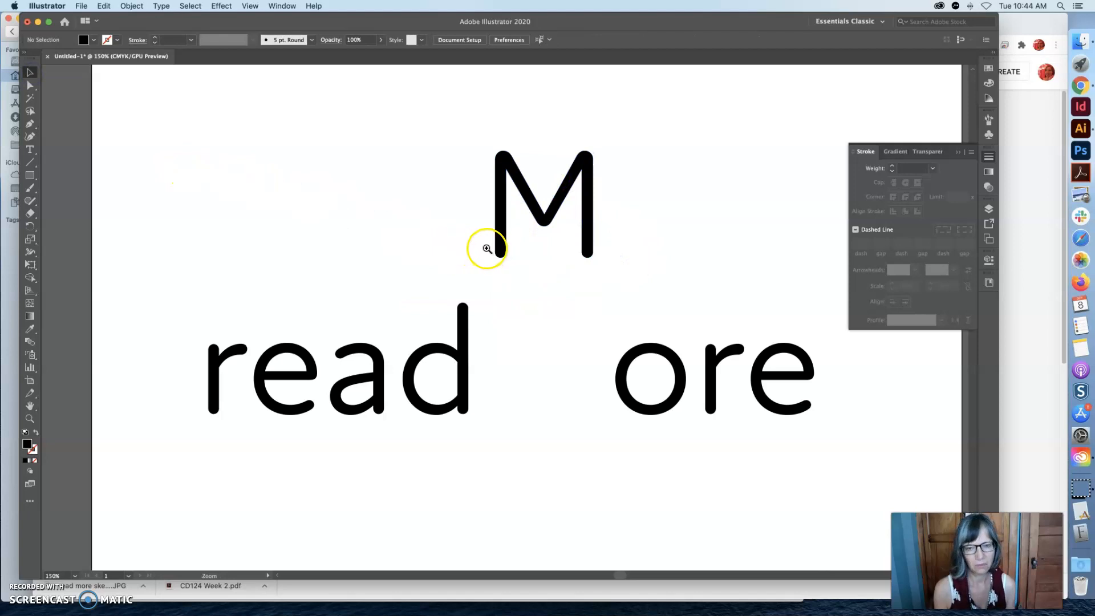
{"action": "left_click", "coordinate": [575, 237]}
{"action": "left_click_drag", "start_coordinate": [552, 380], "coordinate": [513, 171]}
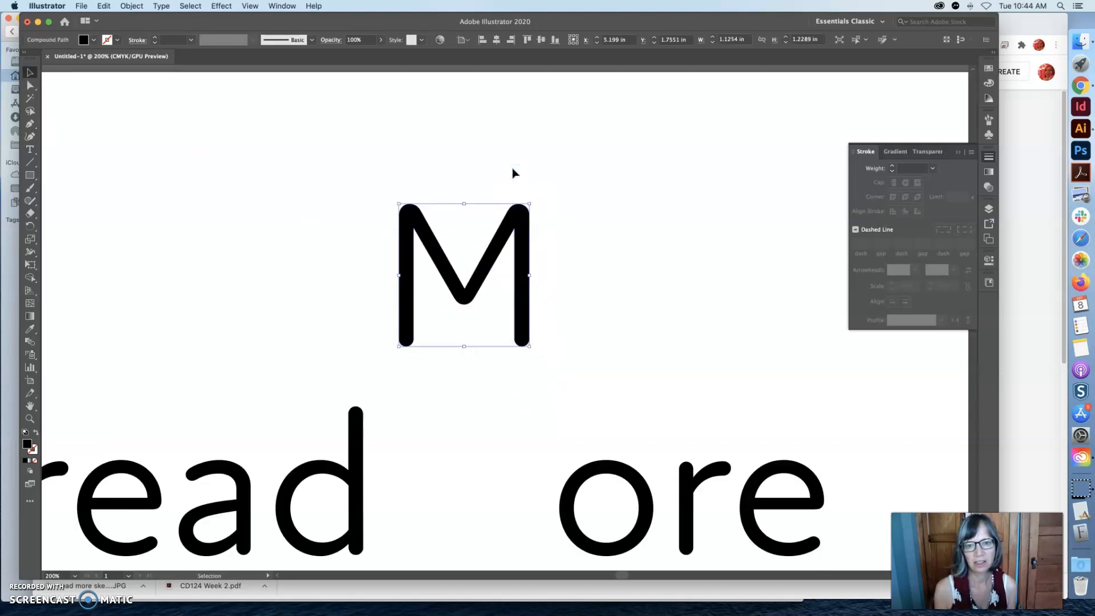
{"action": "left_click", "coordinate": [30, 85]}
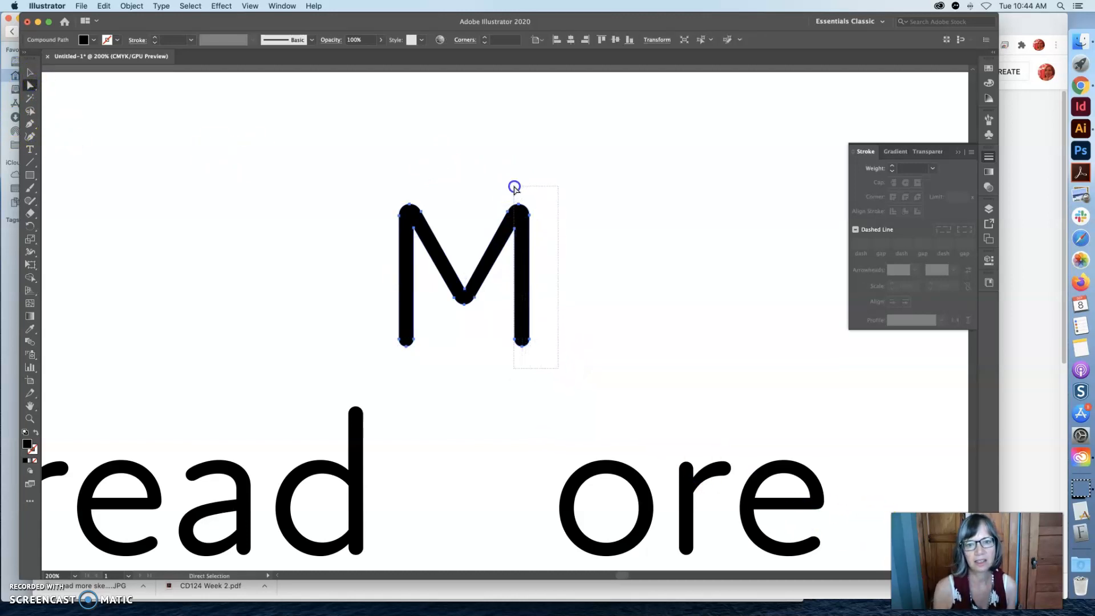
{"action": "left_click_drag", "start_coordinate": [513, 185], "coordinate": [512, 183]}
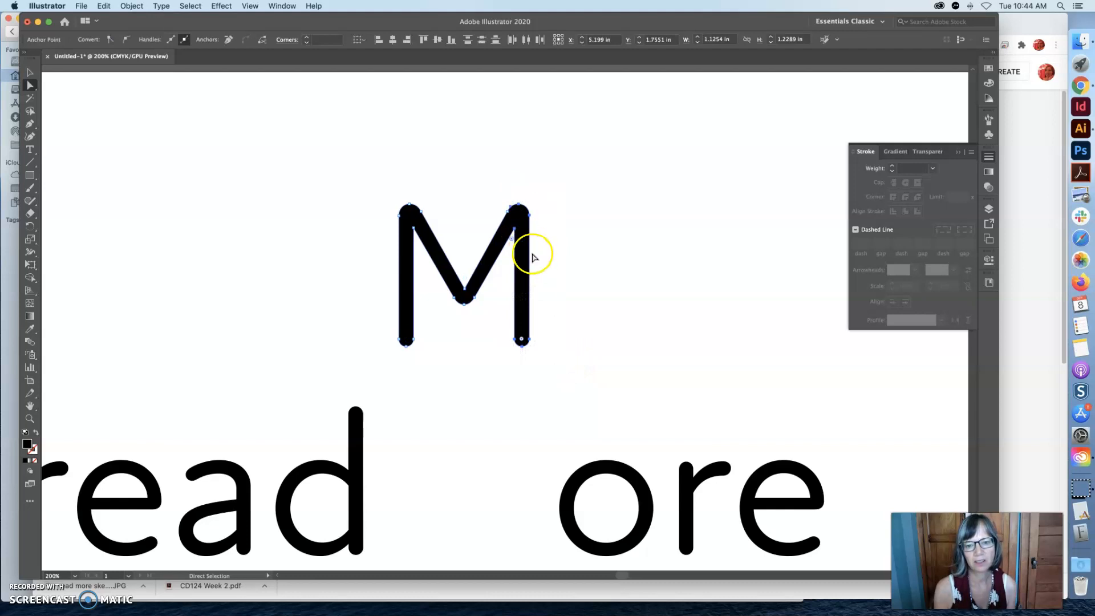
{"action": "key", "text": "Right"}
{"action": "key", "text": "Right"}
{"action": "key", "text": "Right"}
{"action": "key", "text": "Right"}
{"action": "key", "text": "Right"}
{"action": "key", "text": "Right"}
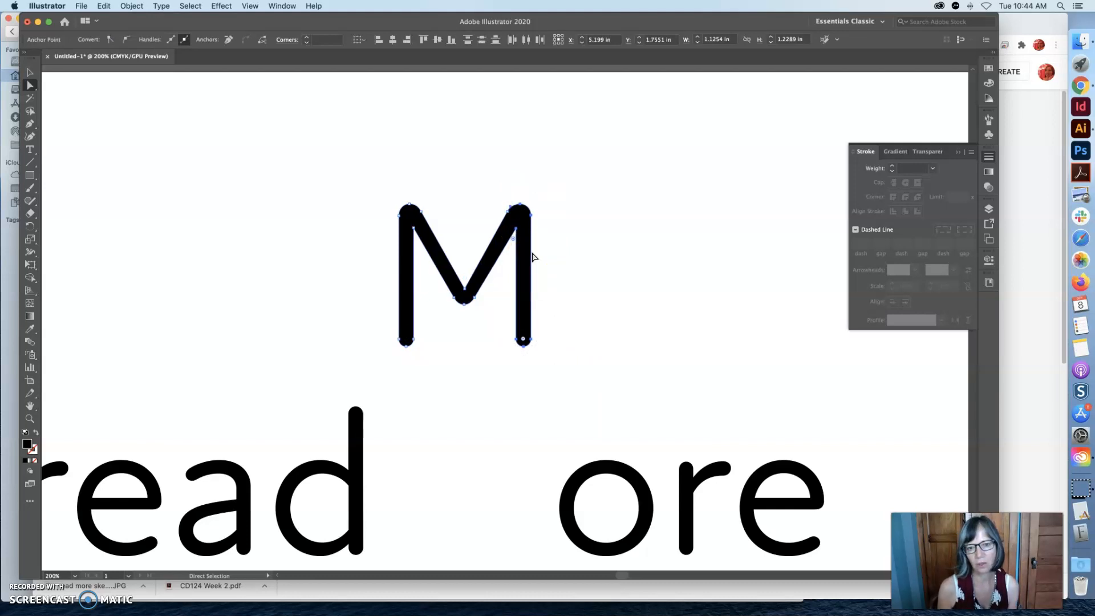
{"action": "key", "text": "Right"}
{"action": "key", "text": "Right"}
{"action": "key", "text": "Right"}
{"action": "key", "text": "Right"}
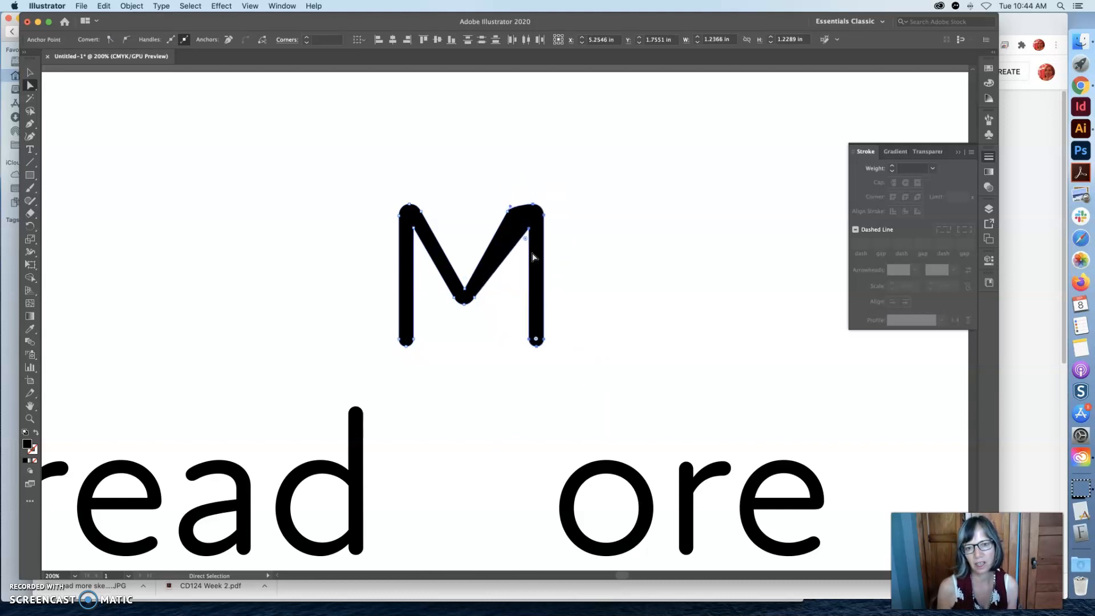
{"action": "scroll", "coordinate": [494, 269], "scroll_direction": "up", "scroll_amount": 3}
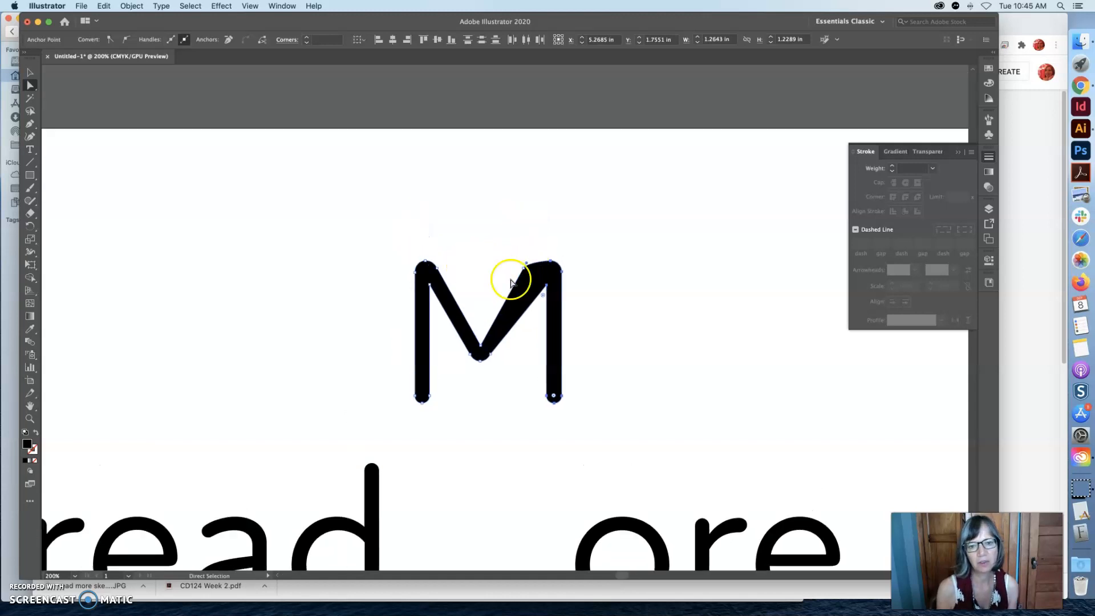
Shift only the M's left stem anchor points to the left until the letter is about 1.42 in wide.
{"action": "left_click", "coordinate": [382, 243]}
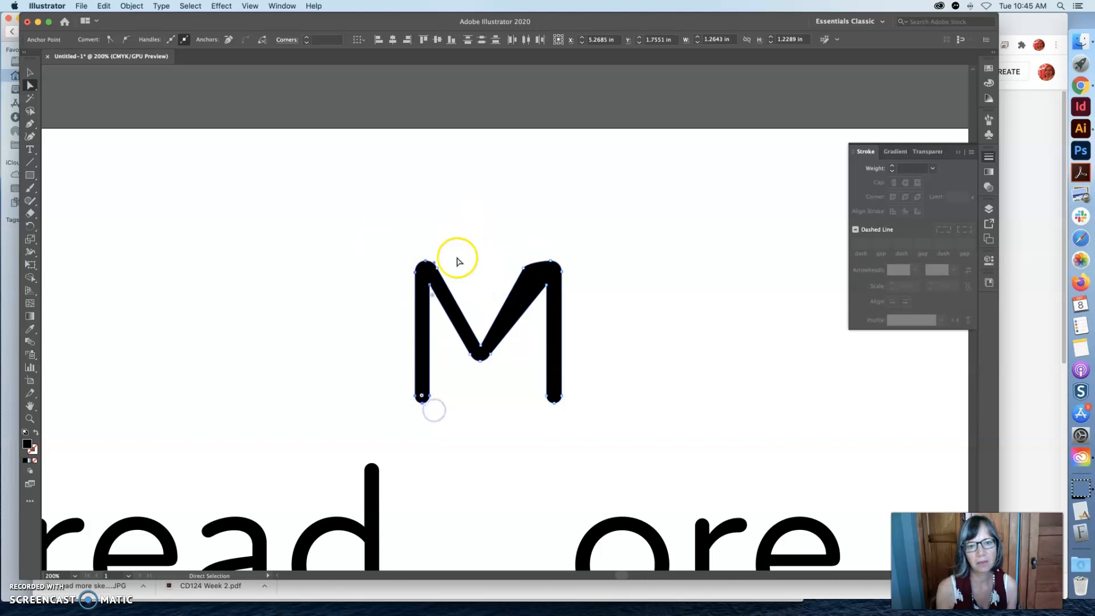
{"action": "key", "text": "Left"}
{"action": "key", "text": "Left"}
{"action": "key", "text": "Left"}
{"action": "key", "text": "Left"}
{"action": "key", "text": "Left"}
{"action": "key", "text": "Left"}
{"action": "key", "text": "Left"}
{"action": "key", "text": "Left"}
{"action": "key", "text": "Left"}
{"action": "key", "text": "Left"}
{"action": "key", "text": "Left"}
{"action": "key", "text": "Left"}
{"action": "left_click", "coordinate": [472, 246]}
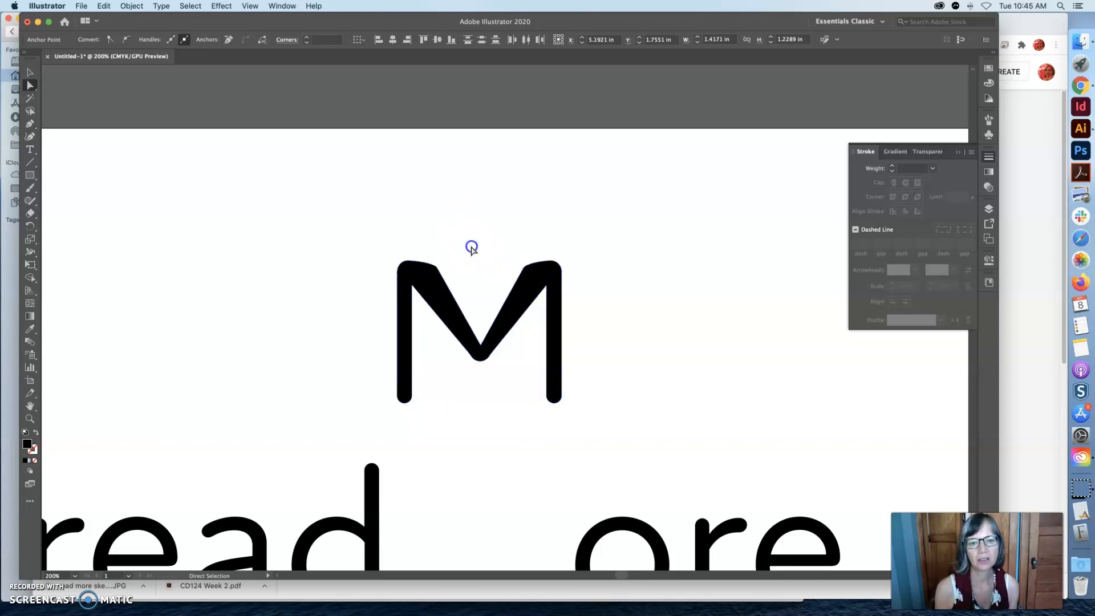
Try reshaping the M's left inner shoulder by moving its anchor point and adjusting the direction handle.
{"action": "left_click", "coordinate": [437, 268]}
{"action": "mouse_move", "coordinate": [437, 267]}
{"action": "left_mouse_down"}
{"action": "mouse_move", "coordinate": [429, 247]}
{"action": "mouse_move", "coordinate": [435, 264]}
{"action": "mouse_move", "coordinate": [456, 266]}
{"action": "left_mouse_up"}
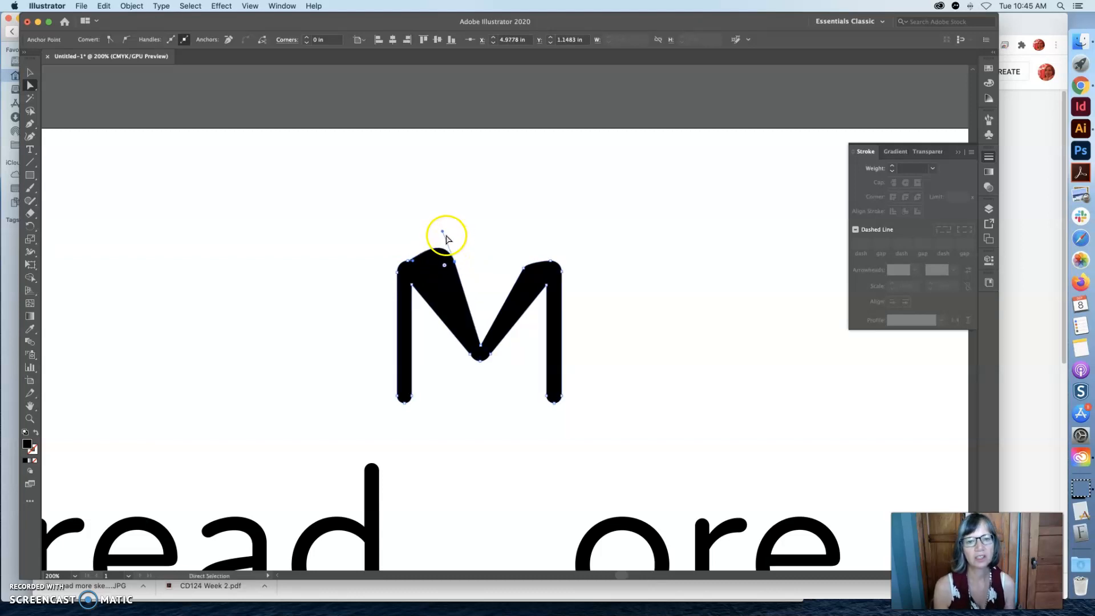
{"action": "left_click_drag", "start_coordinate": [442, 231], "coordinate": [441, 245]}
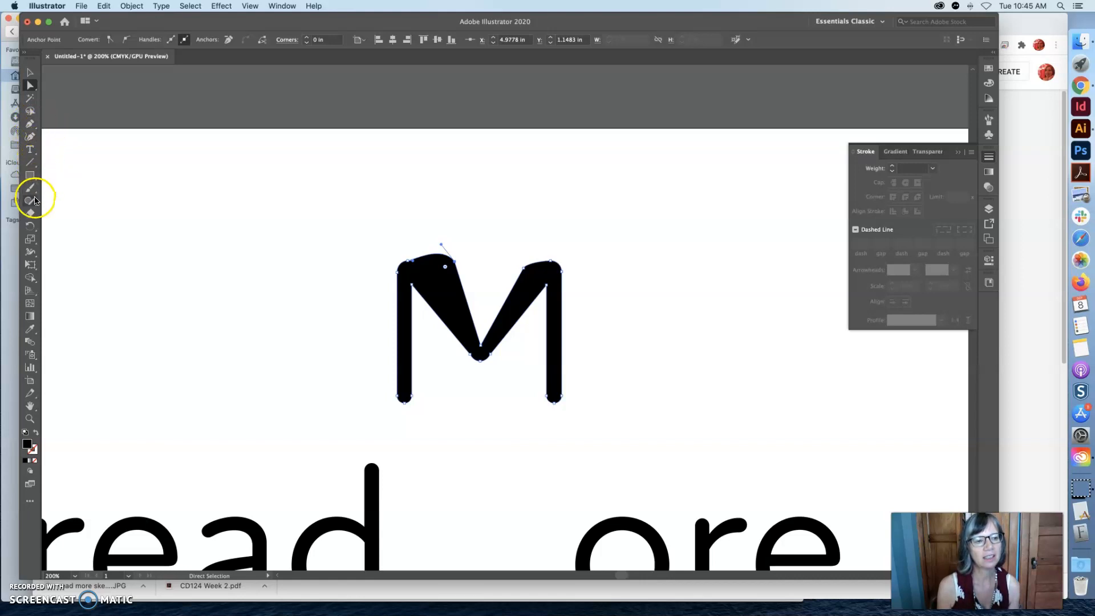
Try the Anchor Point tool on the M's inner shoulder points to pull out curve handles.
{"action": "left_click", "coordinate": [34, 130]}
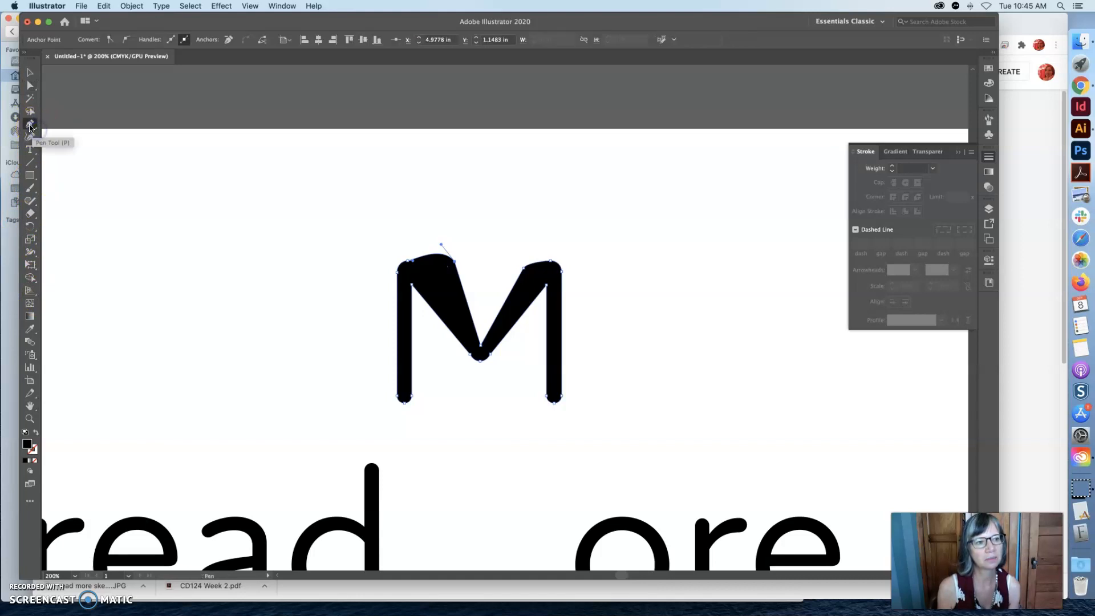
{"action": "left_click", "coordinate": [30, 125]}
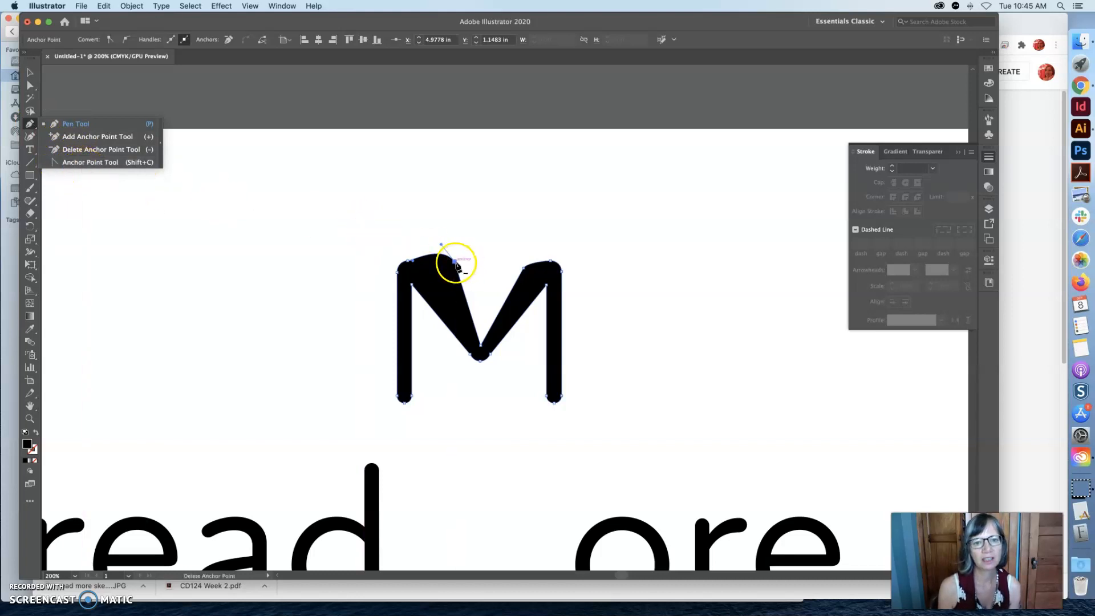
{"action": "left_click", "coordinate": [120, 163]}
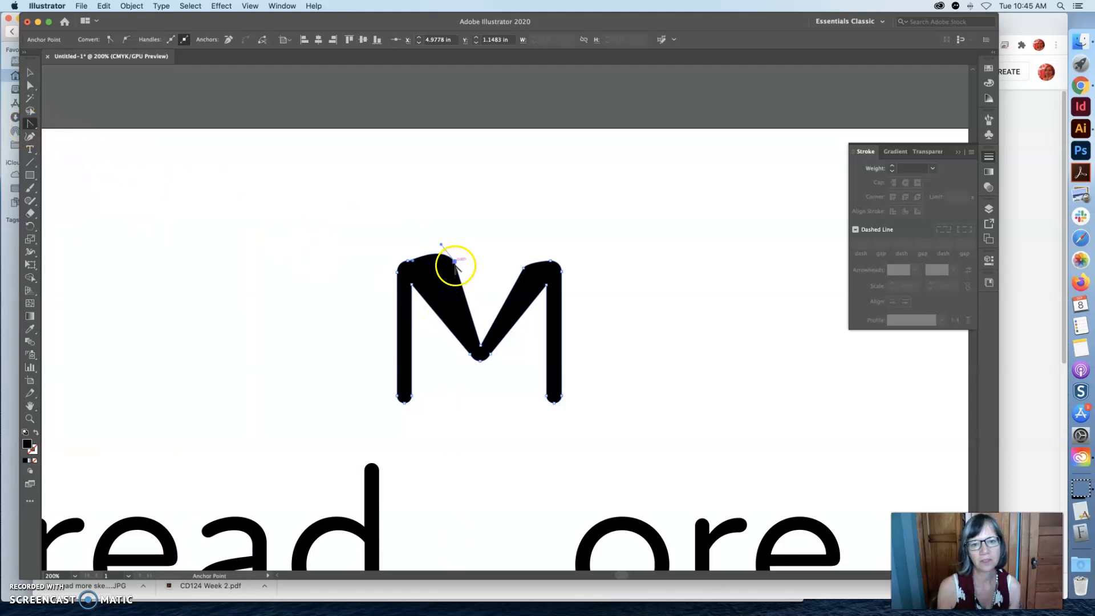
{"action": "left_click_drag", "start_coordinate": [455, 261], "coordinate": [535, 253]}
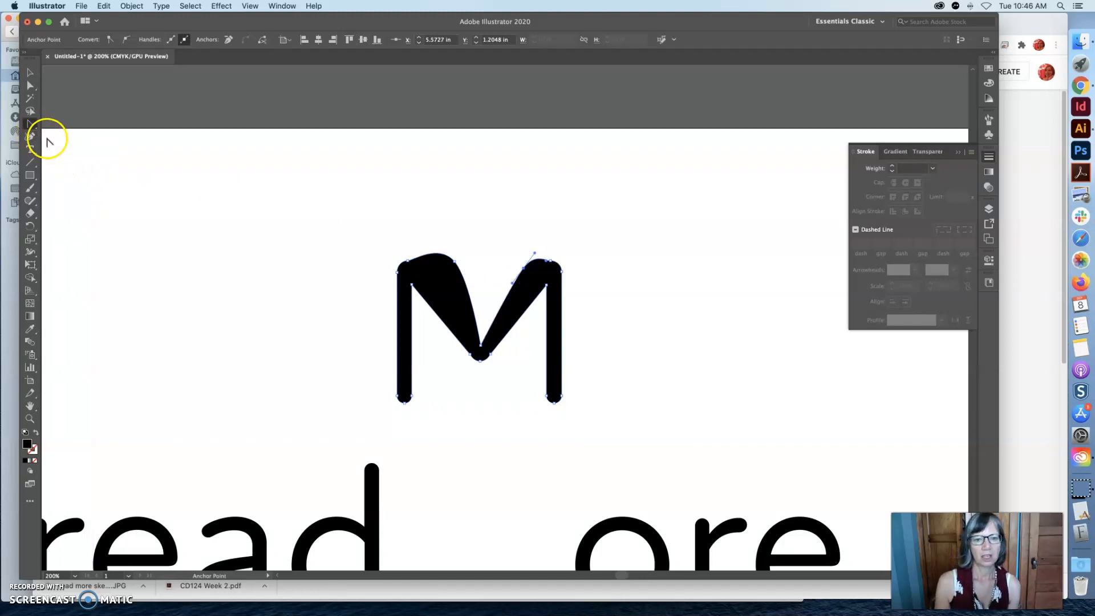
Delete the extra inner shoulder anchor points on both sides of the M to even out its diagonals, and deselect the letter.
{"action": "left_click", "coordinate": [30, 125]}
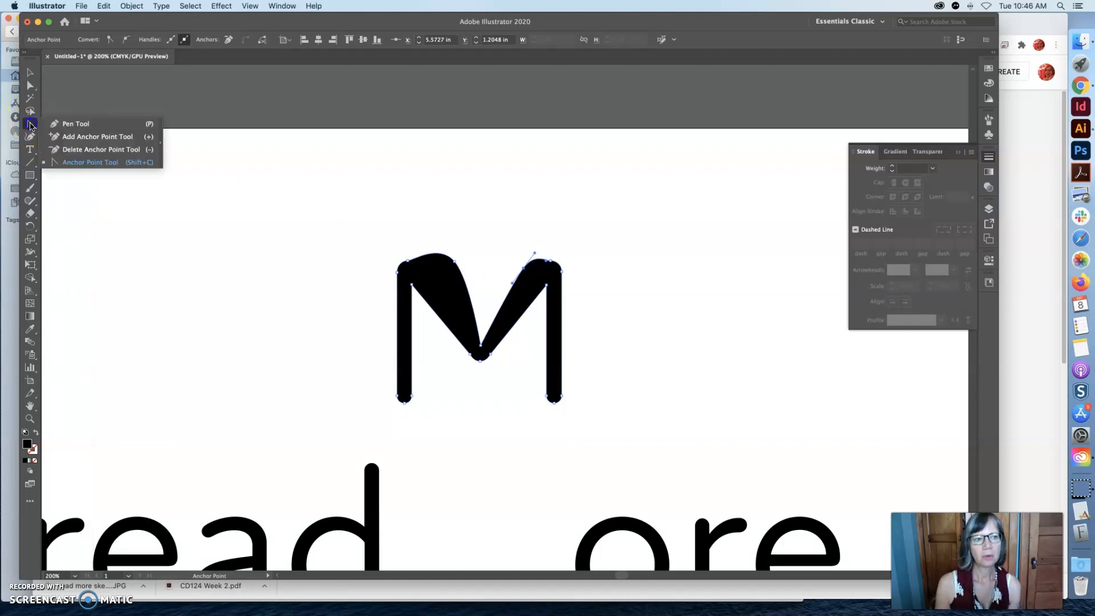
{"action": "left_click", "coordinate": [66, 149]}
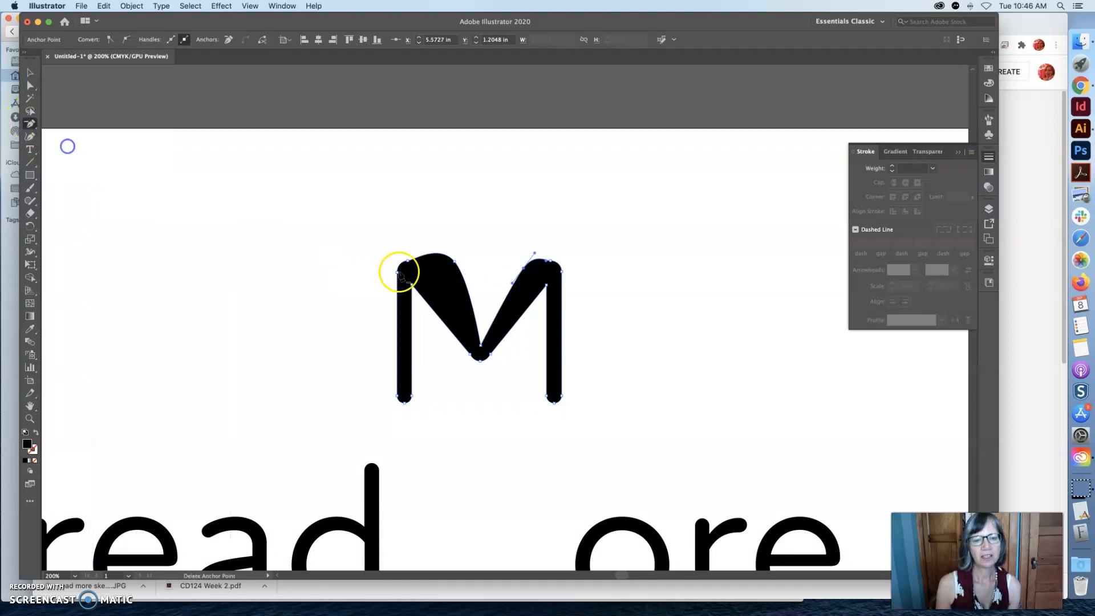
{"action": "left_click", "coordinate": [454, 263]}
{"action": "left_click", "coordinate": [427, 261]}
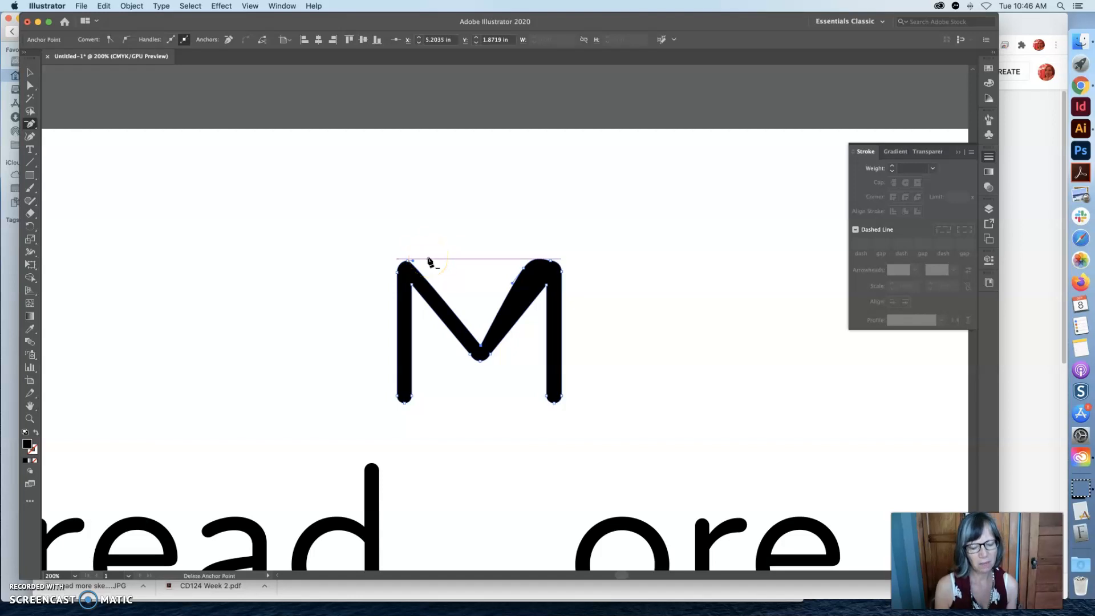
{"action": "left_click", "coordinate": [524, 268]}
{"action": "left_click", "coordinate": [479, 338]}
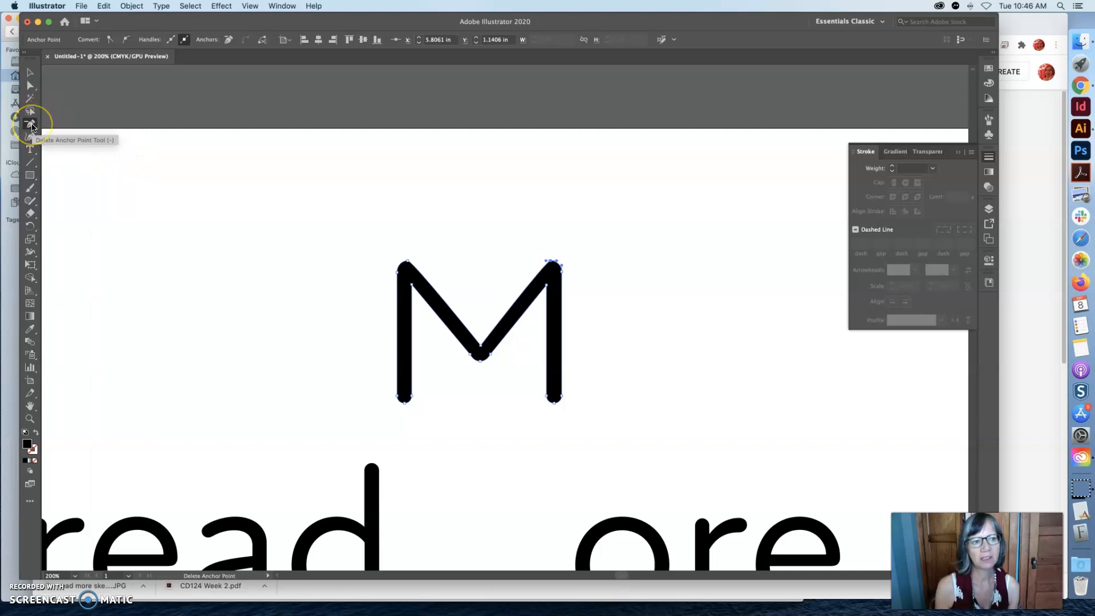
{"action": "left_click", "coordinate": [29, 87]}
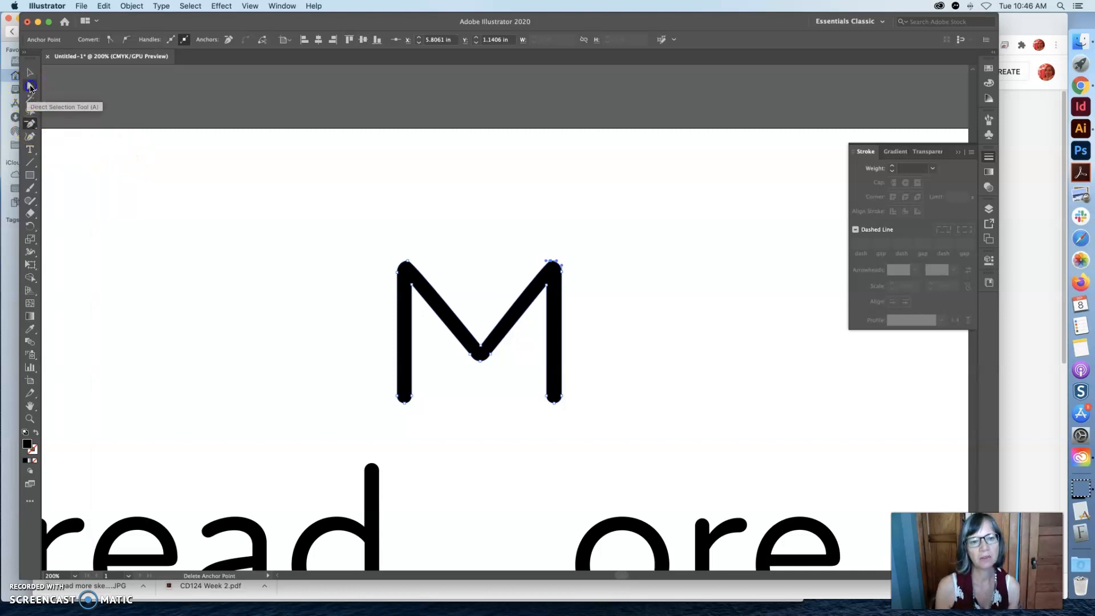
{"action": "left_click", "coordinate": [514, 378]}
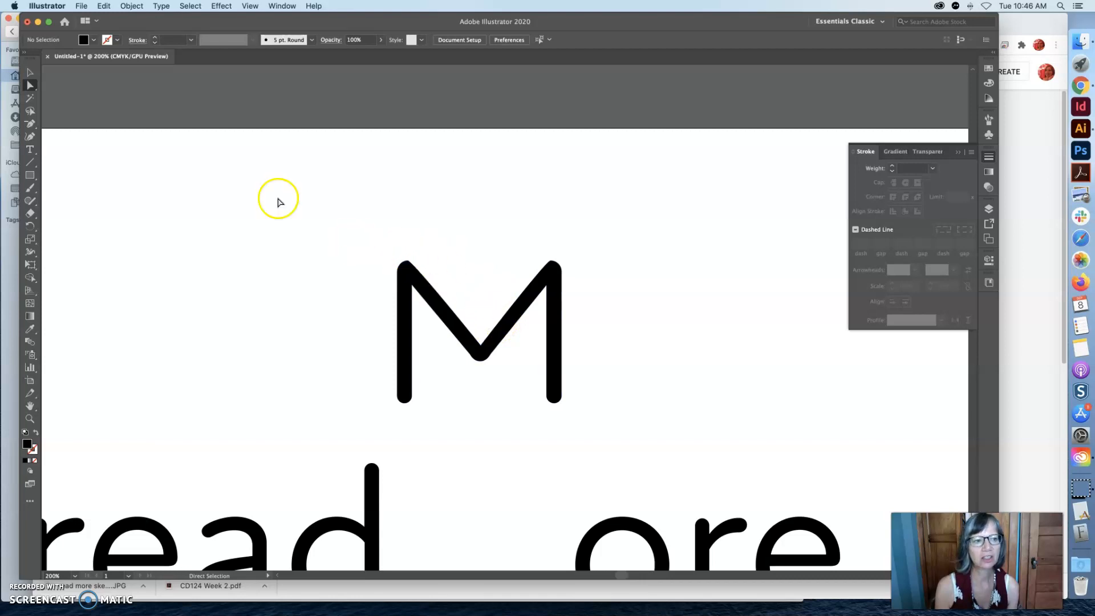
Draw a filled ellipse over the M's left diagonal, tilted to follow the stroke and about 0.57 by 1 in.
{"action": "left_click", "coordinate": [31, 176]}
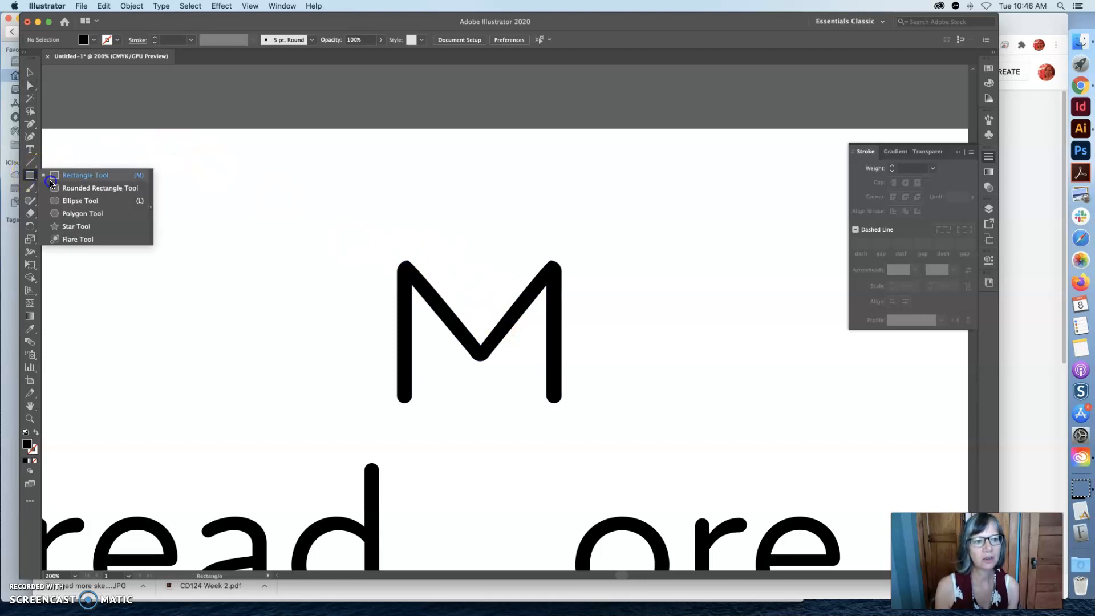
{"action": "left_click_drag", "start_coordinate": [423, 253], "coordinate": [488, 351]}
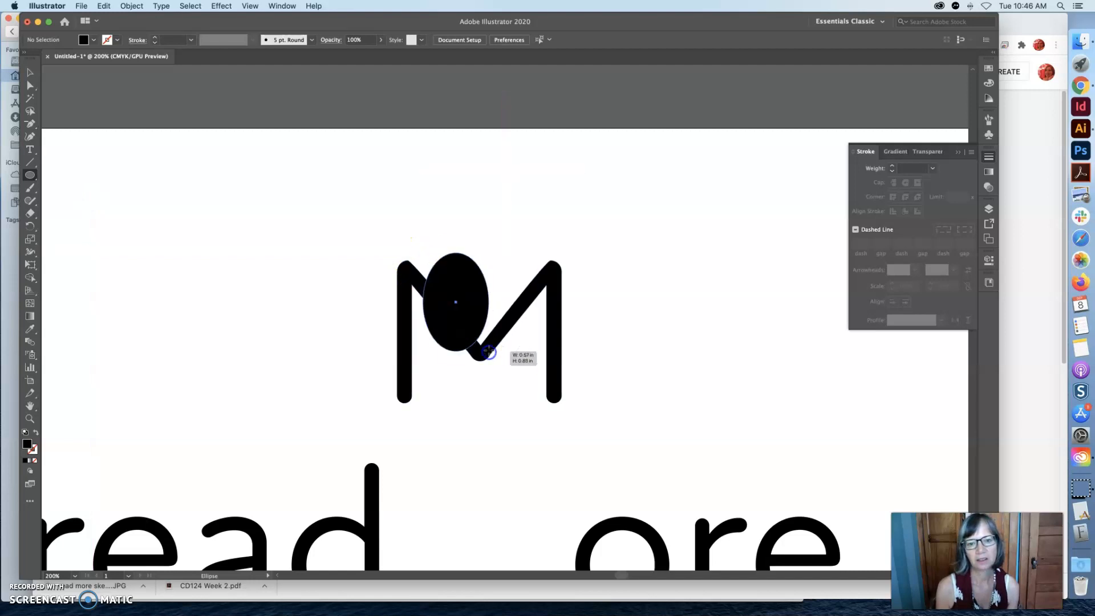
{"action": "left_click", "coordinate": [33, 72]}
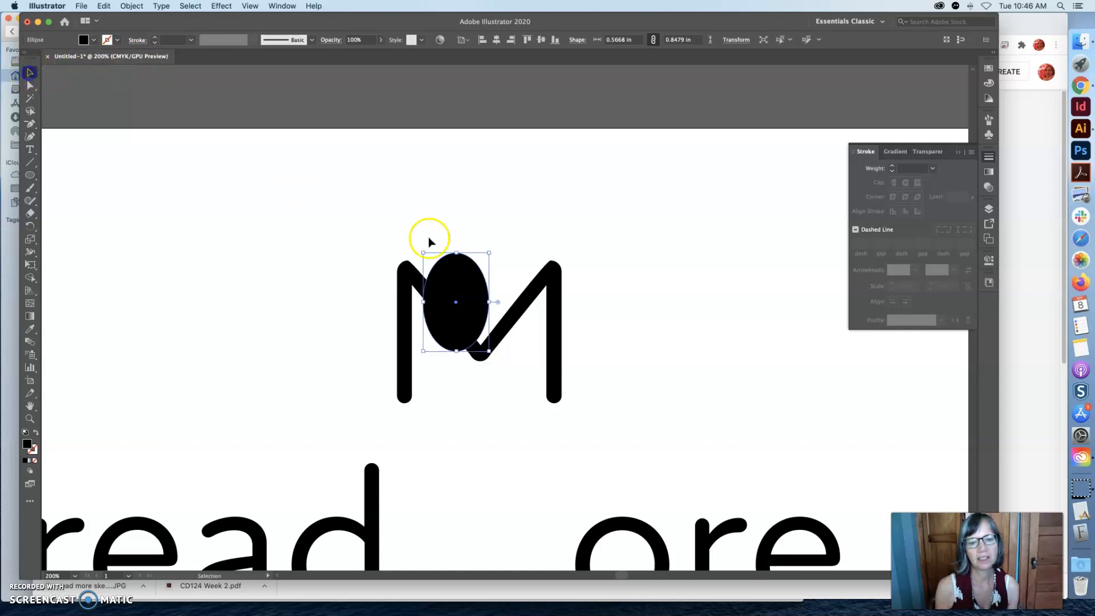
{"action": "left_click_drag", "start_coordinate": [460, 236], "coordinate": [442, 236]}
{"action": "left_click_drag", "start_coordinate": [461, 321], "coordinate": [463, 321]}
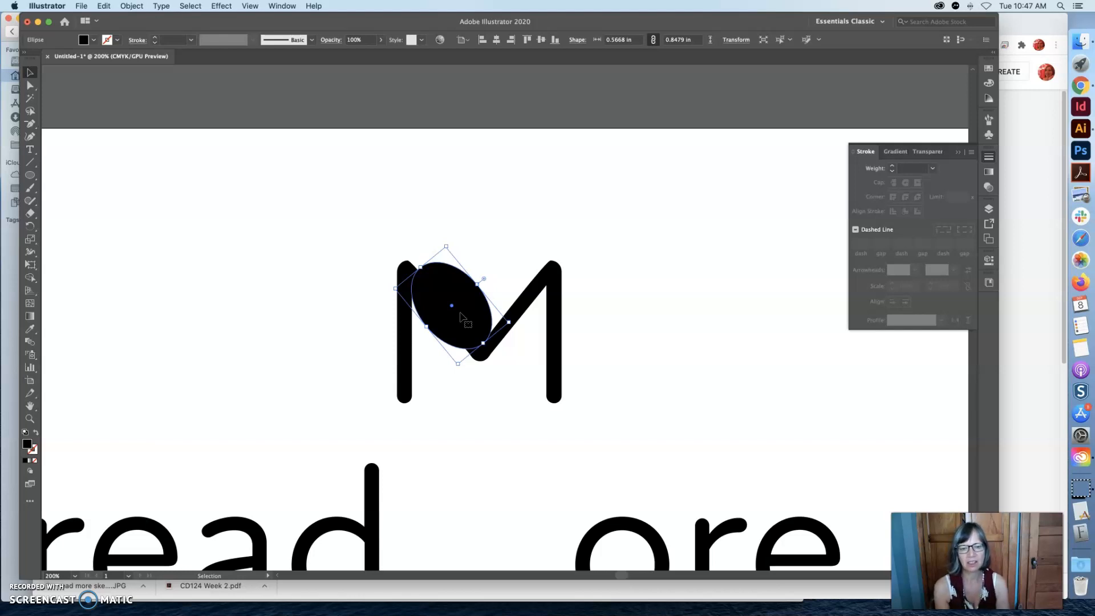
{"action": "left_click_drag", "start_coordinate": [437, 328], "coordinate": [449, 301]}
{"action": "left_click_drag", "start_coordinate": [477, 334], "coordinate": [482, 353]}
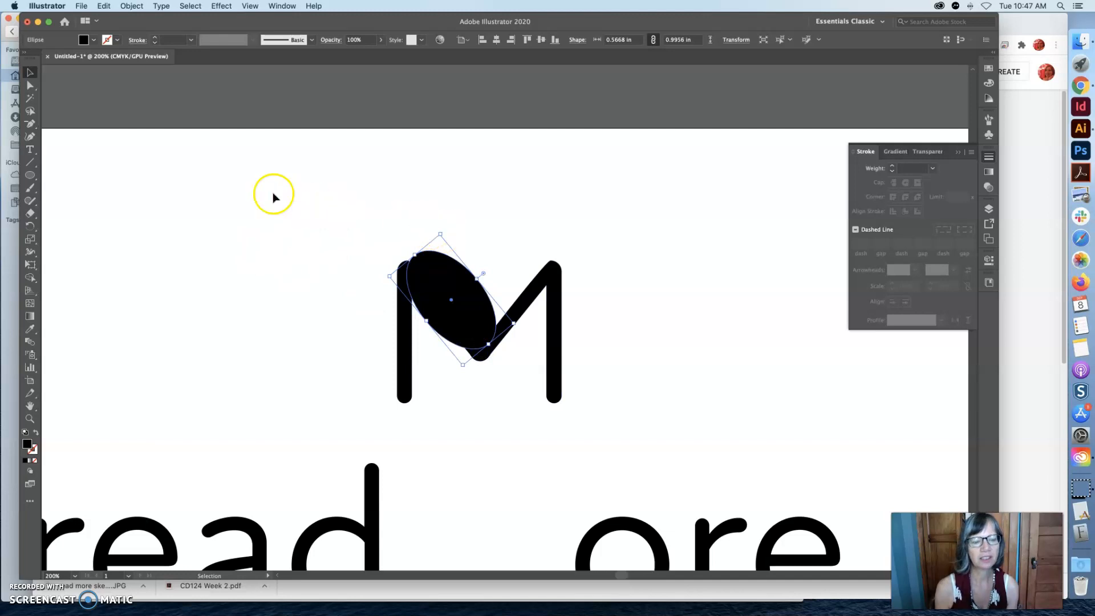
Reshape the ellipse's upper and inner anchor points so its lower edge runs flush along the M's left diagonal, and deselect it.
{"action": "left_click", "coordinate": [29, 85]}
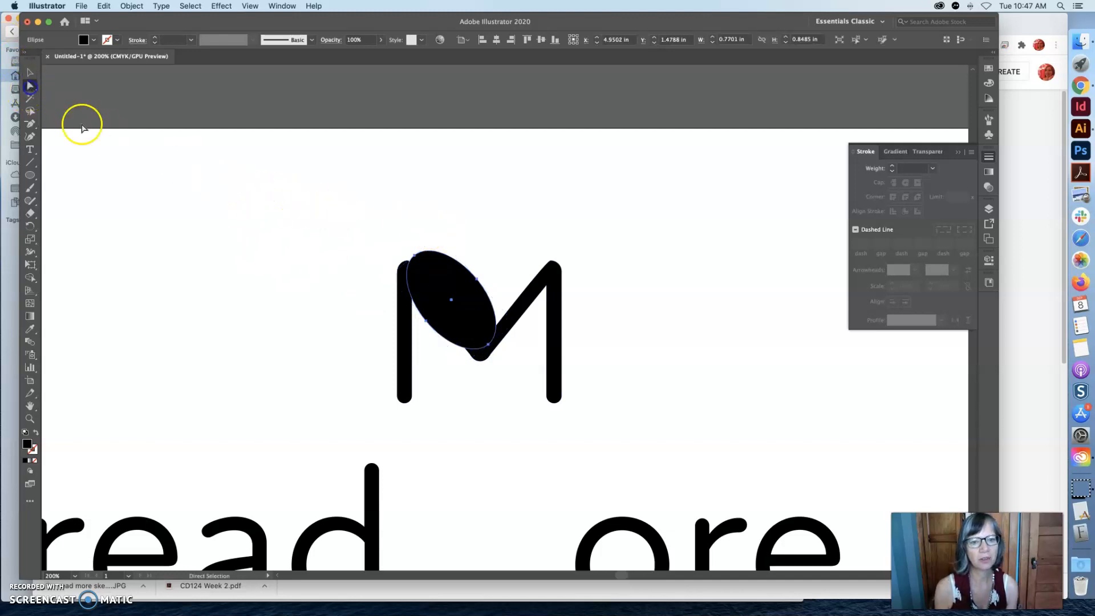
{"action": "left_click", "coordinate": [471, 224]}
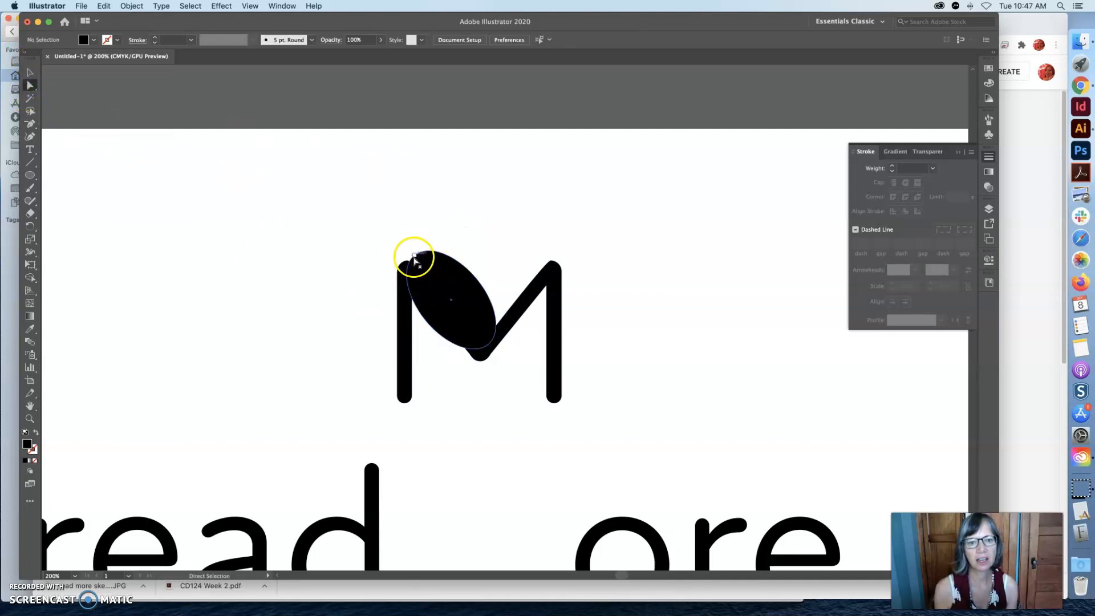
{"action": "left_click_drag", "start_coordinate": [410, 258], "coordinate": [407, 260]}
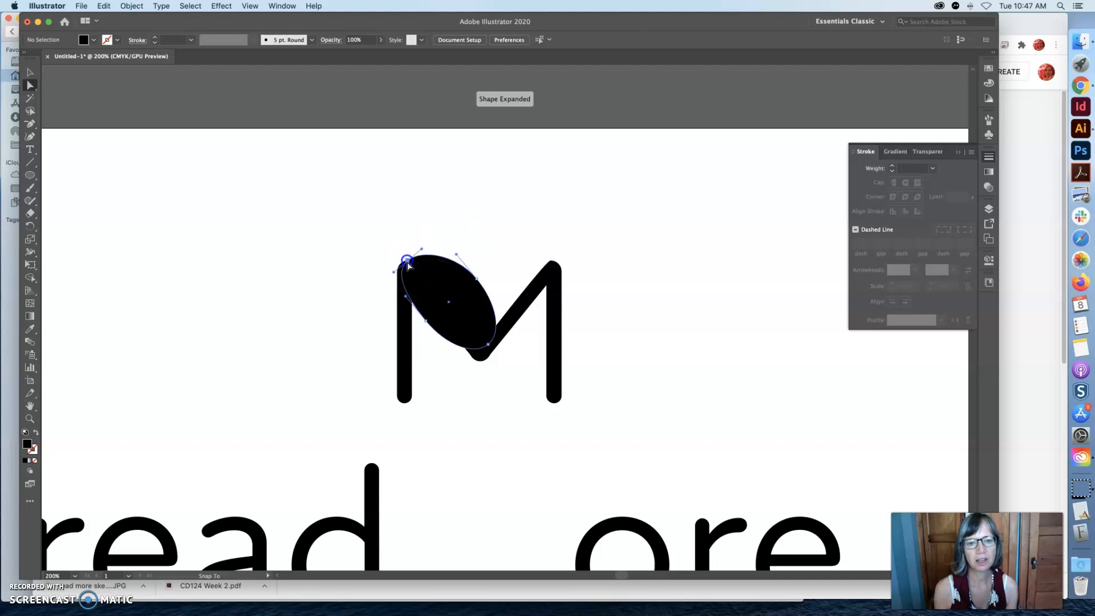
{"action": "left_click_drag", "start_coordinate": [425, 324], "coordinate": [440, 318]}
{"action": "left_click", "coordinate": [491, 335]}
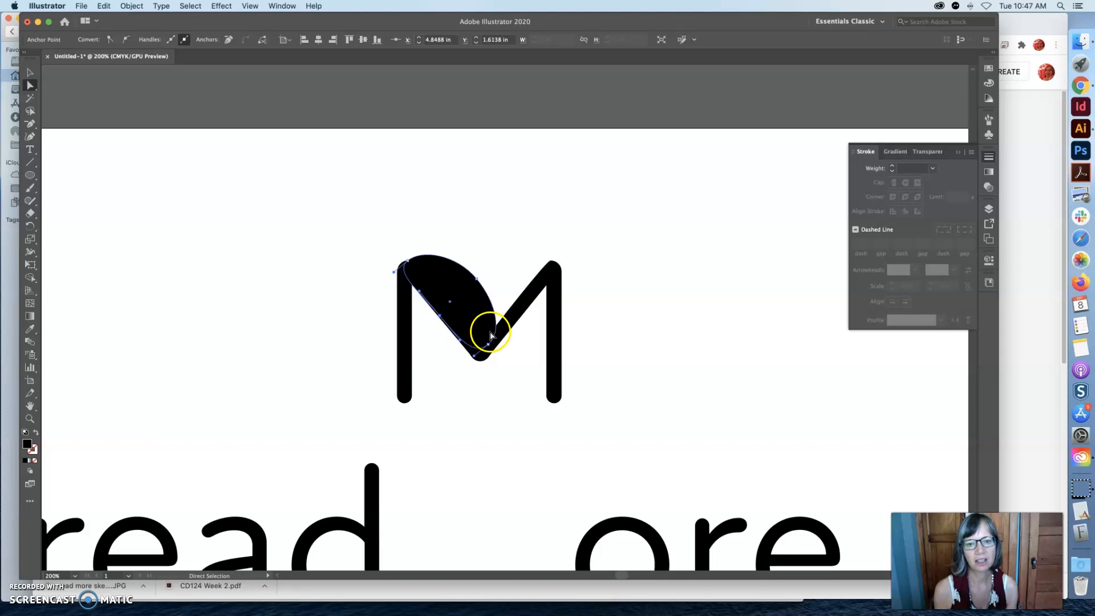
{"action": "left_click", "coordinate": [30, 73]}
{"action": "left_click", "coordinate": [117, 194]}
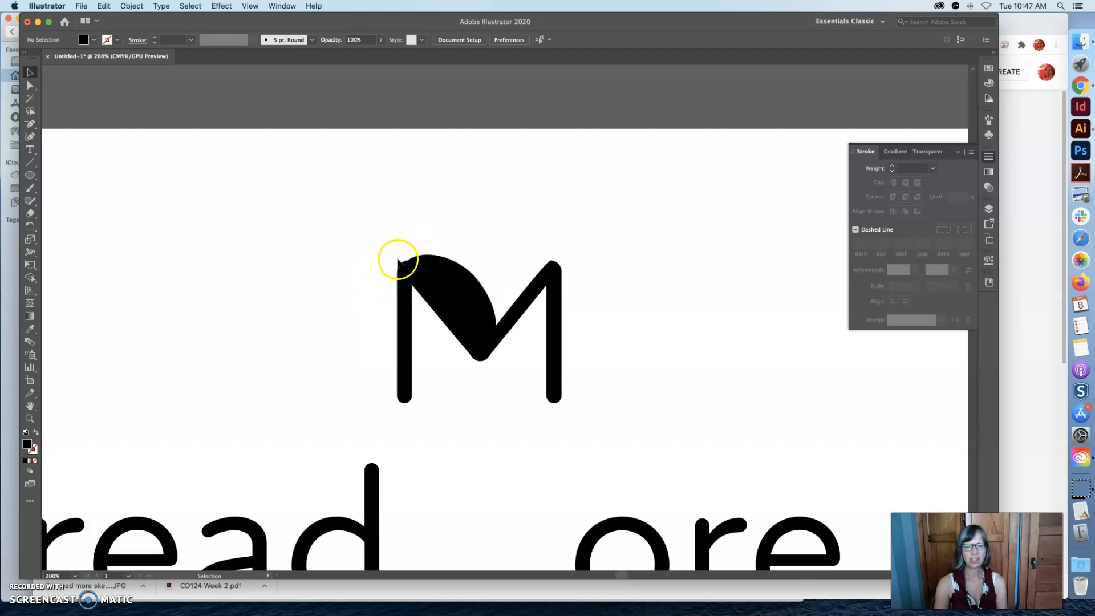
{"action": "left_click", "coordinate": [313, 212]}
Duplicate the filled half-leaf shape and rotate the copy to fit along the M's right diagonal.
{"action": "left_click", "coordinate": [442, 288]}
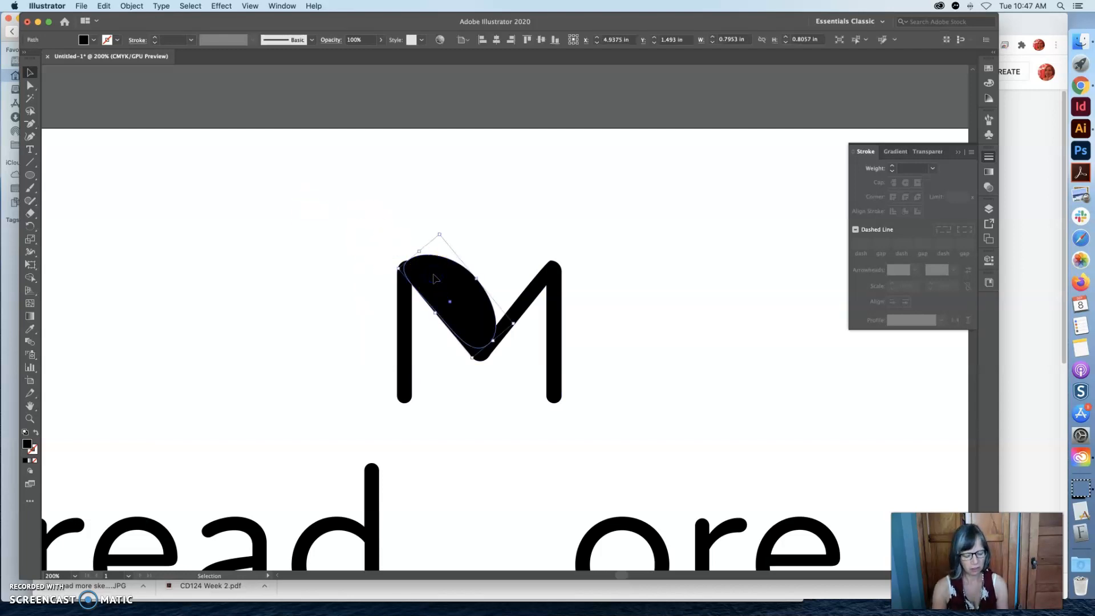
{"action": "key", "text": "a"}
{"action": "key", "text": "super+v"}
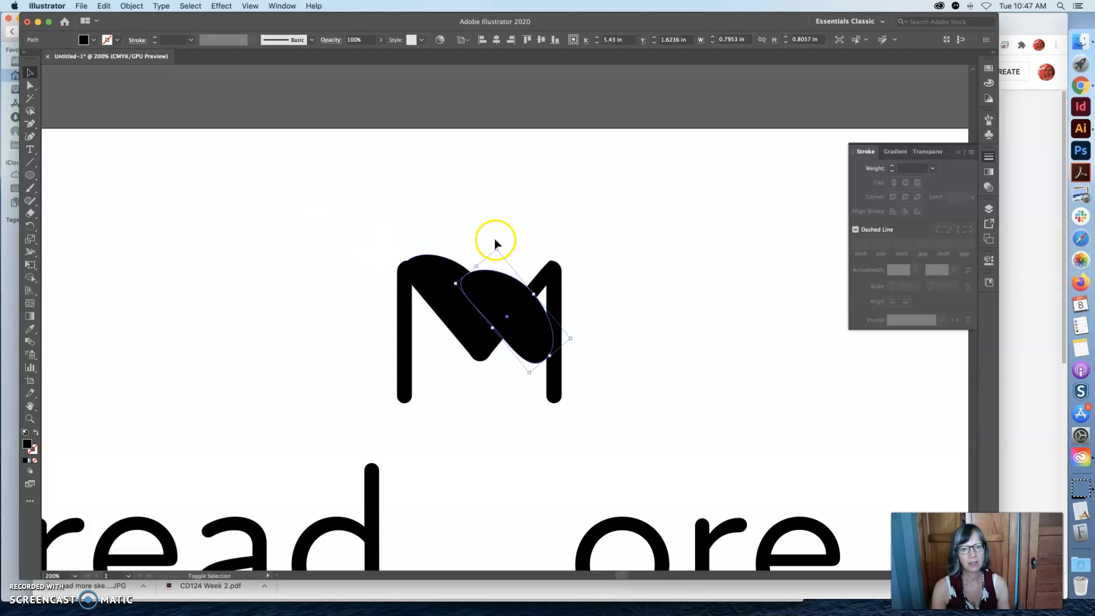
{"action": "left_click_drag", "start_coordinate": [496, 244], "coordinate": [381, 317]}
{"action": "left_click_drag", "start_coordinate": [528, 328], "coordinate": [521, 312]}
{"action": "left_click_drag", "start_coordinate": [533, 233], "coordinate": [525, 230]}
{"action": "left_click_drag", "start_coordinate": [525, 273], "coordinate": [522, 273]}
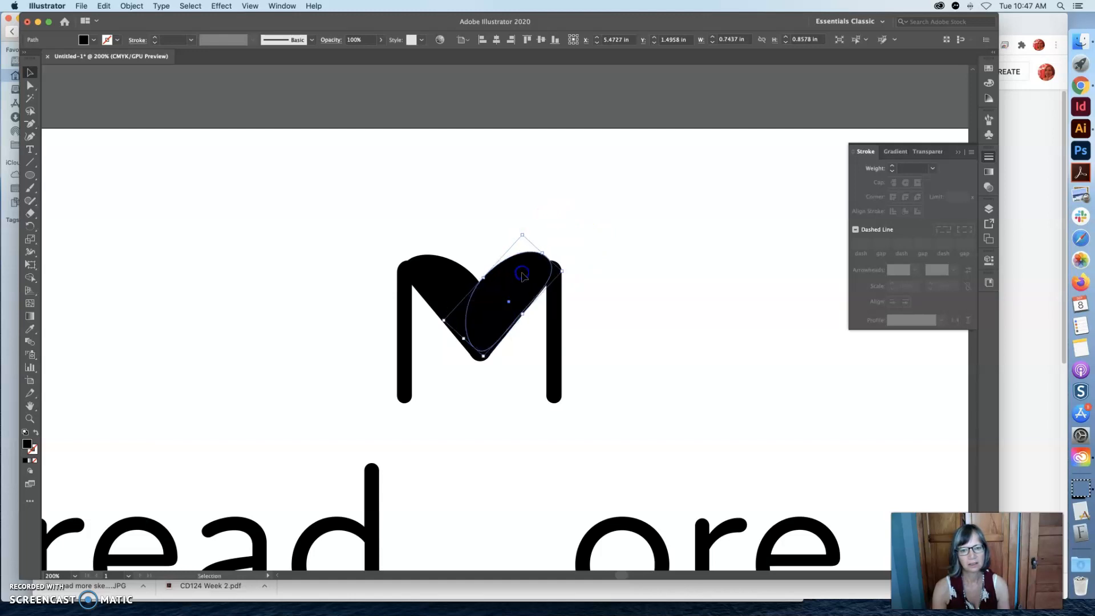
{"action": "left_click", "coordinate": [483, 236]}
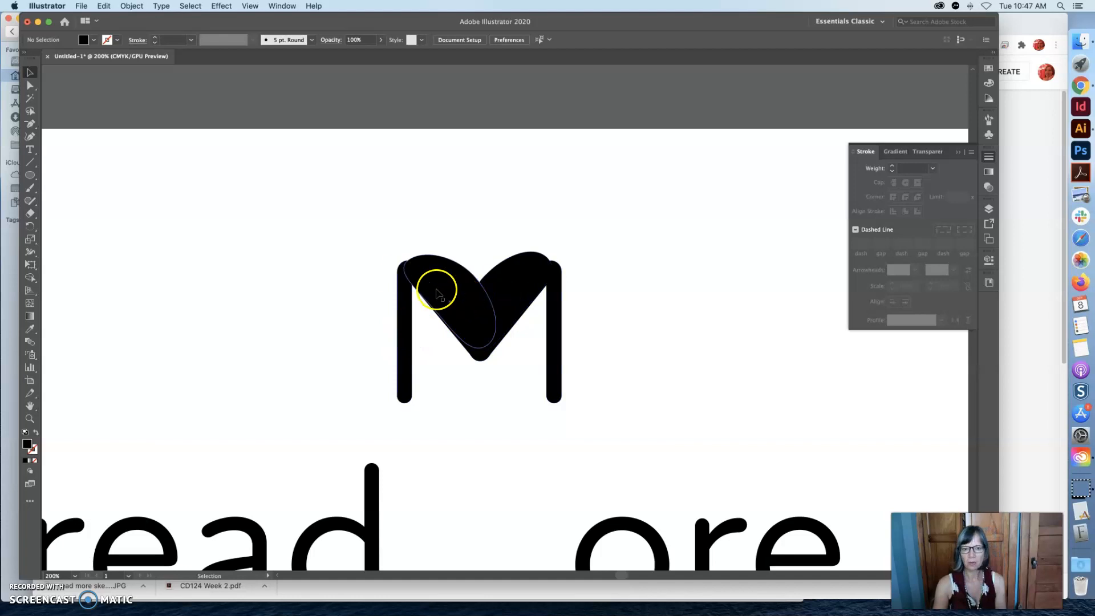
Copy the M together with both leaf shapes and place the duplicate to the right of the original.
{"action": "left_click_drag", "start_coordinate": [325, 247], "coordinate": [580, 411]}
{"action": "key", "text": "super+c"}
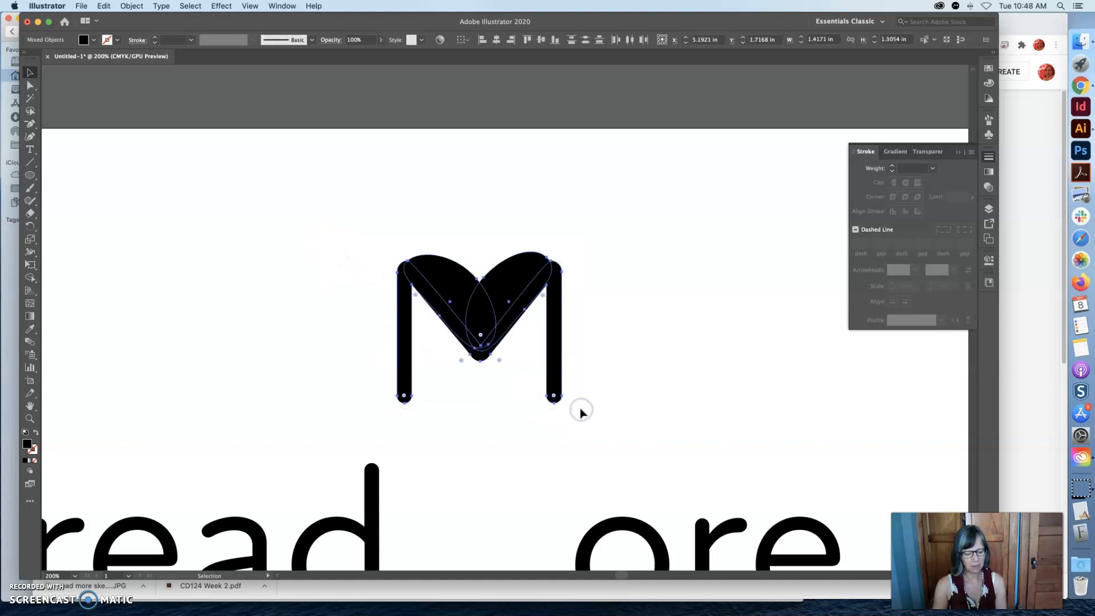
{"action": "key", "text": "super+v"}
{"action": "left_click_drag", "start_coordinate": [505, 321], "coordinate": [795, 326]}
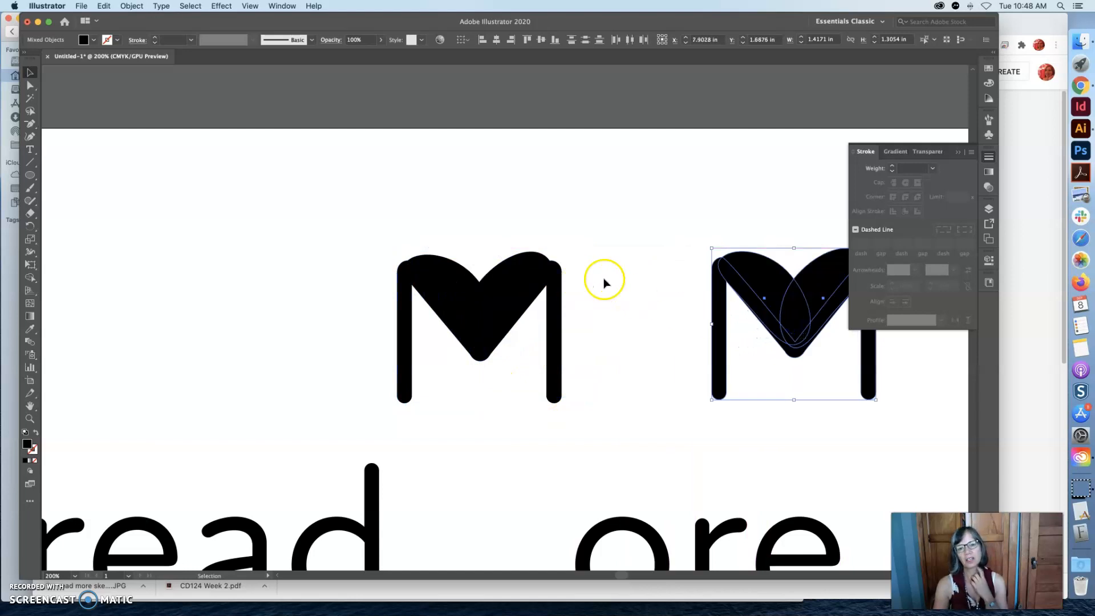
Move the original M's right leaf shape above the letter and pull its inner edge inward to form a thin crescent.
{"action": "left_click", "coordinate": [523, 281]}
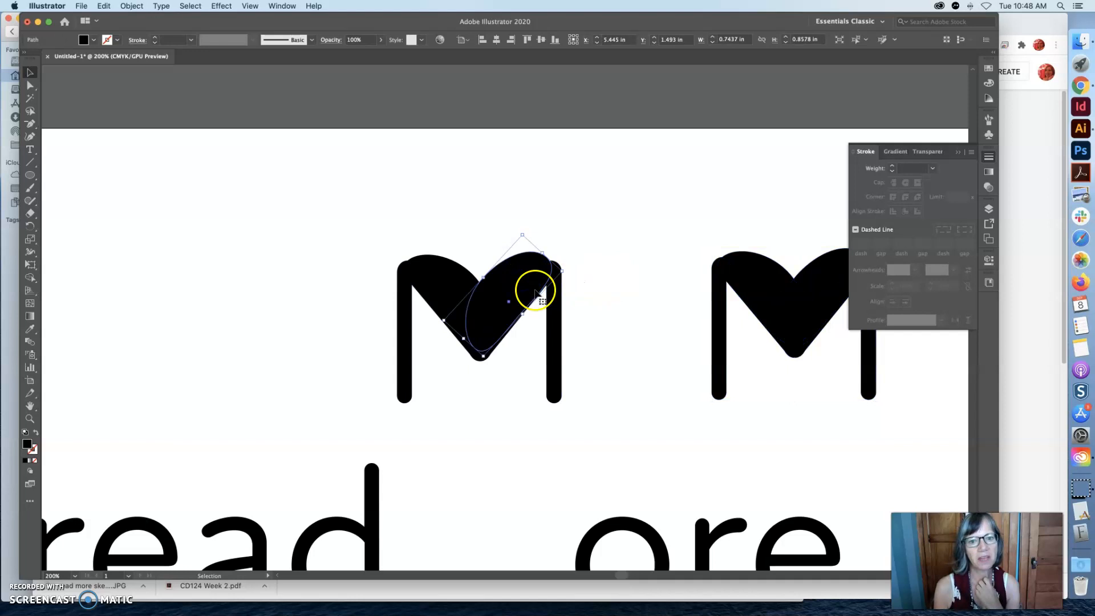
{"action": "left_click_drag", "start_coordinate": [528, 286], "coordinate": [517, 195]}
{"action": "left_click", "coordinate": [28, 85]}
{"action": "left_click", "coordinate": [521, 206]}
{"action": "left_click", "coordinate": [526, 216]}
{"action": "left_click_drag", "start_coordinate": [526, 215], "coordinate": [553, 167]}
{"action": "left_click", "coordinate": [544, 171]}
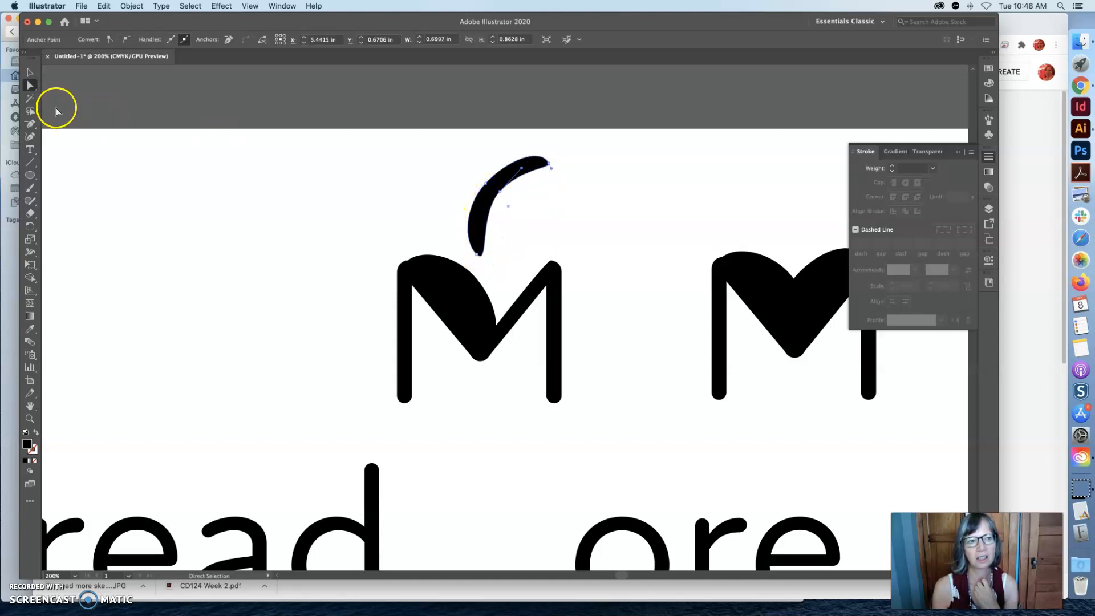
Move the crescent back into the M's right diagonal area and shift the left leaf shape clear of the letter.
{"action": "left_click", "coordinate": [31, 71]}
{"action": "left_click", "coordinate": [489, 183]}
{"action": "left_click_drag", "start_coordinate": [489, 183], "coordinate": [491, 281]}
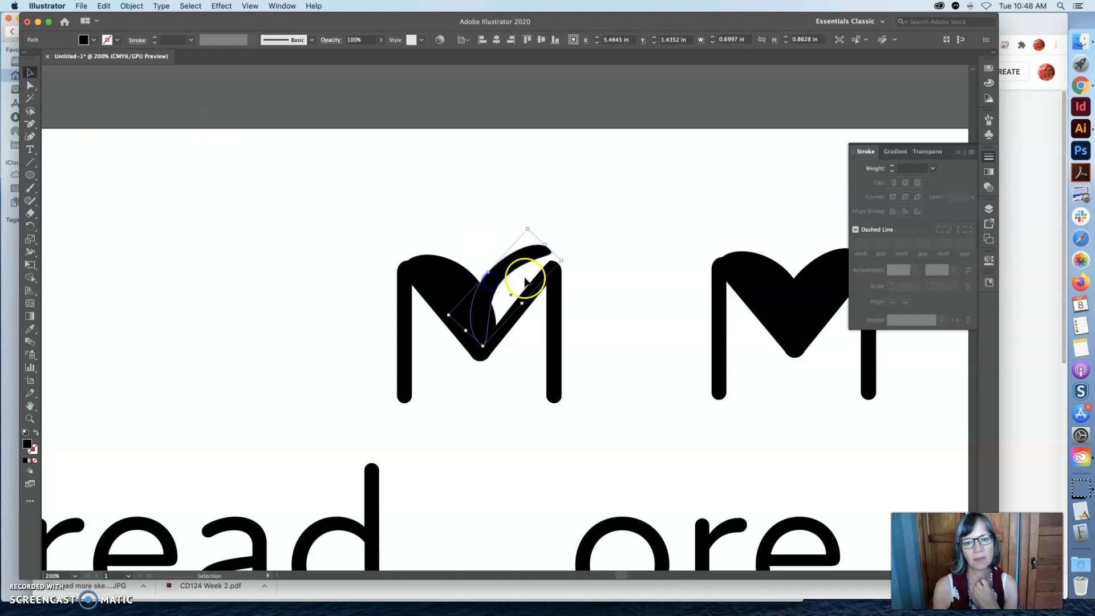
{"action": "left_click", "coordinate": [581, 254]}
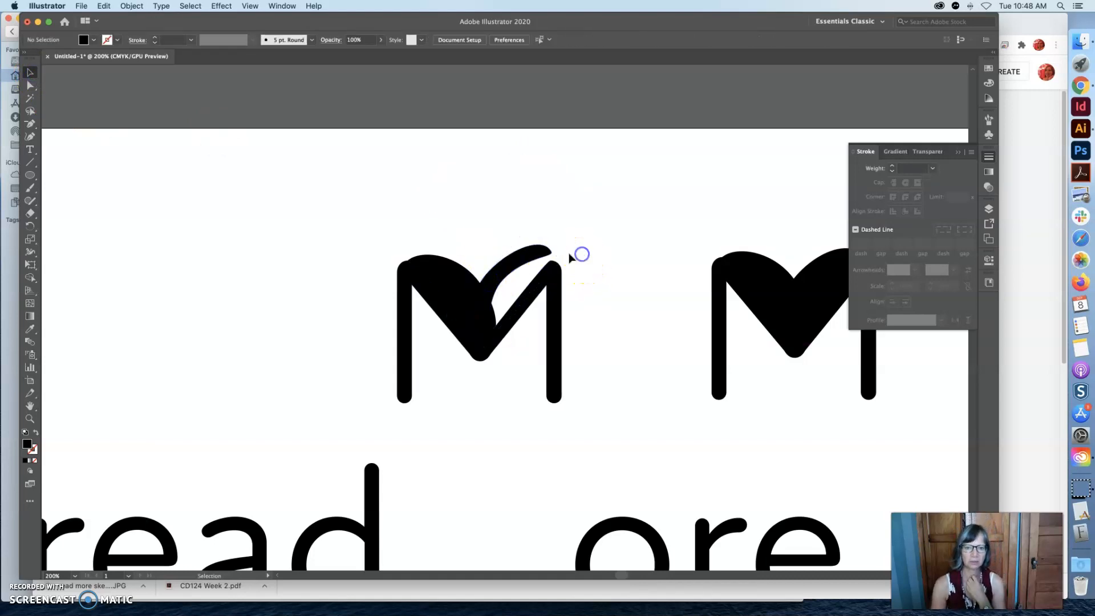
{"action": "left_click", "coordinate": [447, 274]}
{"action": "left_click_drag", "start_coordinate": [447, 279], "coordinate": [210, 206]}
Raise the crescent slightly above the M and add two anchor points to its inner edge, one near each end.
{"action": "left_click", "coordinate": [507, 267]}
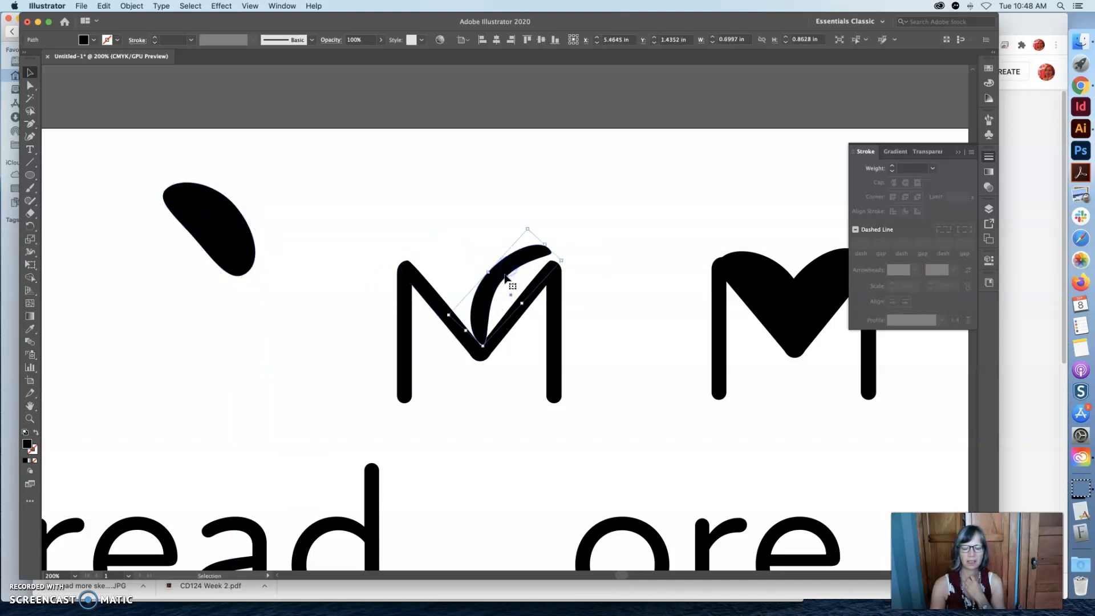
{"action": "mouse_move", "coordinate": [490, 287]}
{"action": "left_mouse_down"}
{"action": "mouse_move", "coordinate": [521, 268]}
{"action": "mouse_move", "coordinate": [496, 293]}
{"action": "mouse_move", "coordinate": [498, 256]}
{"action": "mouse_move", "coordinate": [493, 268]}
{"action": "left_mouse_up"}
{"action": "key", "text": "super+space"}
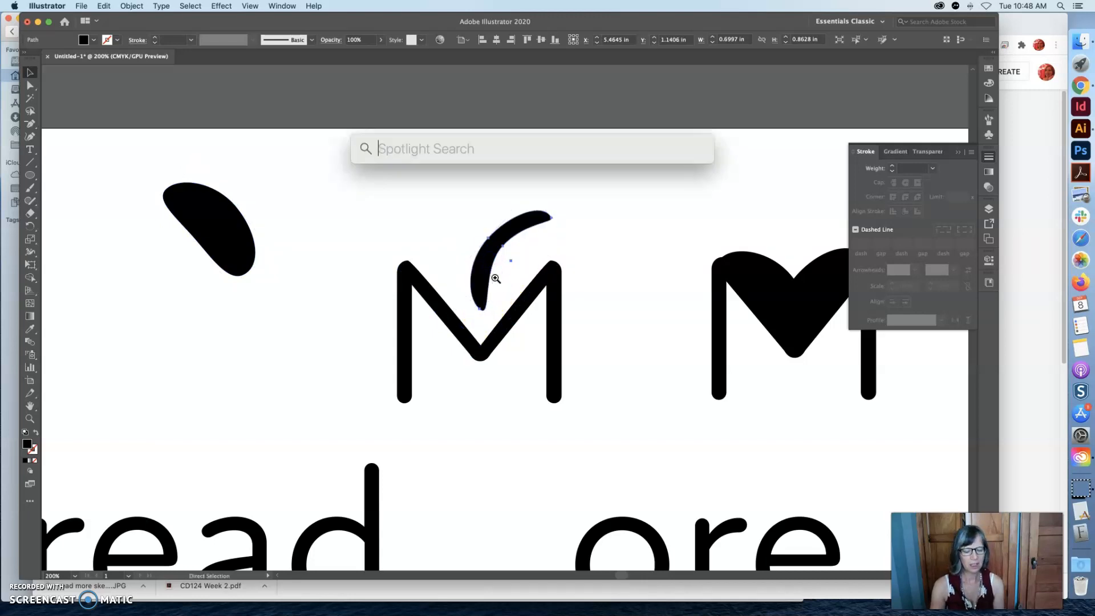
{"action": "left_click", "coordinate": [491, 278], "text": "super"}
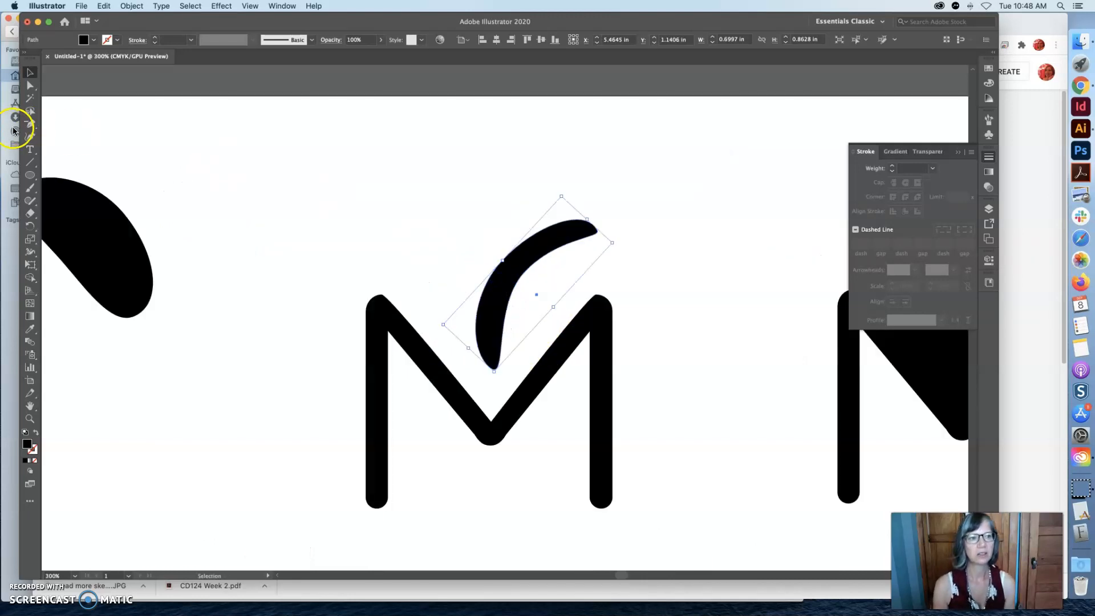
{"action": "left_click", "coordinate": [31, 127]}
{"action": "left_click", "coordinate": [32, 127]}
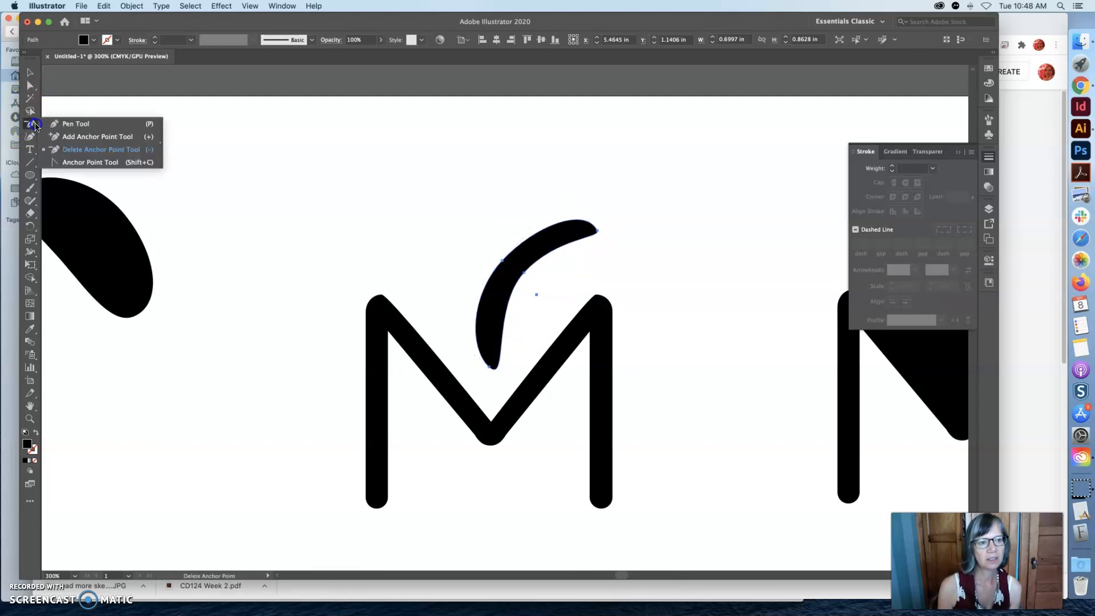
{"action": "left_click", "coordinate": [77, 138]}
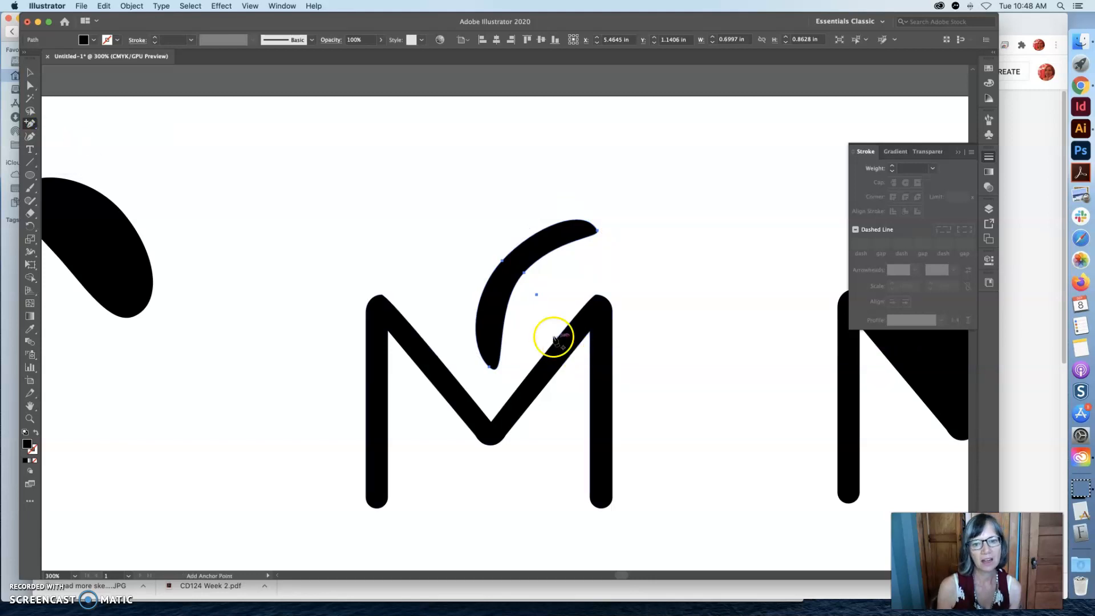
{"action": "left_click", "coordinate": [503, 328]}
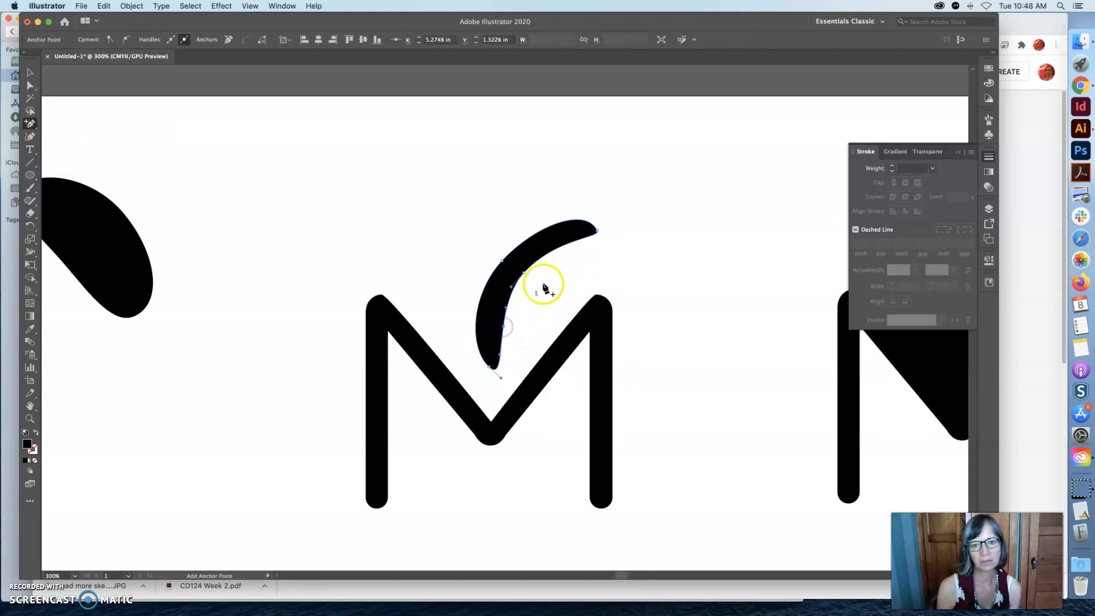
{"action": "left_click", "coordinate": [572, 243]}
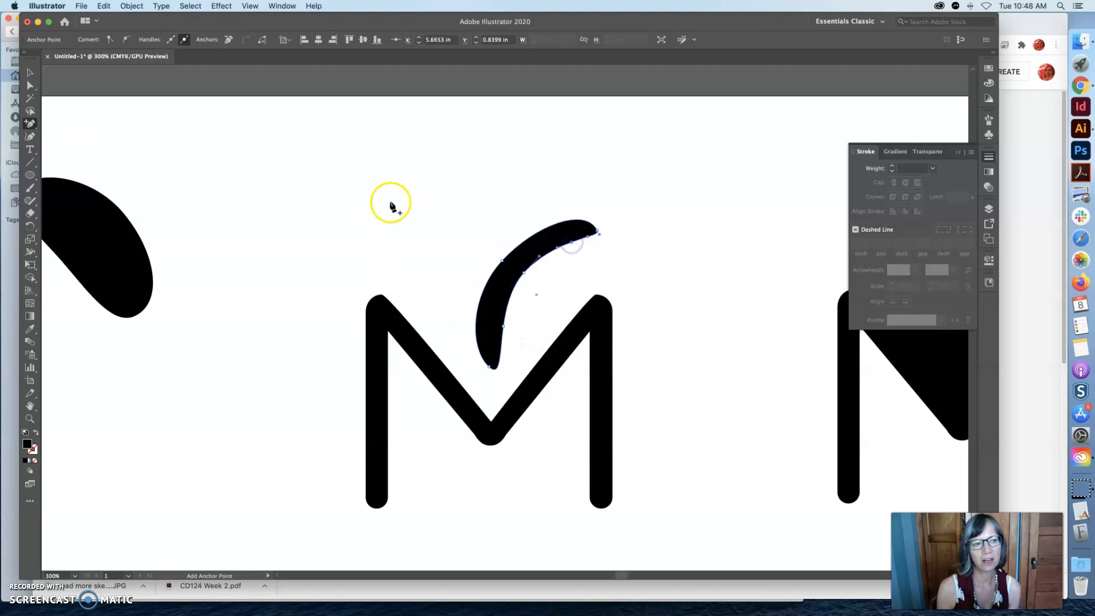
Shift the new inner-edge anchor points toward the outer curve to slim and smooth both ends of the crescent.
{"action": "left_click", "coordinate": [30, 86]}
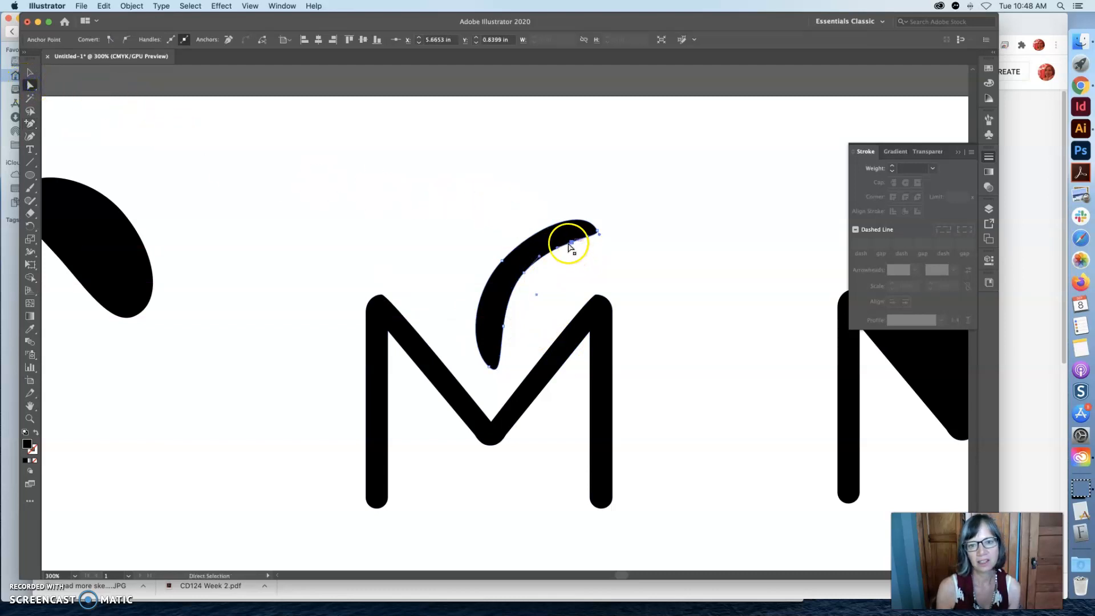
{"action": "left_click", "coordinate": [505, 313]}
{"action": "left_click", "coordinate": [501, 328]}
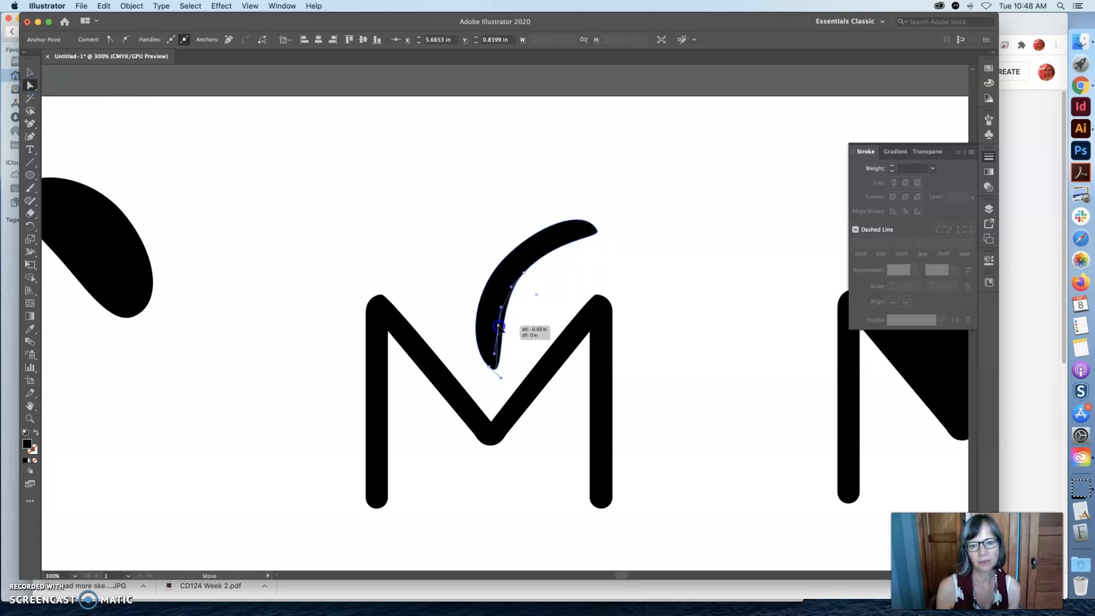
{"action": "left_click", "coordinate": [30, 72]}
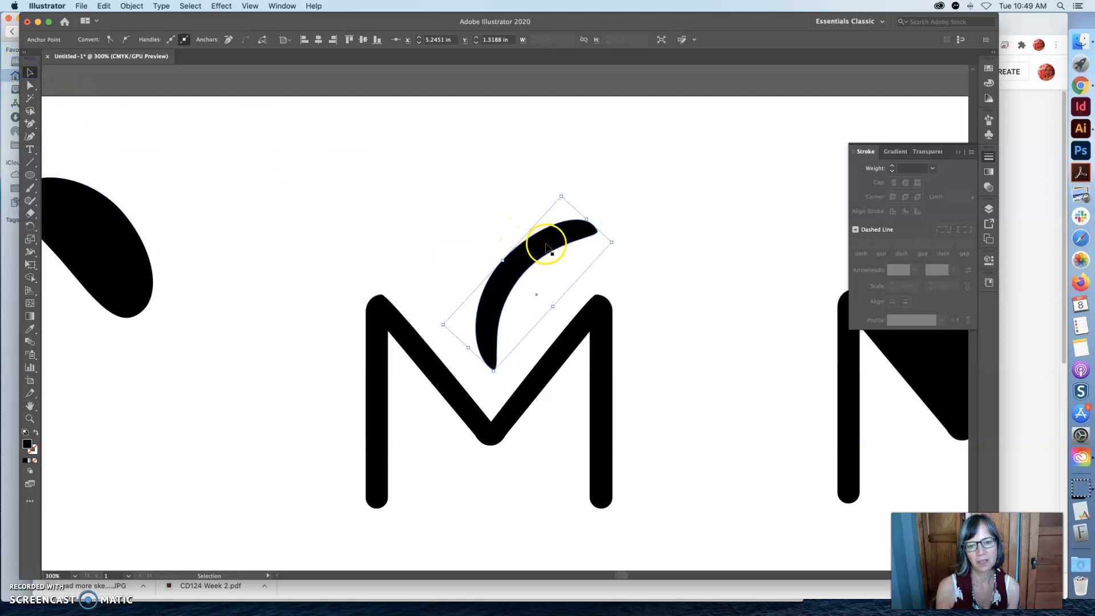
{"action": "left_click", "coordinate": [30, 86]}
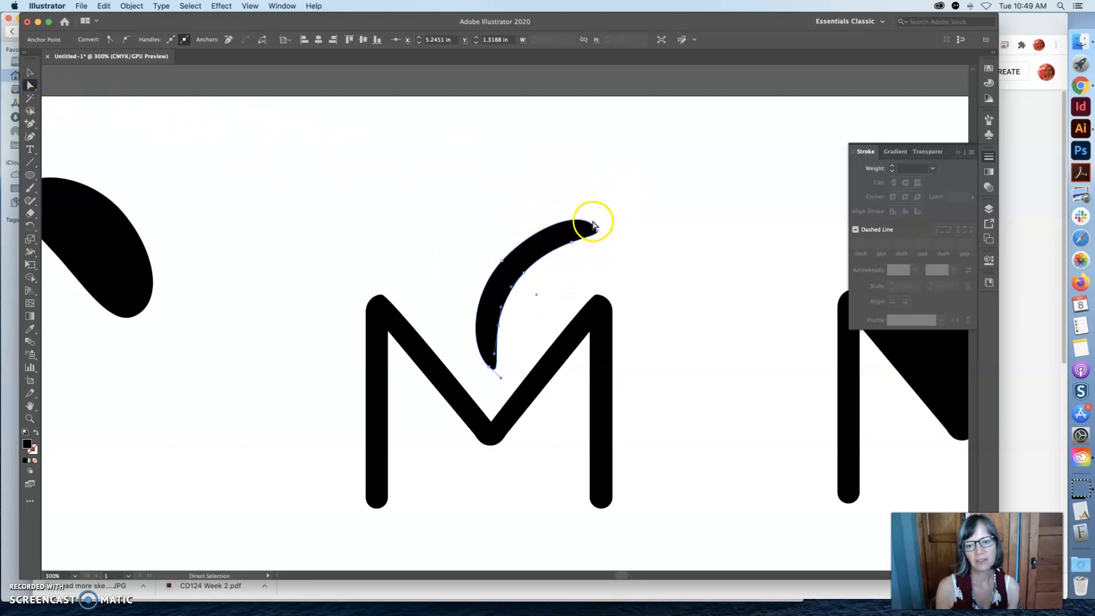
{"action": "left_click_drag", "start_coordinate": [595, 235], "coordinate": [593, 352]}
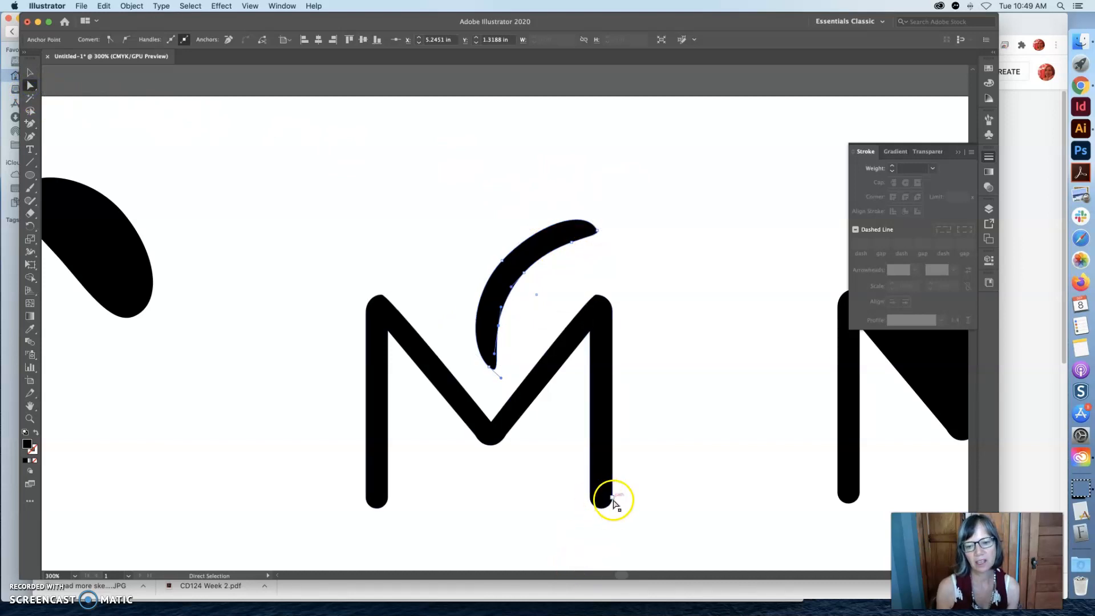
{"action": "left_click_drag", "start_coordinate": [593, 250], "coordinate": [569, 241]}
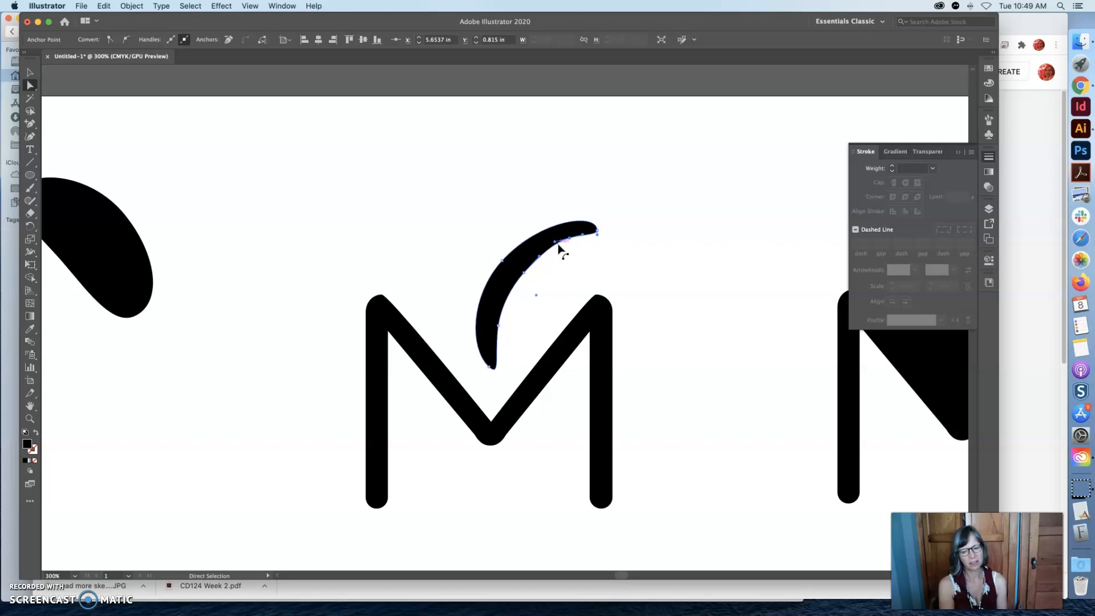
Move the crescent down so its lower tip sits in the M's central V, and deselect it.
{"action": "left_click", "coordinate": [31, 72]}
{"action": "left_click_drag", "start_coordinate": [493, 308], "coordinate": [502, 358]}
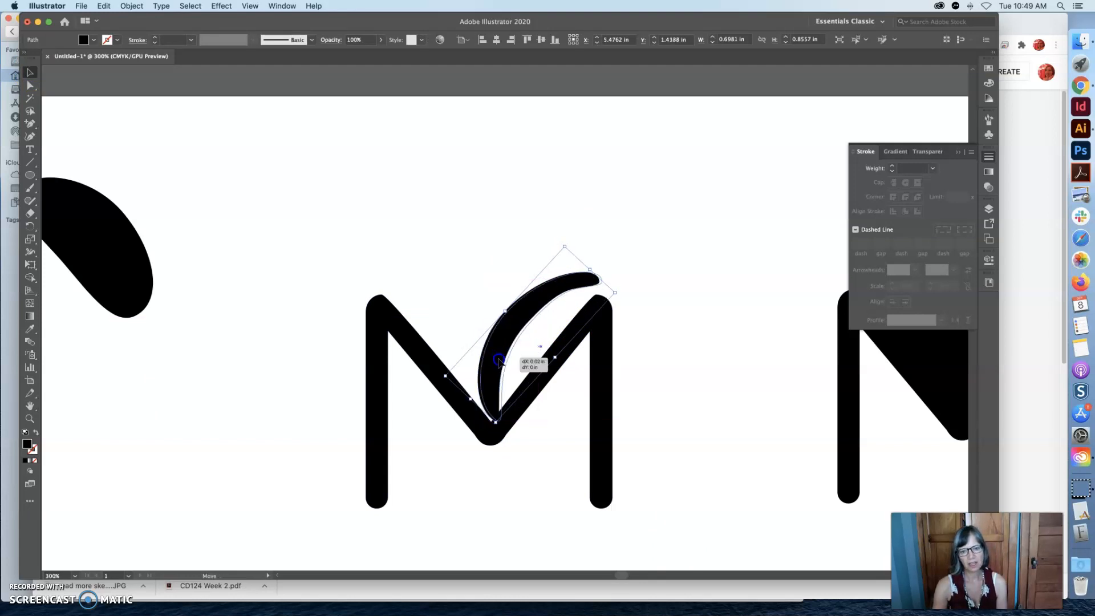
{"action": "left_click", "coordinate": [705, 327]}
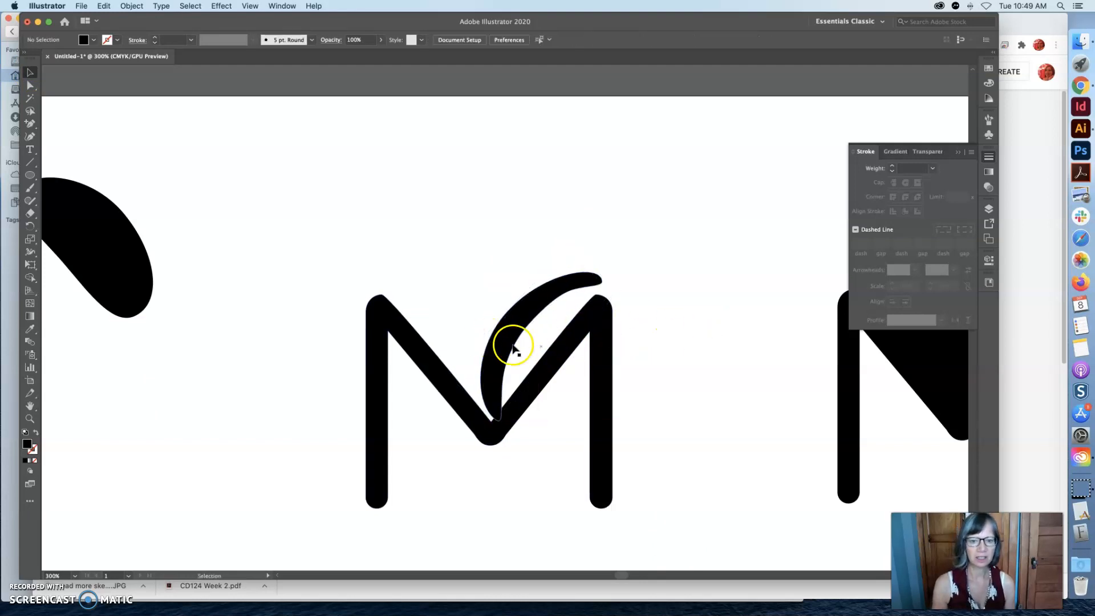
Duplicate the crescent and shift the original toward the M's upper right so the two curves sit side by side.
{"action": "left_click", "coordinate": [511, 349]}
{"action": "key", "text": "super+c"}
{"action": "key", "text": "super+v"}
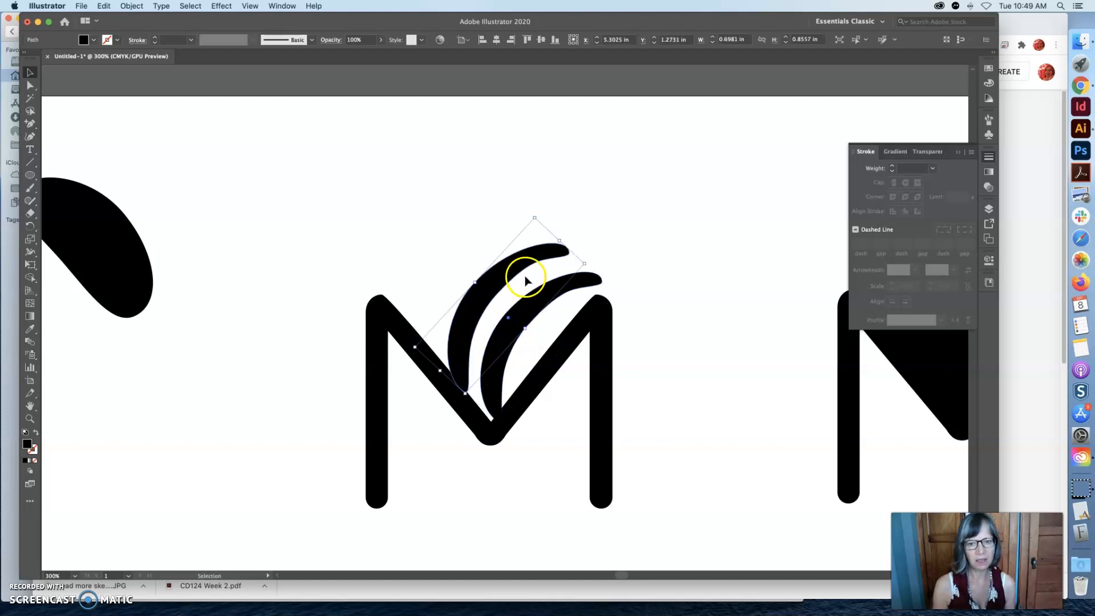
{"action": "left_click_drag", "start_coordinate": [477, 313], "coordinate": [614, 259]}
{"action": "left_click", "coordinate": [599, 283]}
{"action": "left_click", "coordinate": [673, 253]}
Nudge the outer crescent close to the inner one, rotate it slightly counterclockwise so their lower ends overlap, and deselect it.
{"action": "left_click", "coordinate": [509, 298]}
{"action": "left_click_drag", "start_coordinate": [509, 298], "coordinate": [512, 301]}
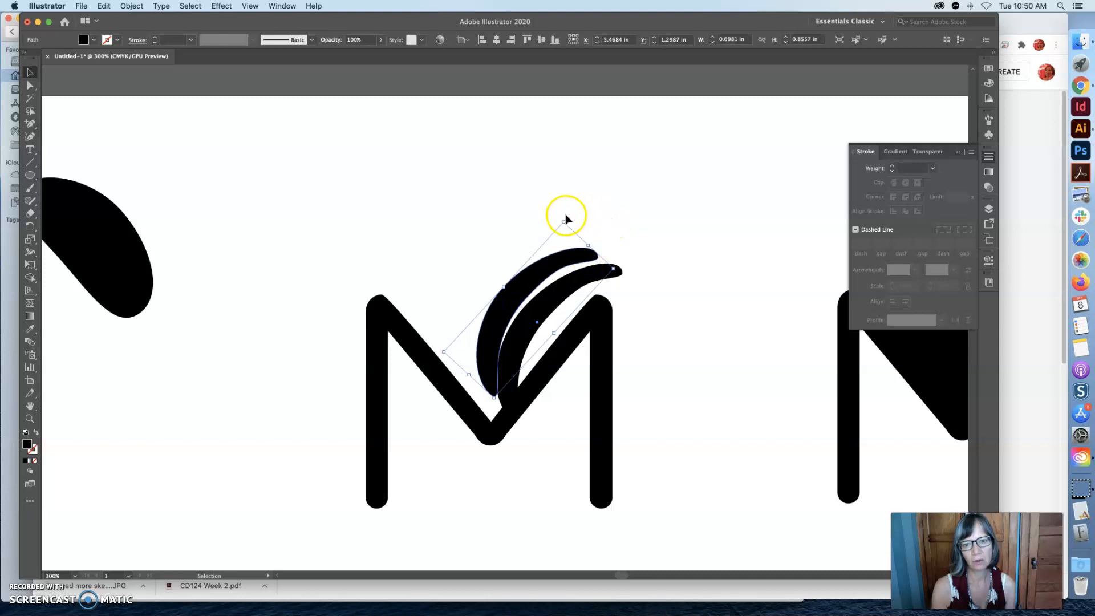
{"action": "left_click_drag", "start_coordinate": [565, 219], "coordinate": [556, 217]}
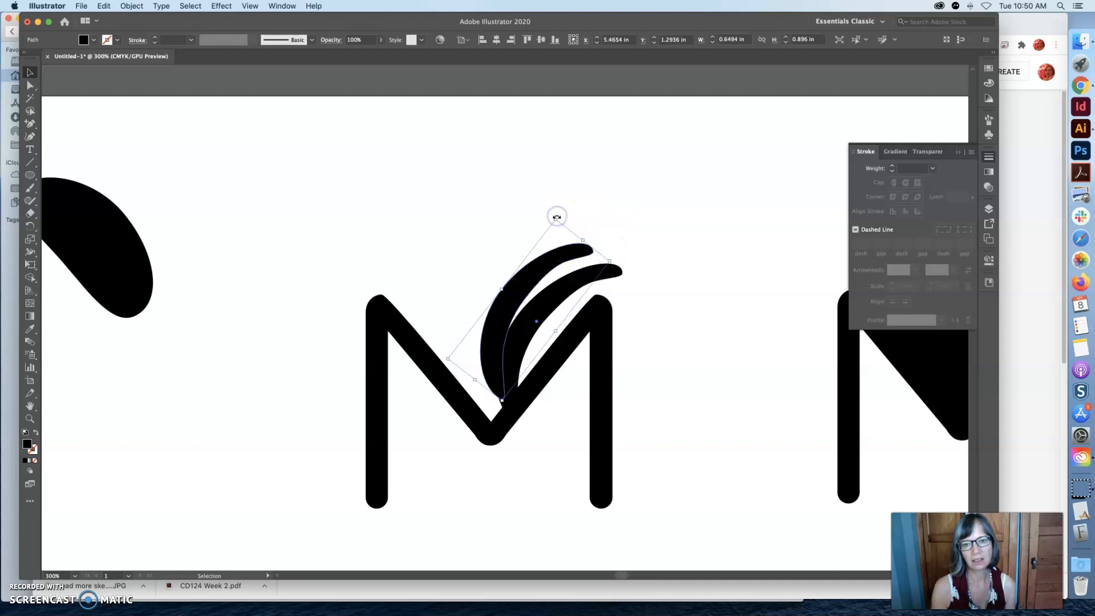
{"action": "left_click", "coordinate": [600, 232]}
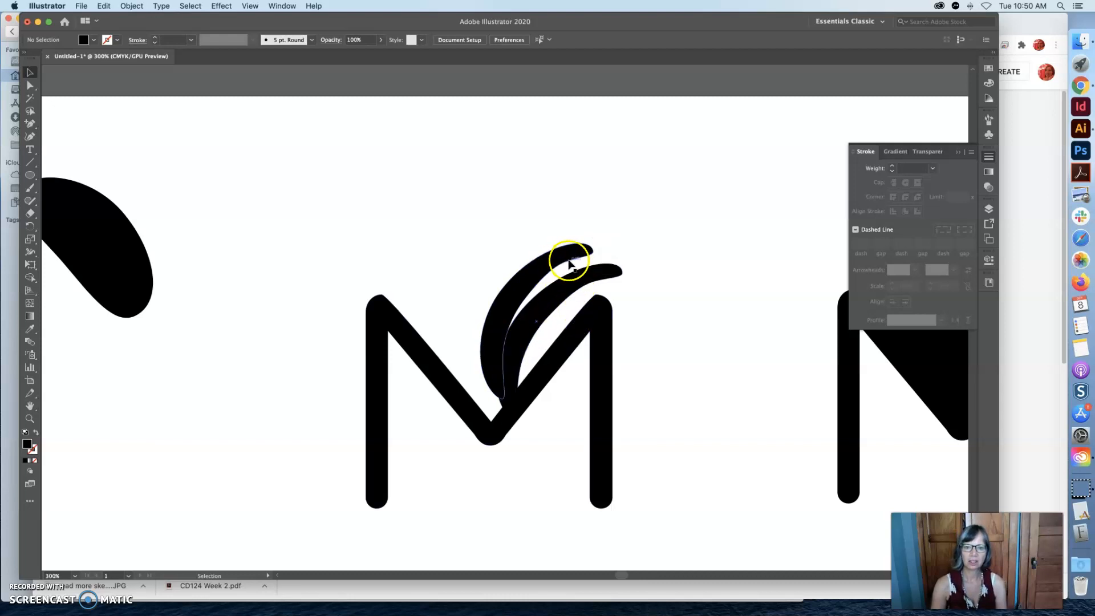
Fine-tune the inner-edge anchor points near the upper ends of both crescents with Direct Selection.
{"action": "left_click", "coordinate": [30, 84]}
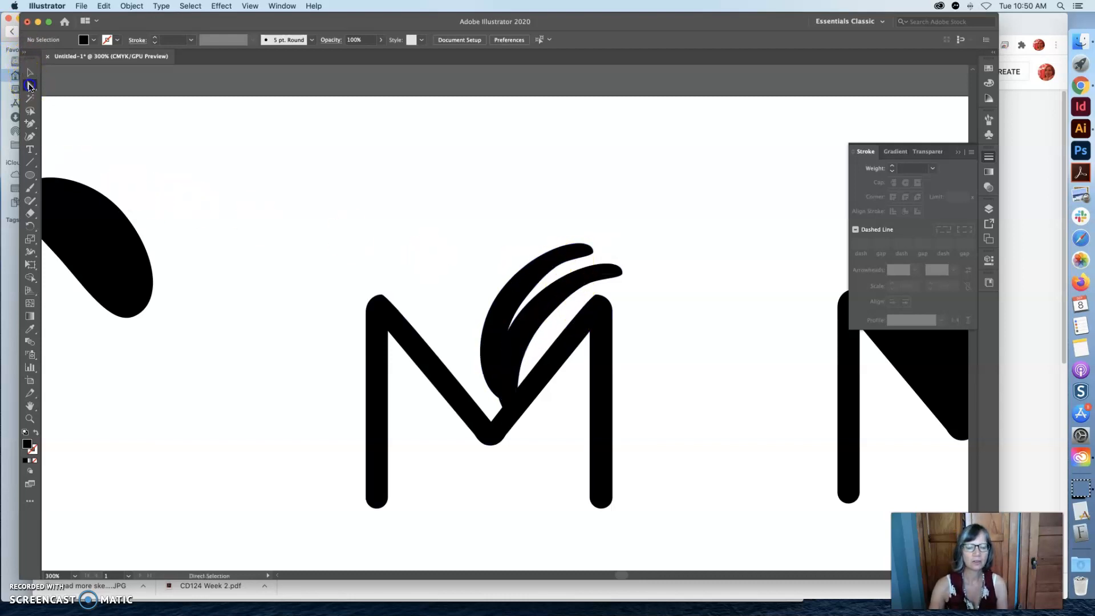
{"action": "left_click", "coordinate": [571, 260]}
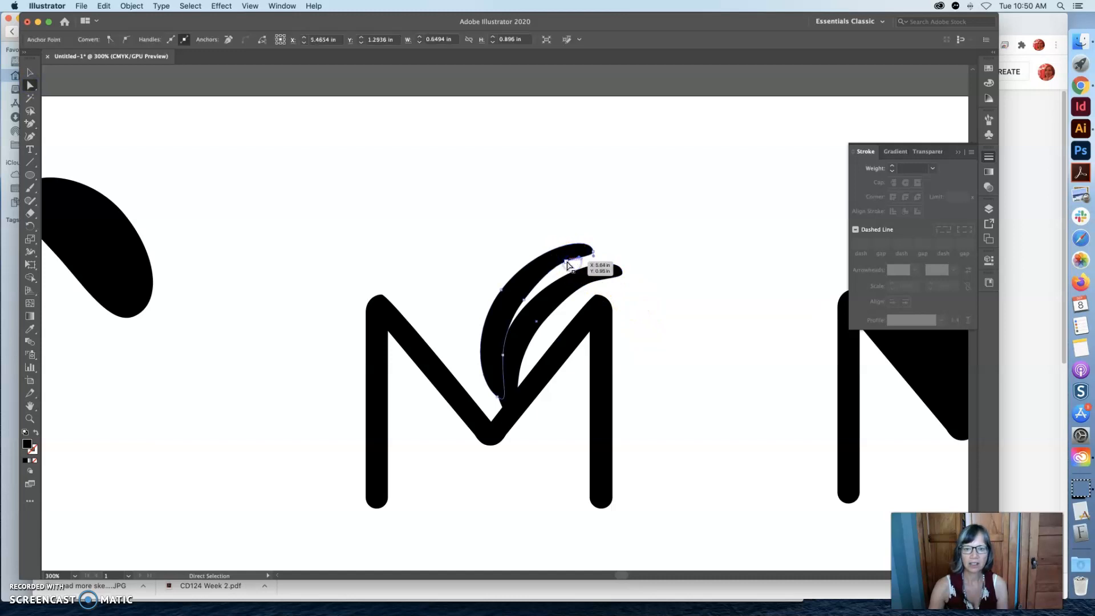
{"action": "left_click", "coordinate": [554, 267]}
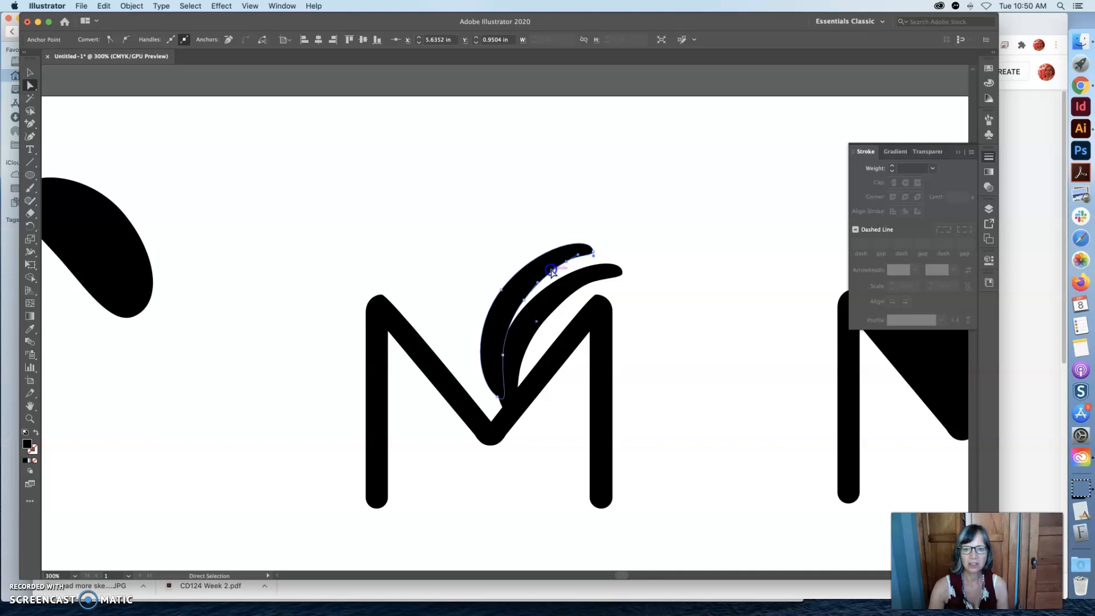
{"action": "left_click", "coordinate": [591, 282]}
{"action": "left_click_drag", "start_coordinate": [579, 290], "coordinate": [579, 290]}
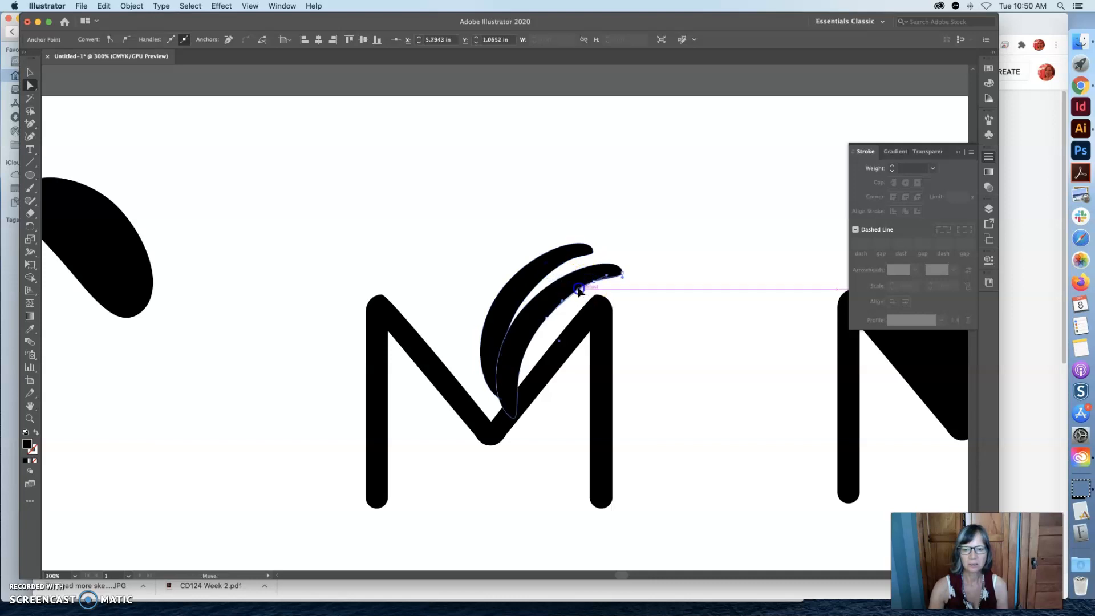
{"action": "left_click", "coordinate": [621, 248]}
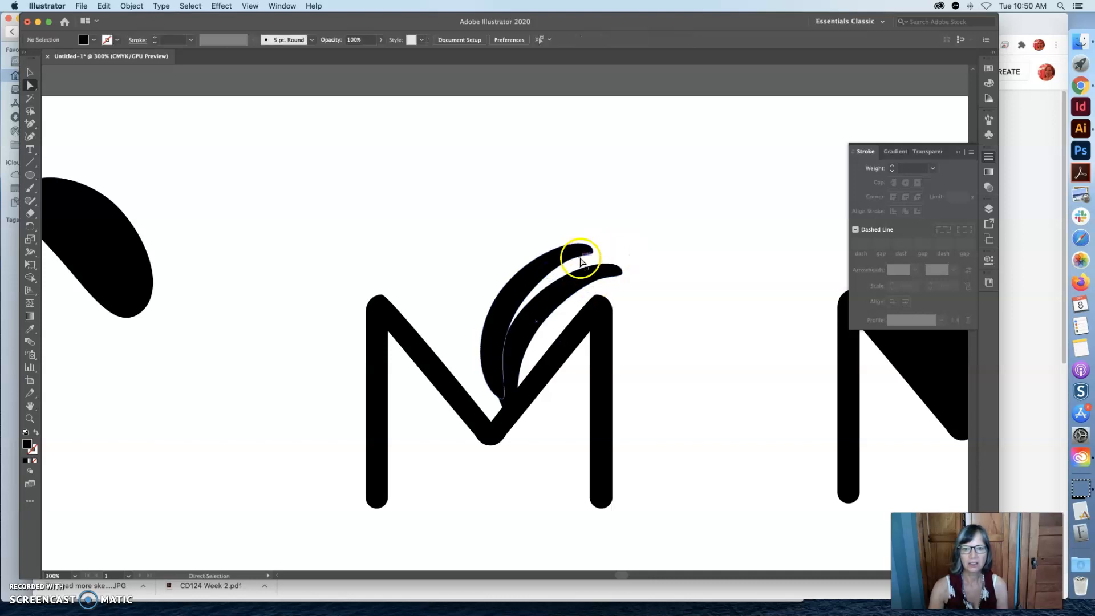
Select the outer crescent's anchor near its tip, and nudge the inner crescent's upper inner-edge anchor slightly.
{"action": "left_click", "coordinate": [580, 259]}
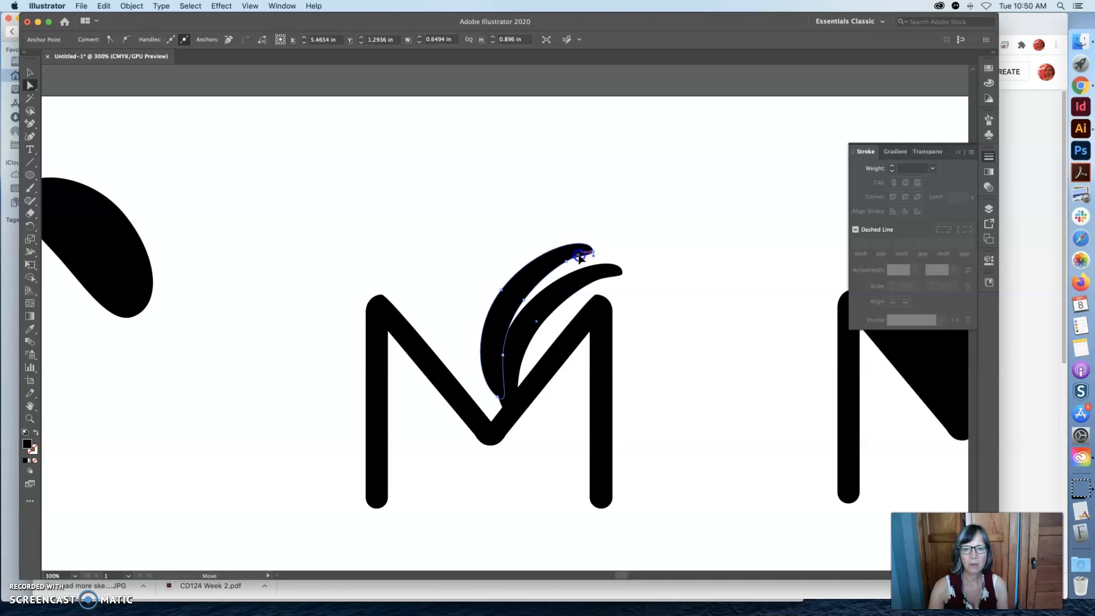
{"action": "left_click", "coordinate": [650, 272]}
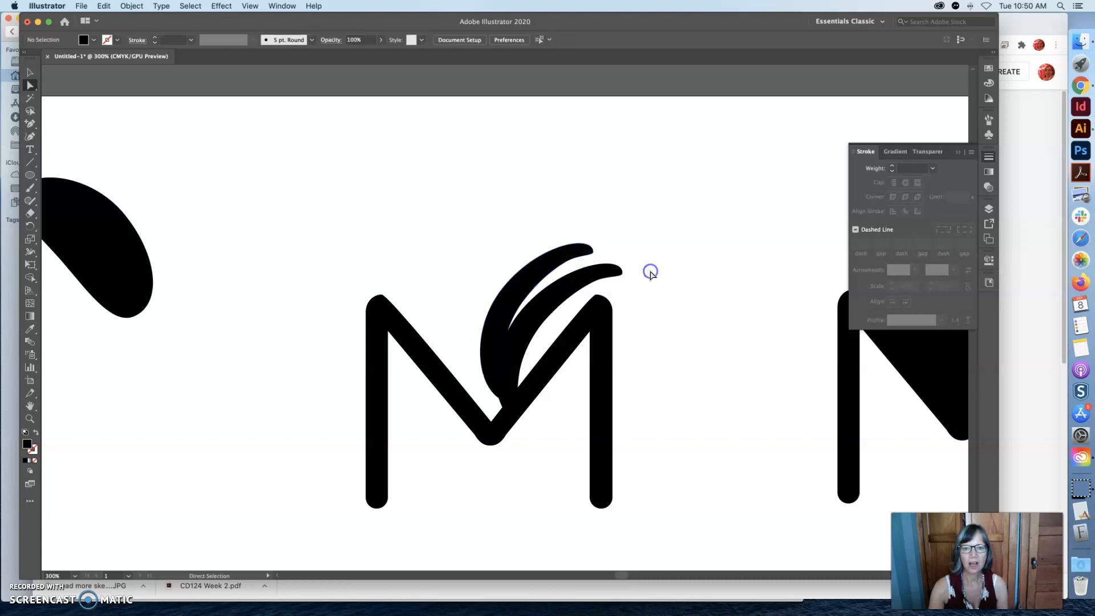
{"action": "left_click", "coordinate": [607, 279]}
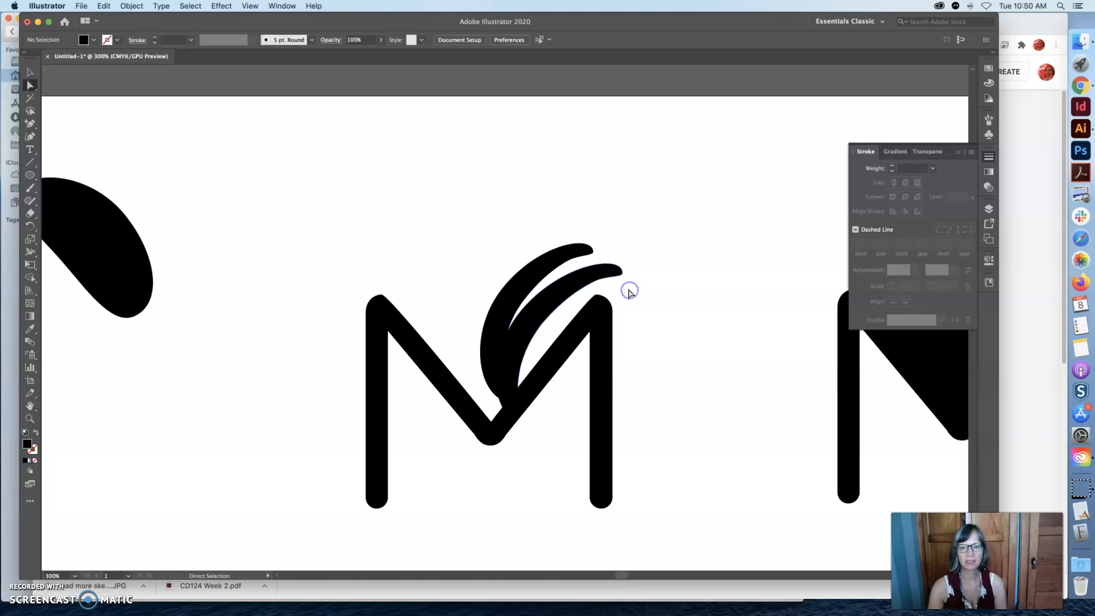
{"action": "left_click", "coordinate": [598, 280]}
{"action": "left_click", "coordinate": [593, 283]}
{"action": "left_click_drag", "start_coordinate": [577, 290], "coordinate": [575, 290]}
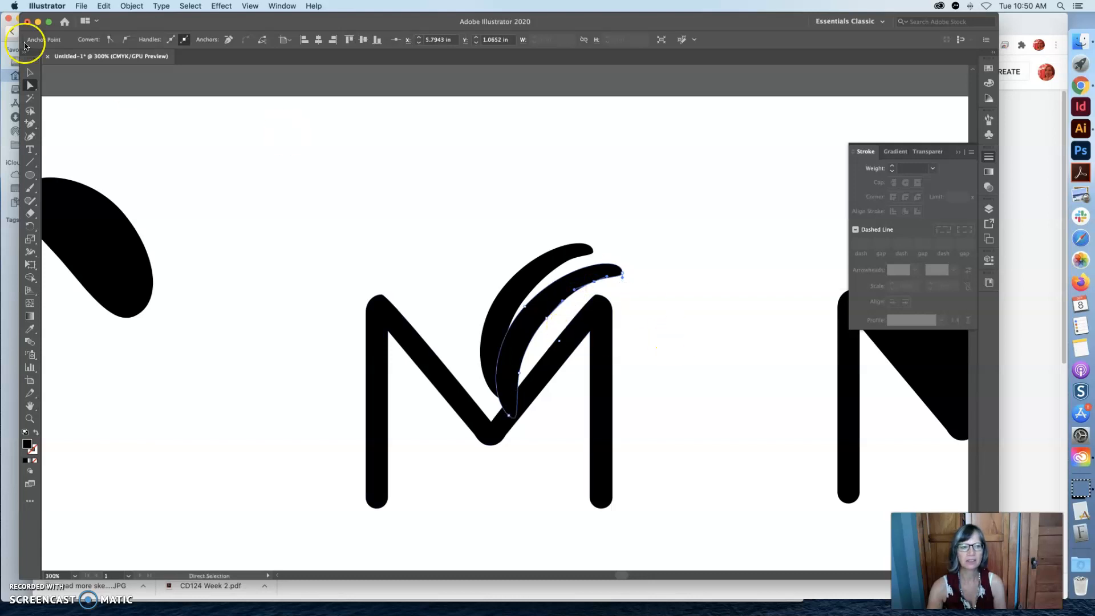